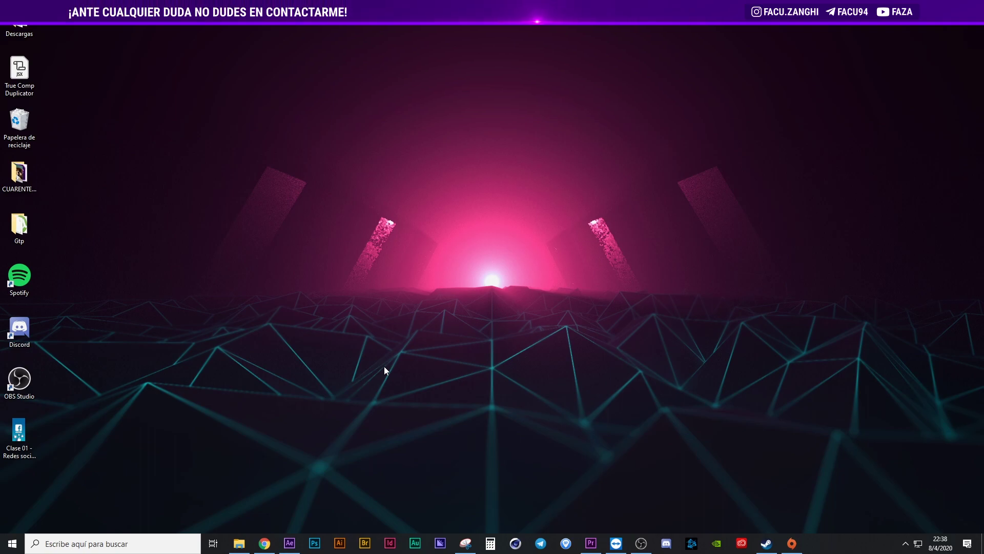
Bring the After Effects window forward from the taskbar
left_click(290, 544)
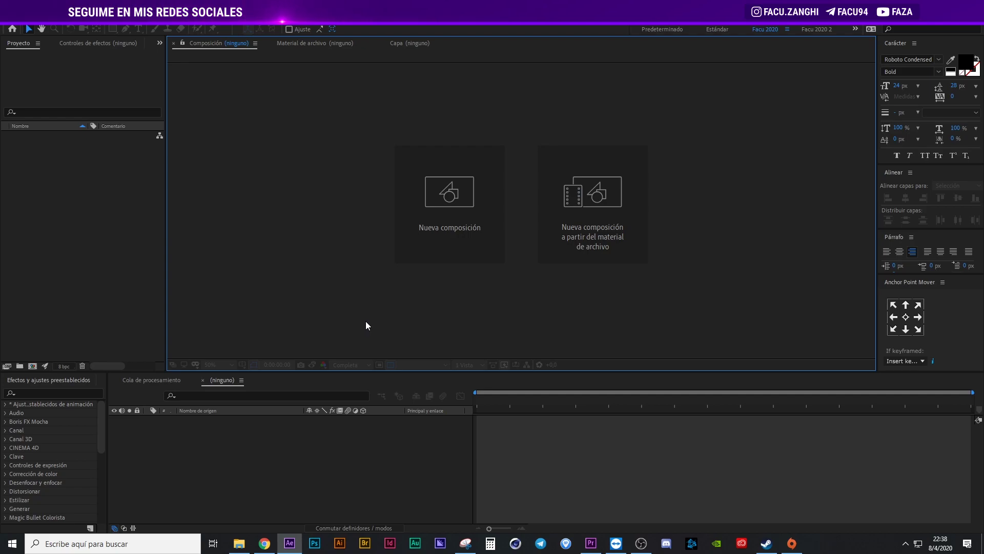
Open settings for a new 1920×1080, 25 fps, 6-second composition and highlight its size and duration
left_click(423, 197)
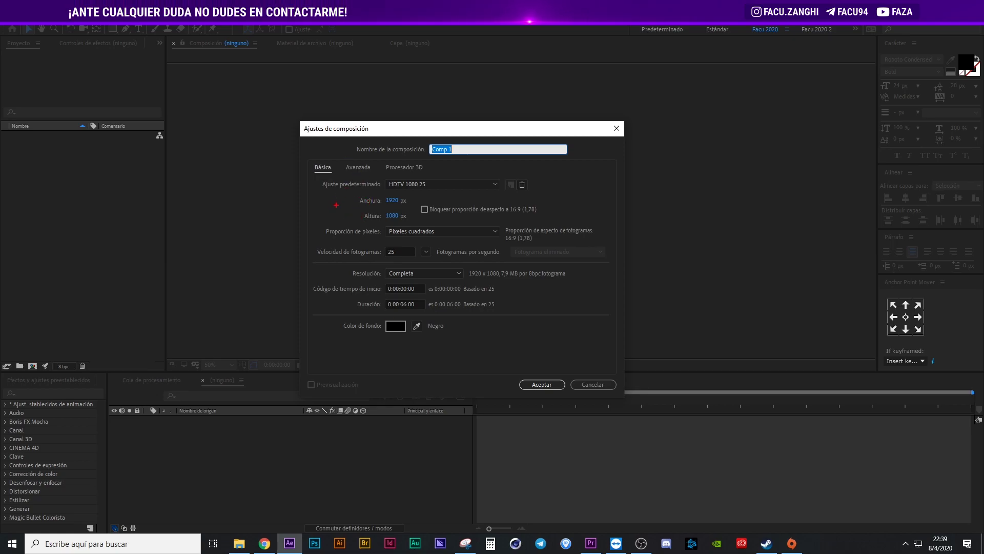
left_click_drag(352, 189, 410, 224)
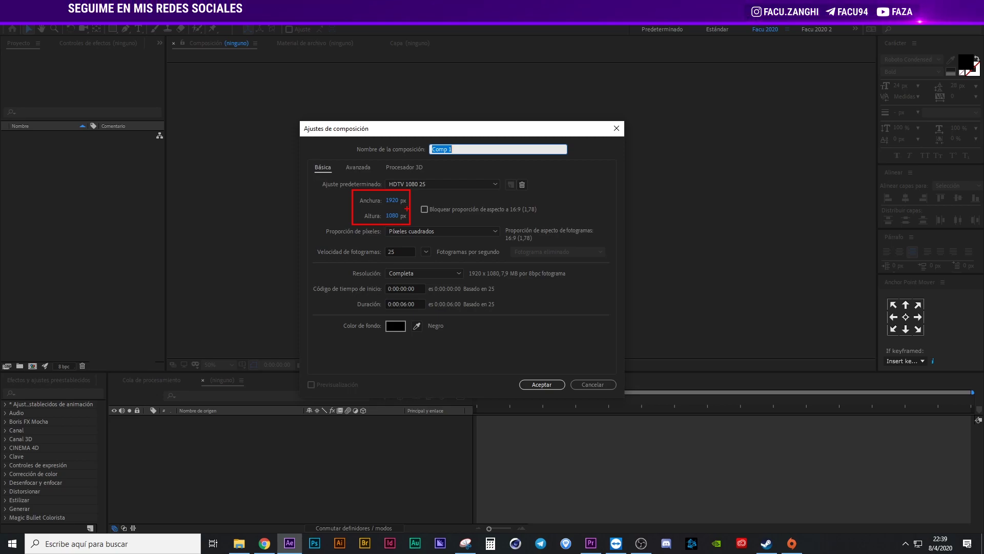
left_click_drag(357, 297, 425, 310)
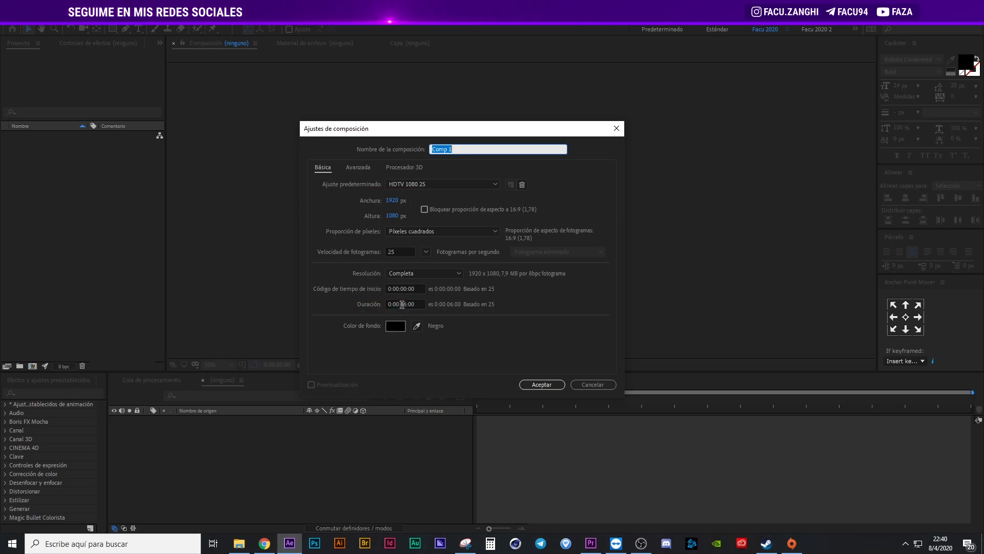
Change the Comp 1 duration to 0:00:12:00 and underline the composition name
left_click(411, 304)
type("0")
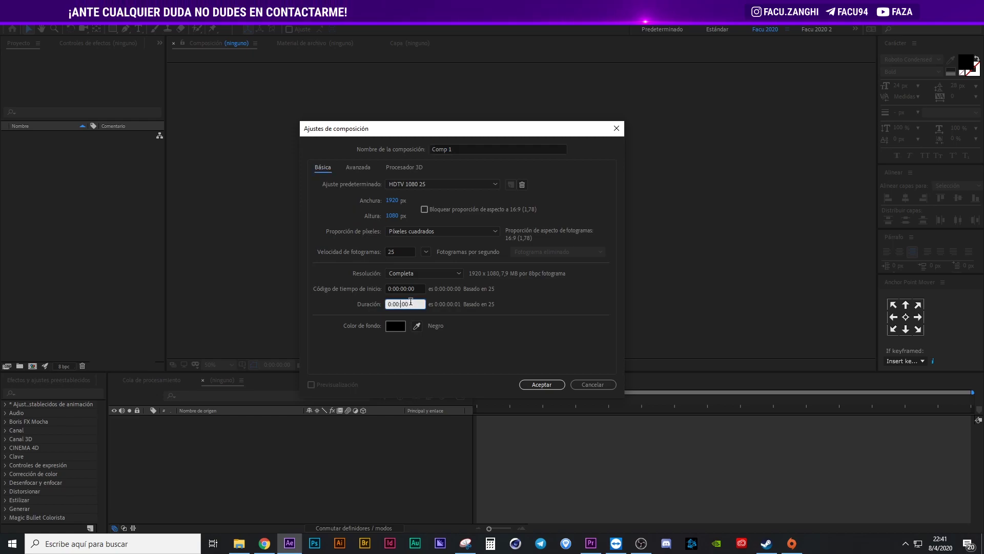
type("1200")
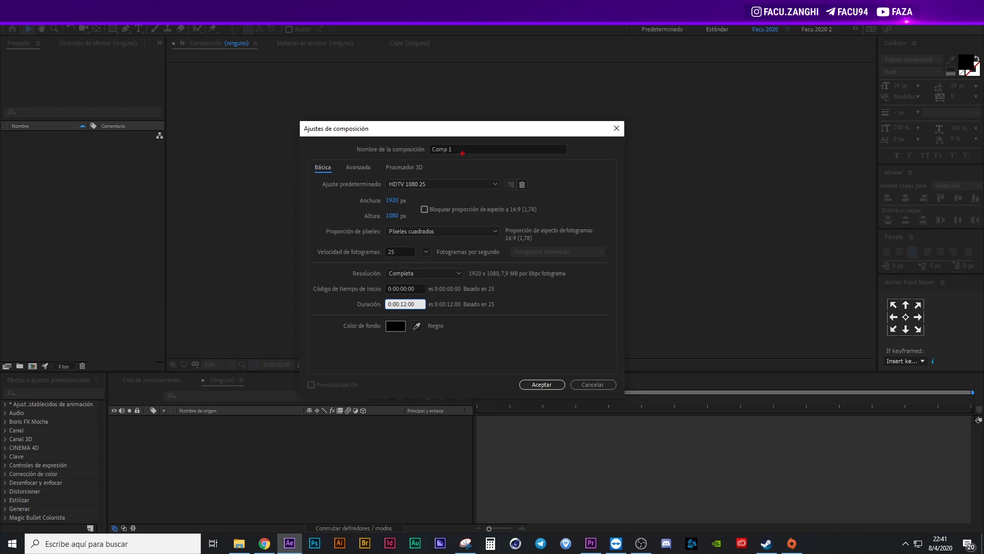
left_click_drag(388, 155, 462, 152)
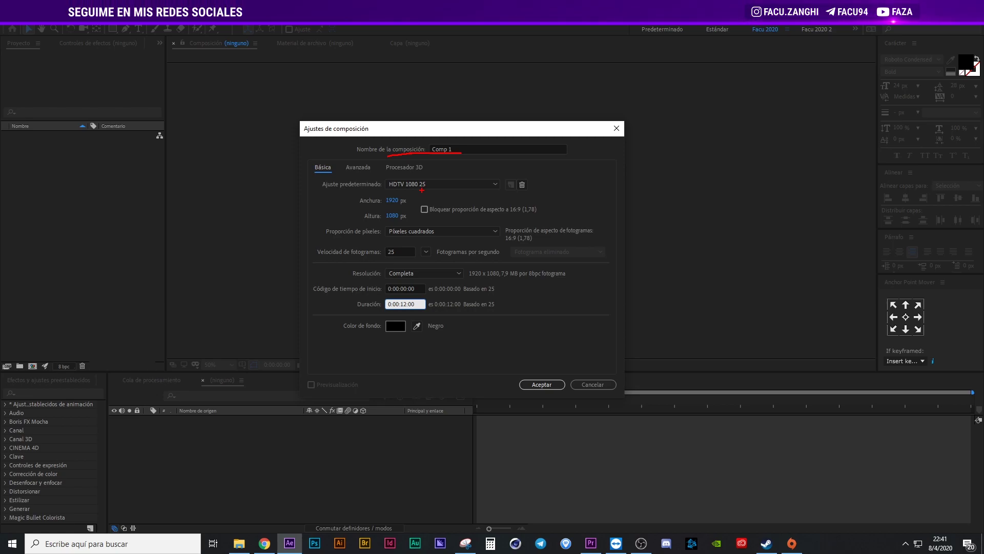
key("Escape")
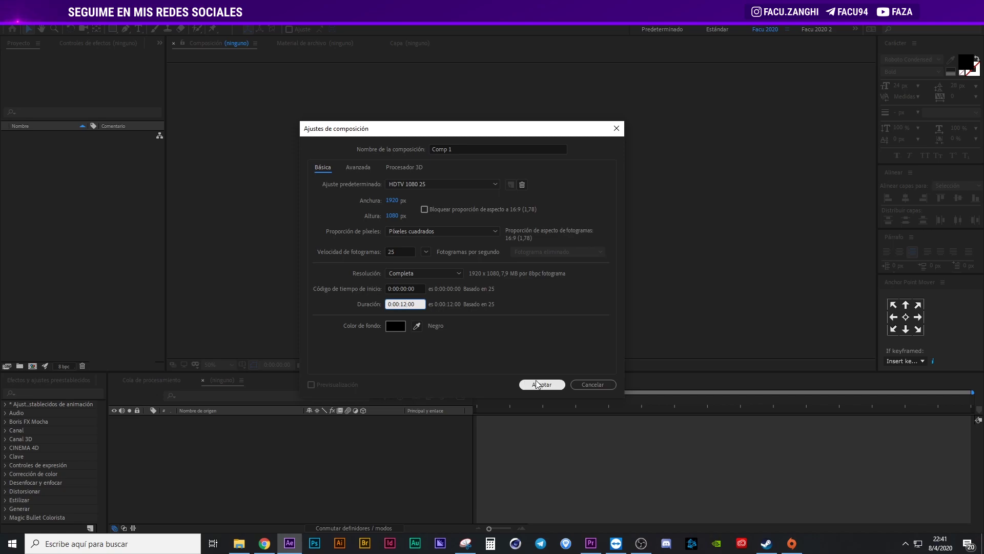
Create Comp 1, scrub its empty 12-second timeline and toggle the transparency grid off and on
left_click(537, 384)
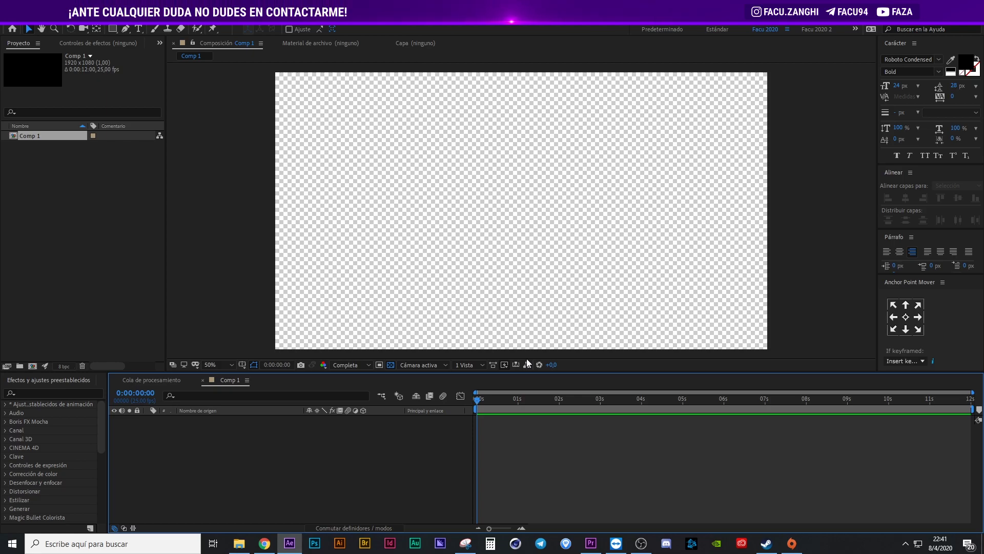
left_click_drag(315, 170, 726, 260)
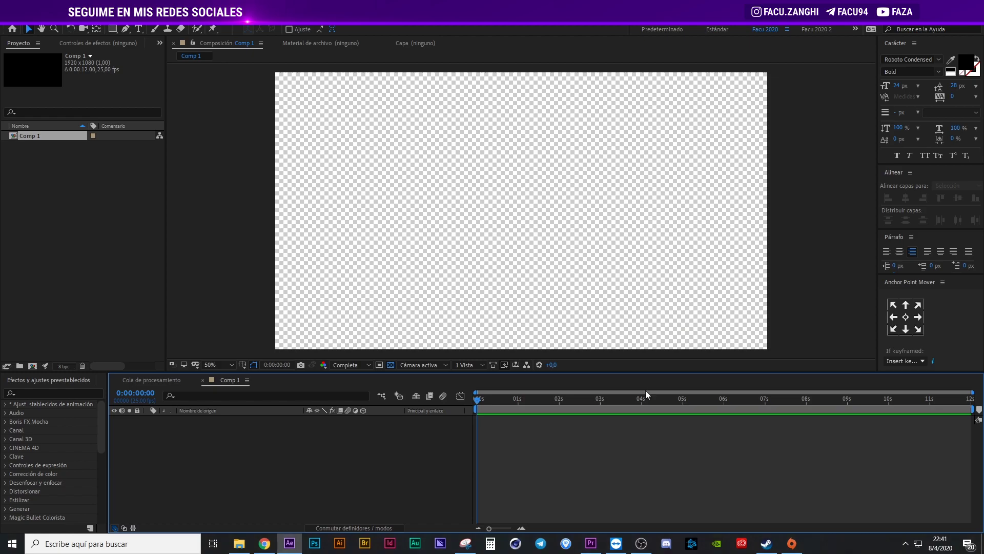
mouse_move(765, 399)
left_mouse_down()
mouse_move(556, 401)
mouse_move(680, 399)
left_mouse_up()
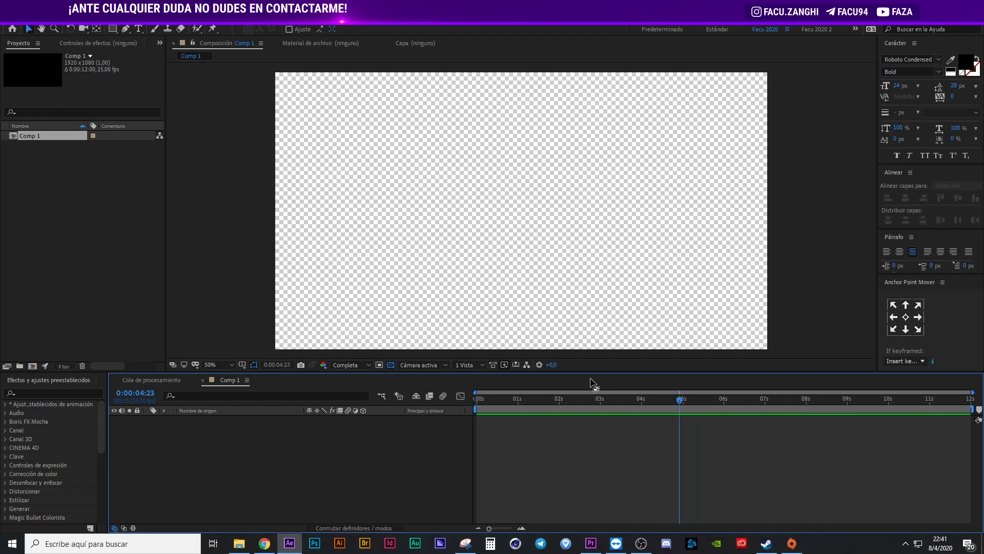
left_click(391, 366)
left_click(392, 368)
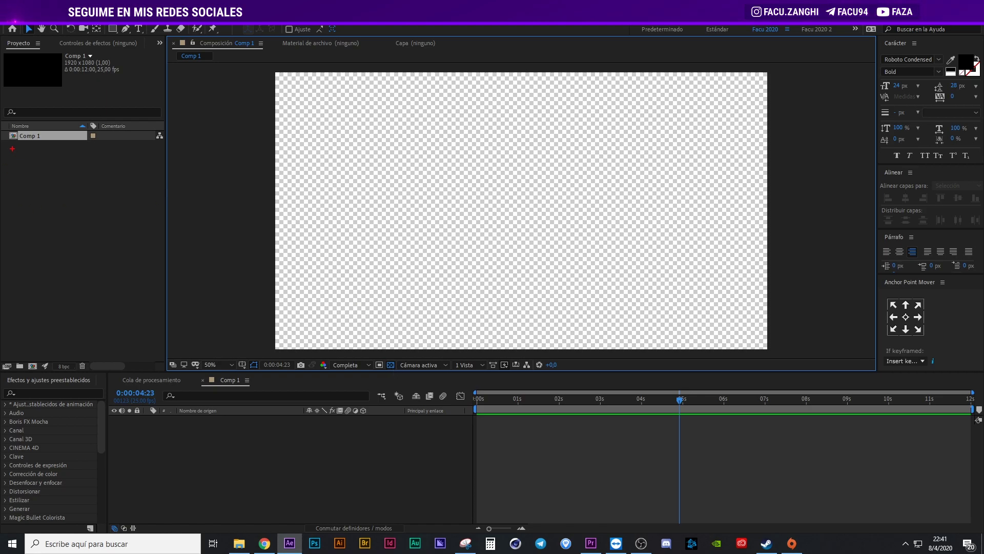
left_click_drag(8, 149, 163, 360)
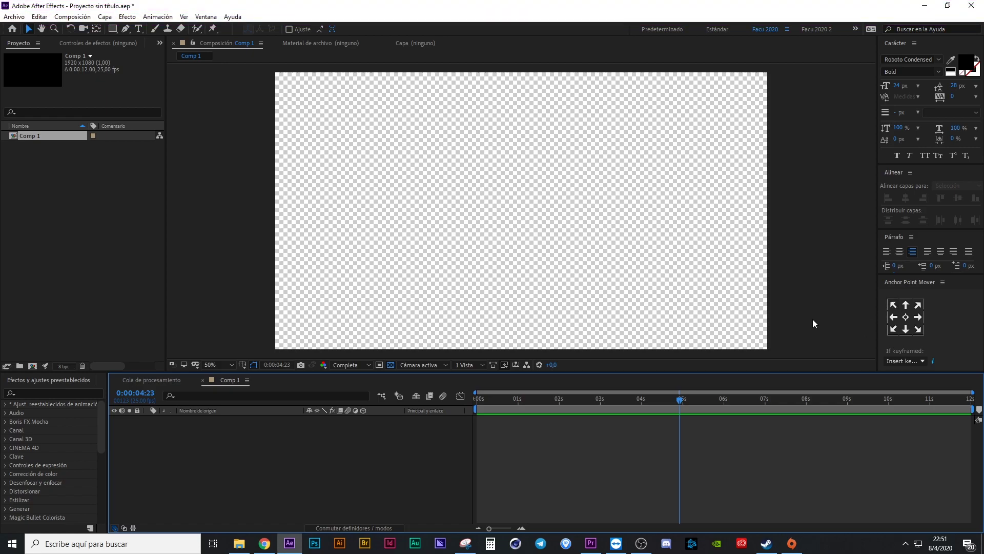
Switch to the Todos los paneles workspace
left_click(206, 17)
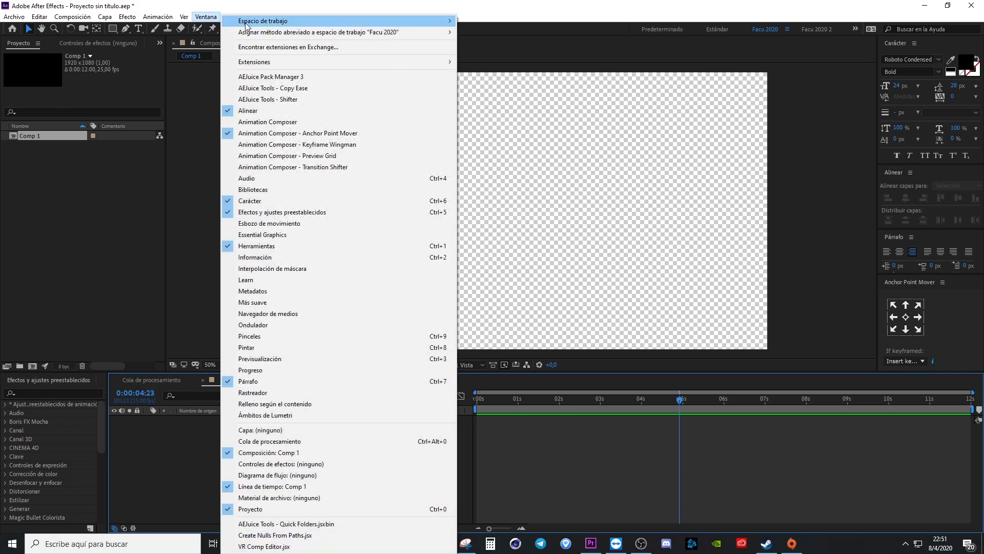
mouse_move(250, 25)
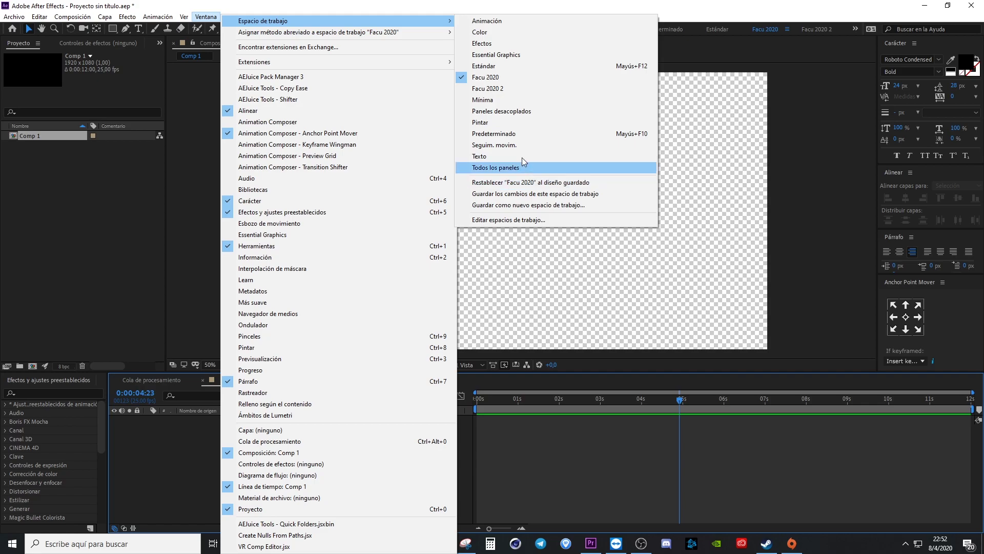
left_click(488, 170)
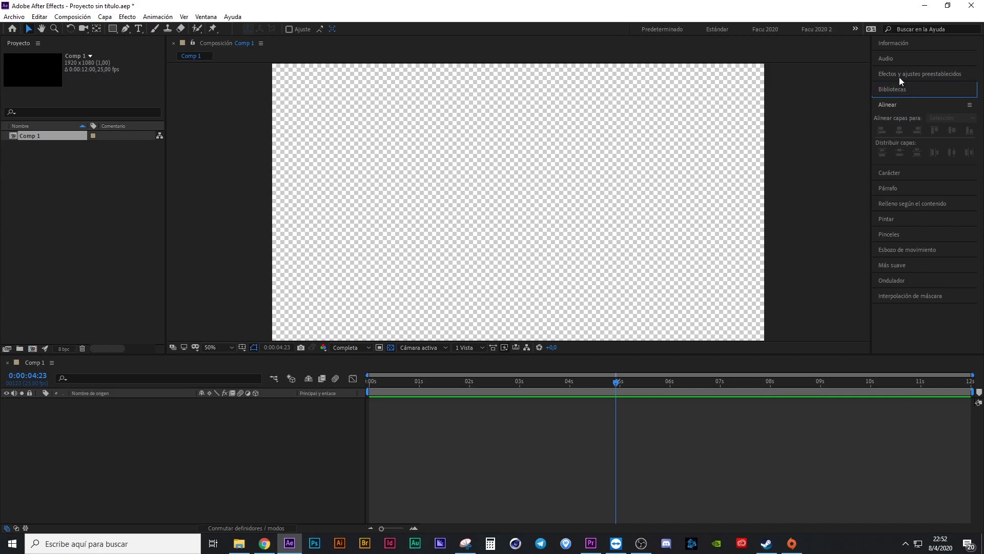
Expand the Alinear, Bibliotecas, Efectos y ajustes preestablecidos and Carácter panels in the stack
left_click(894, 131)
left_click(899, 173)
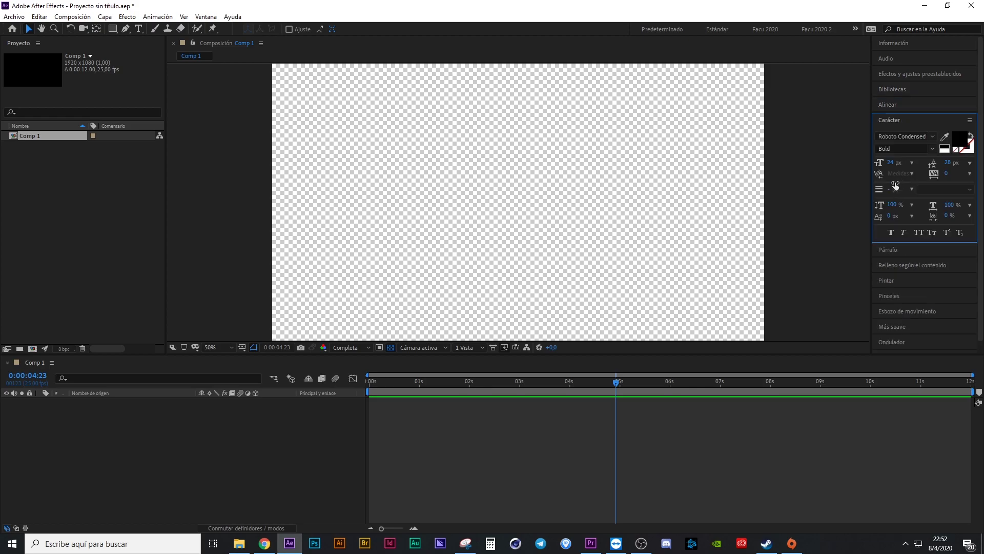
left_click(897, 105)
left_click(893, 90)
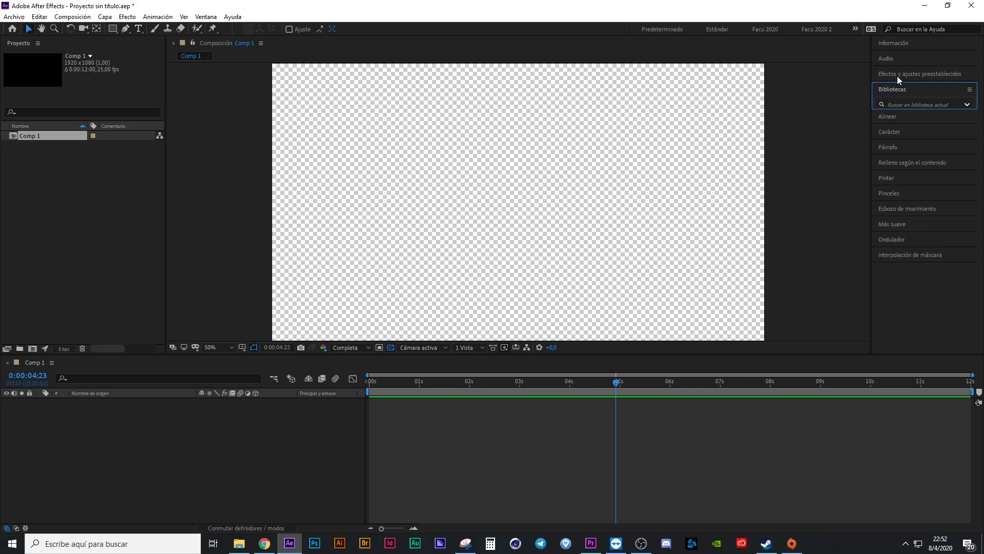
left_click(897, 76)
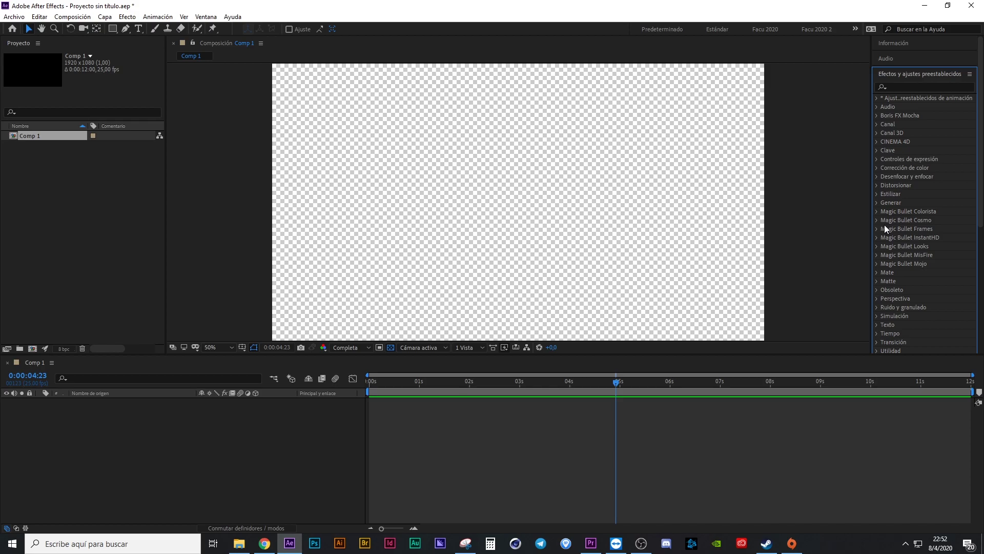
left_click(902, 74)
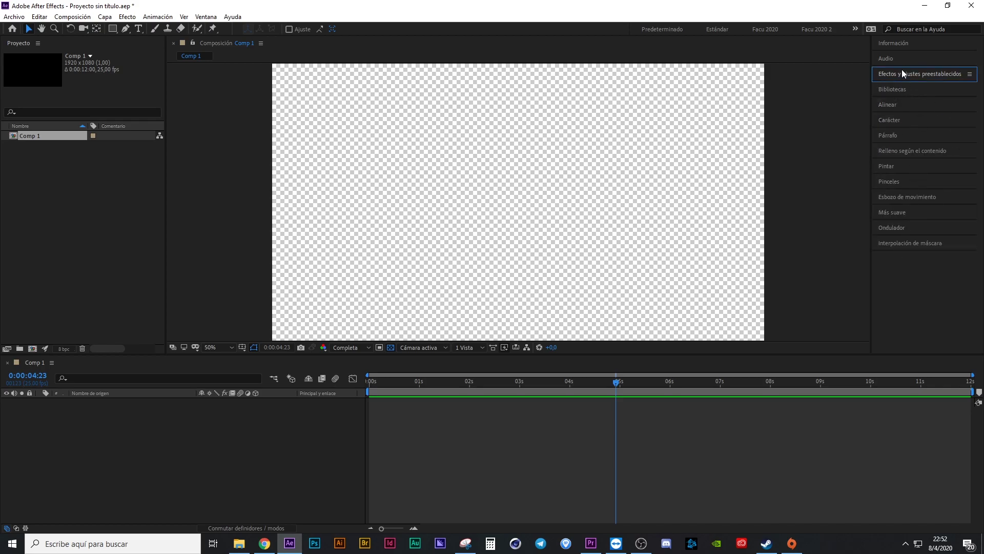
left_click(900, 122)
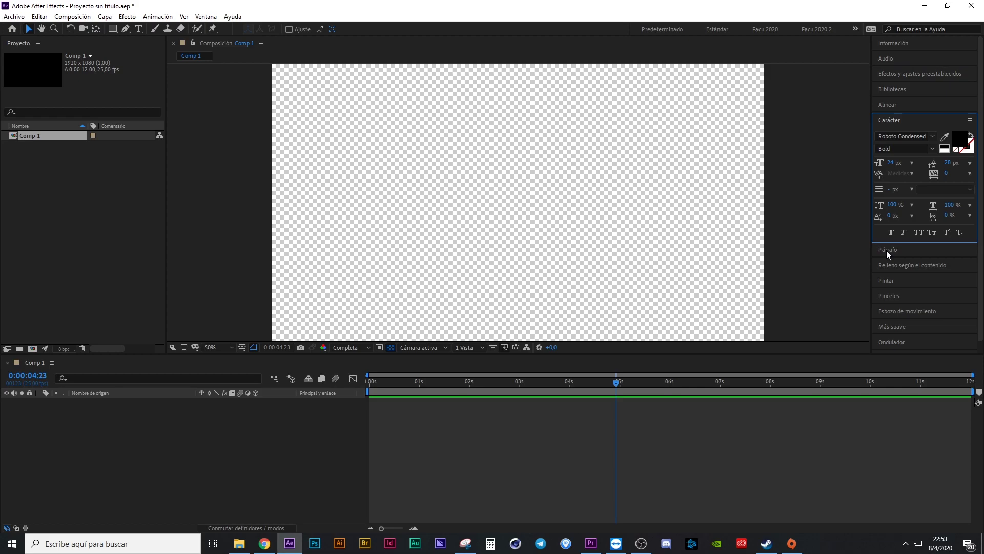
Return to the Facu 2020 workspace and narrow the Efectos y ajustes preestablecidos panel
left_click(766, 29)
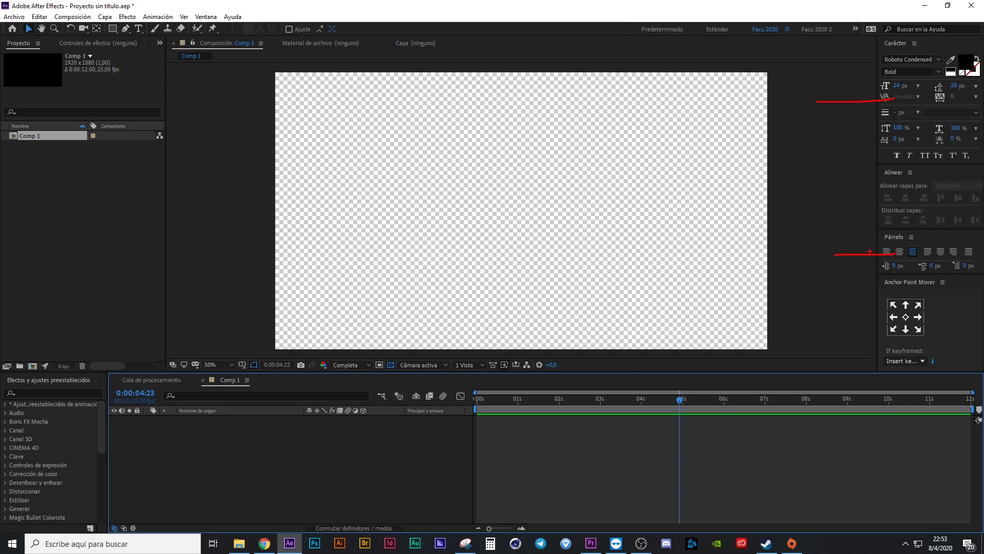
left_click_drag(828, 185, 881, 184)
mouse_move(106, 373)
left_mouse_down()
mouse_move(1, 511)
mouse_move(4, 523)
left_mouse_up()
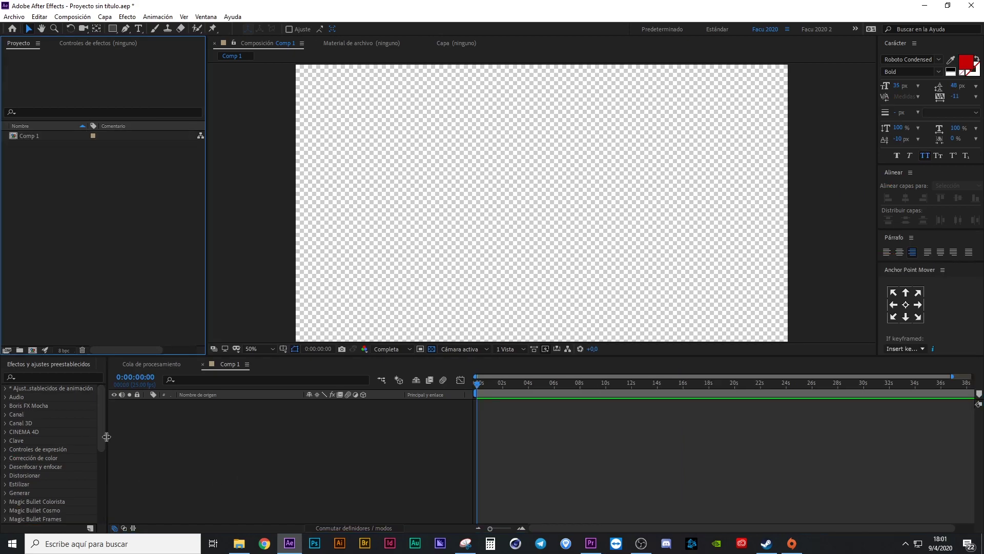
left_click_drag(119, 435, 106, 435)
left_click(56, 391)
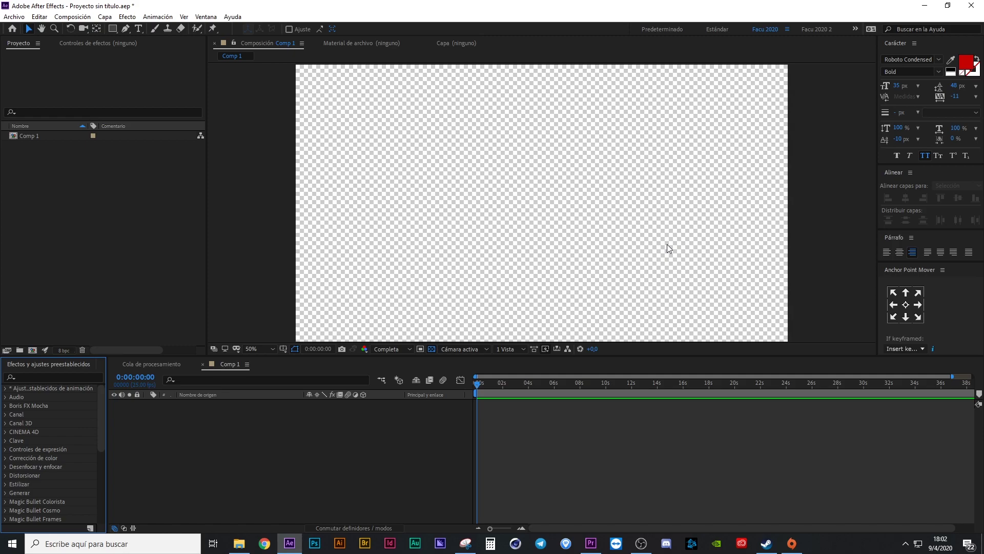
Import tribus_00076.png and place it as a layer in Comp 1
double_click(105, 220)
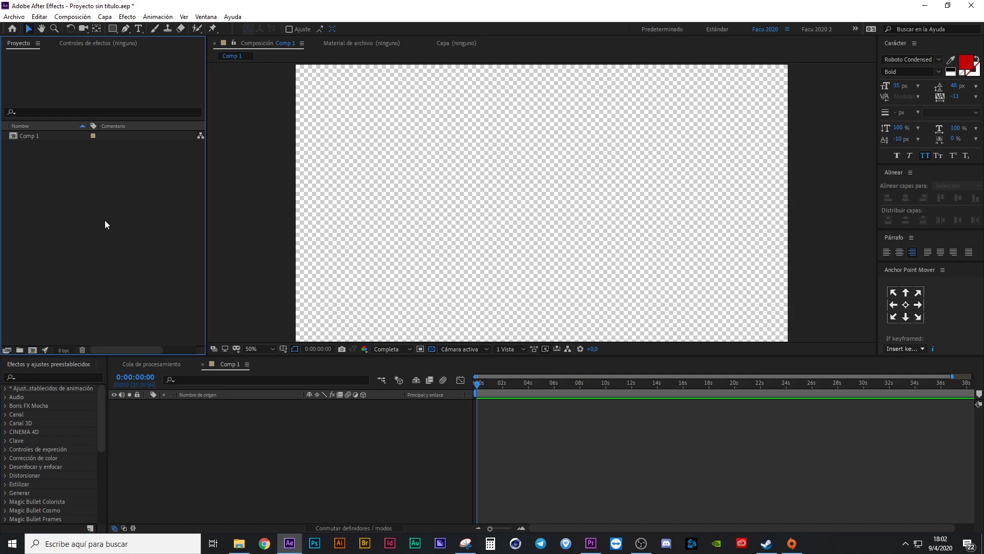
double_click(132, 123)
mouse_move(54, 148)
left_mouse_down()
mouse_move(177, 228)
mouse_move(297, 442)
left_mouse_up()
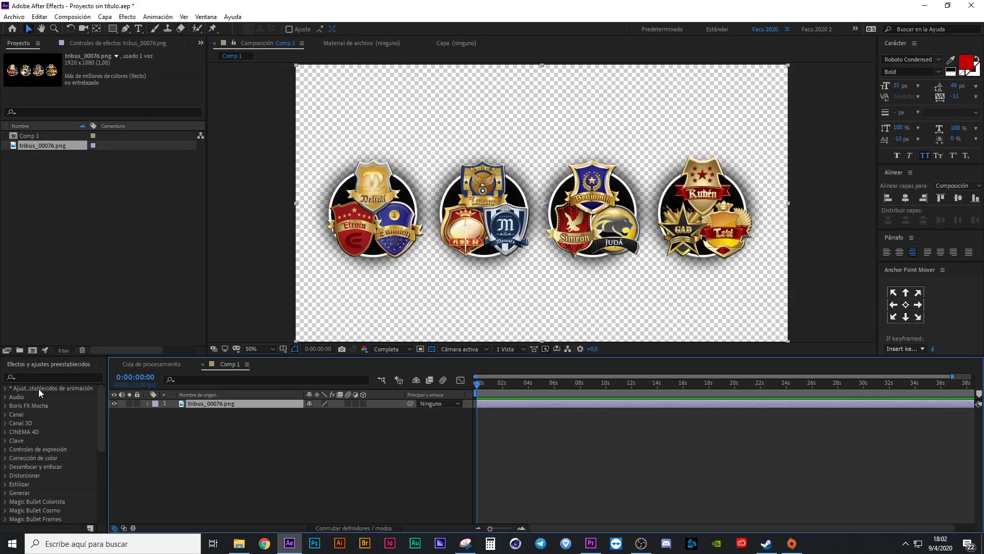
Search 'tinci' in Effects & Presets and apply Tinción to the tribus_00076.png layer
left_click(36, 377)
type("tincion")
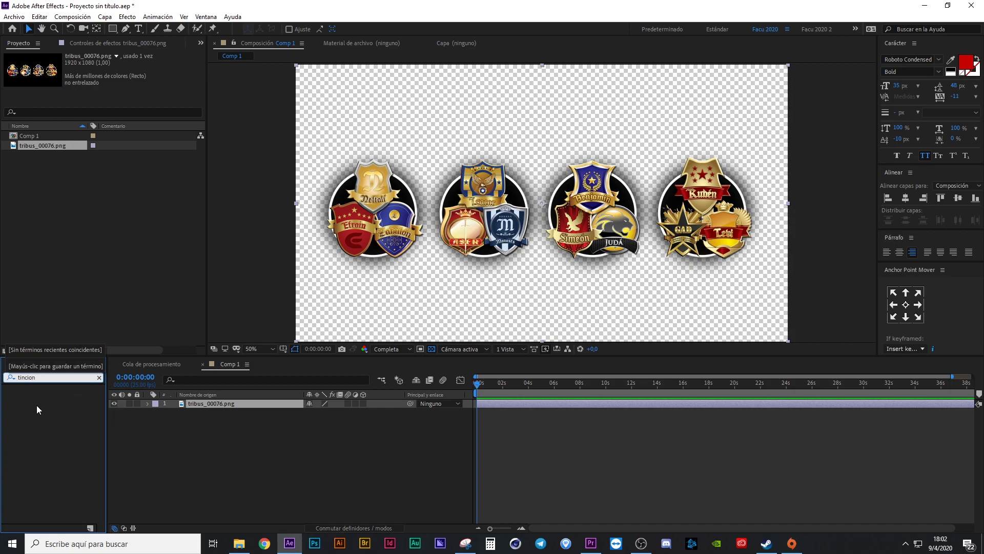
key("BackSpace")
key("BackSpace")
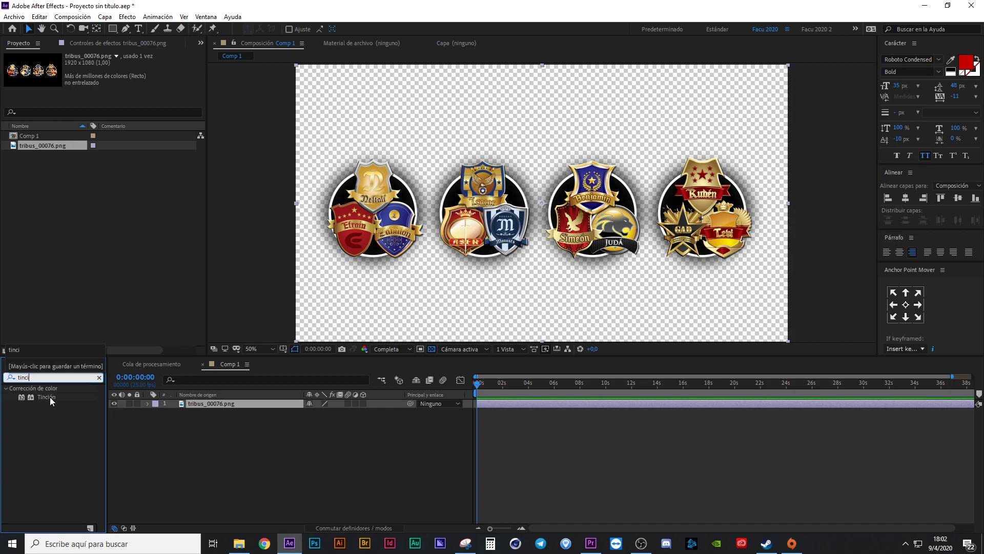
left_click_drag(51, 398, 233, 403)
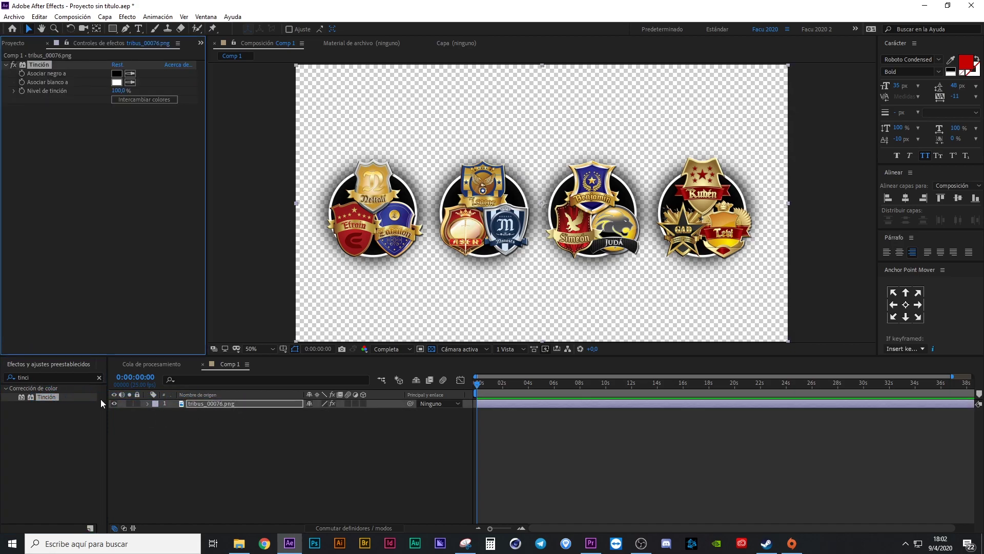
Add a second Tinción to the layer and dock the effects panel beside the Composition tab
left_click_drag(50, 365, 825, 220)
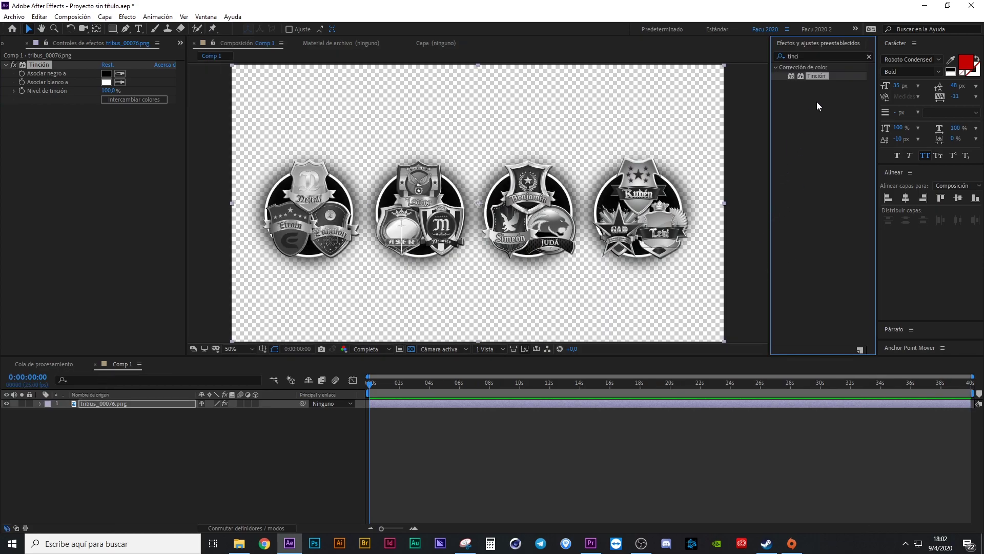
left_click_drag(815, 76, 168, 405)
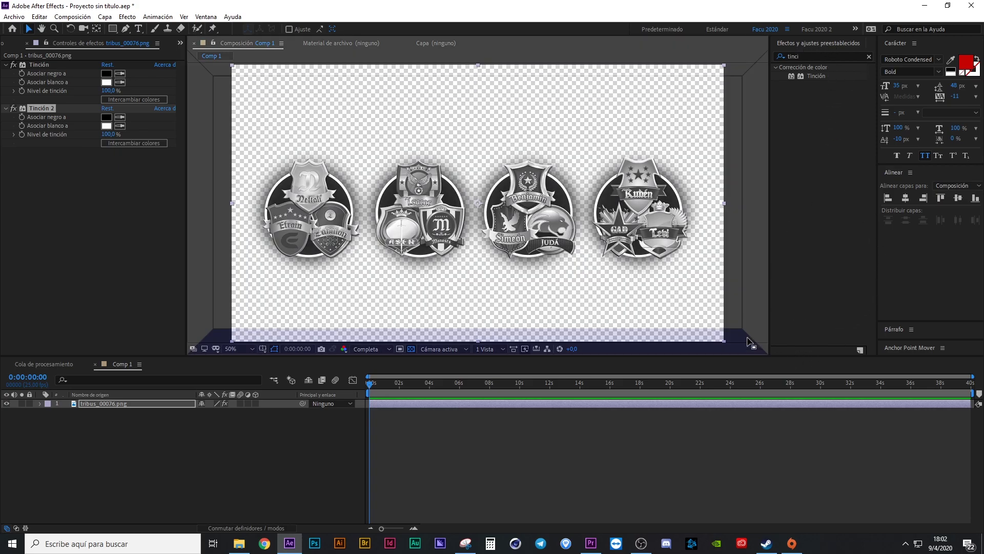
mouse_move(767, 248)
left_mouse_down()
mouse_move(765, 182)
mouse_move(483, 353)
mouse_move(462, 254)
mouse_move(479, 260)
left_mouse_up()
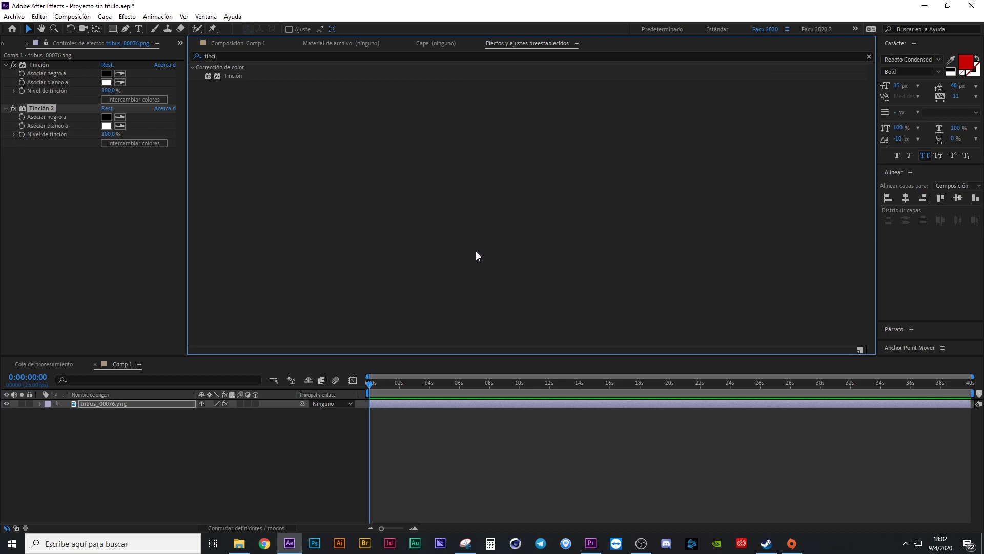
Undock the Párrafo panel into a floating window and move it toward the centre
left_click(898, 323)
right_click(899, 261)
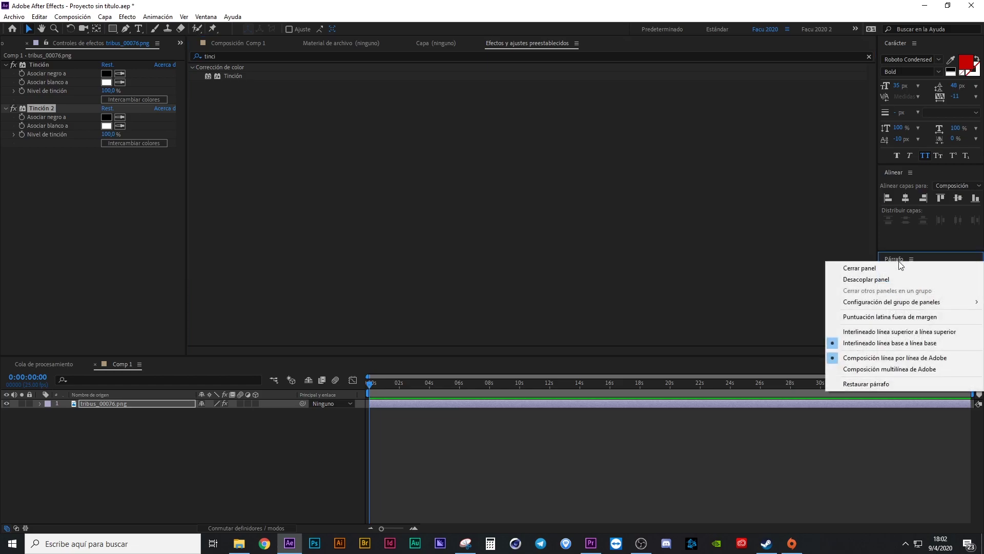
left_click(843, 281)
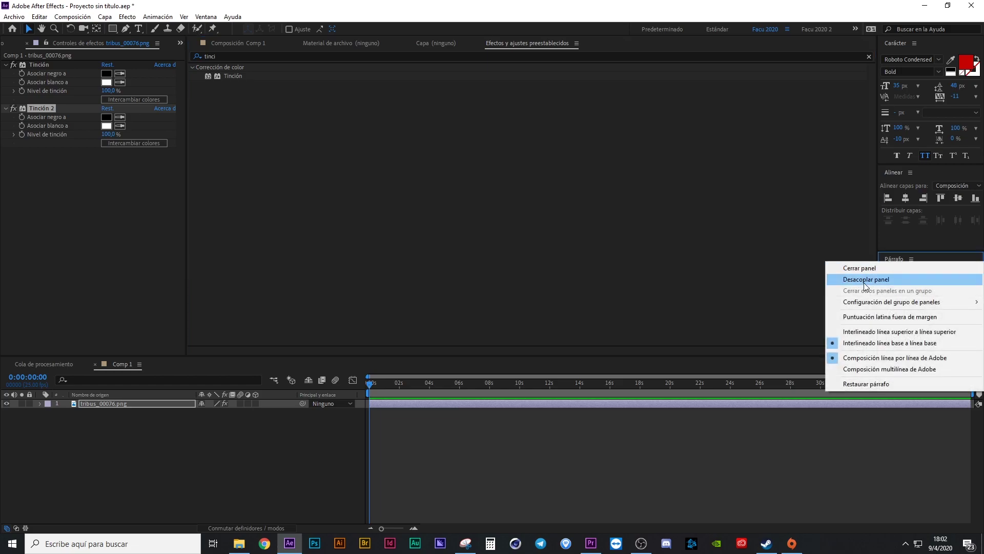
left_click_drag(896, 247, 663, 207)
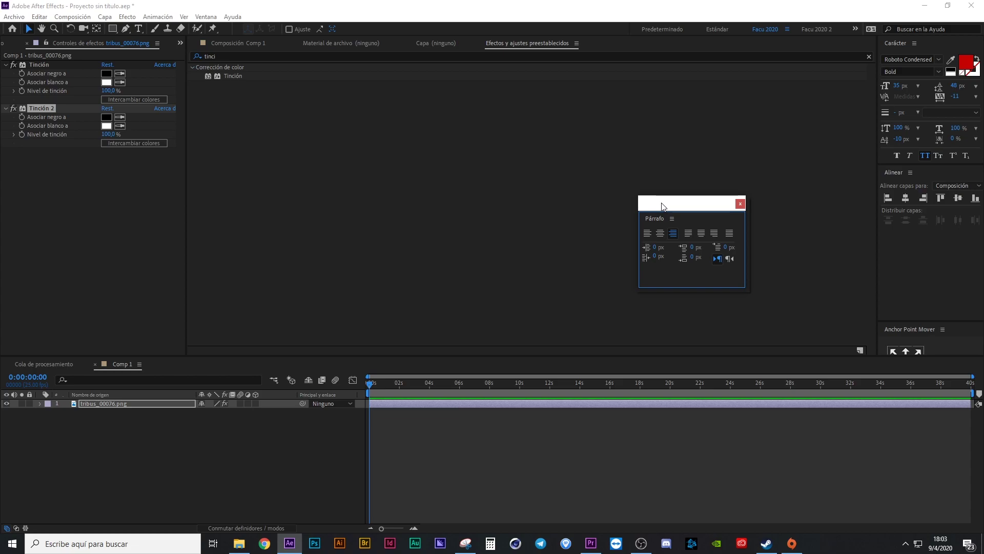
left_click_drag(661, 207, 803, 163)
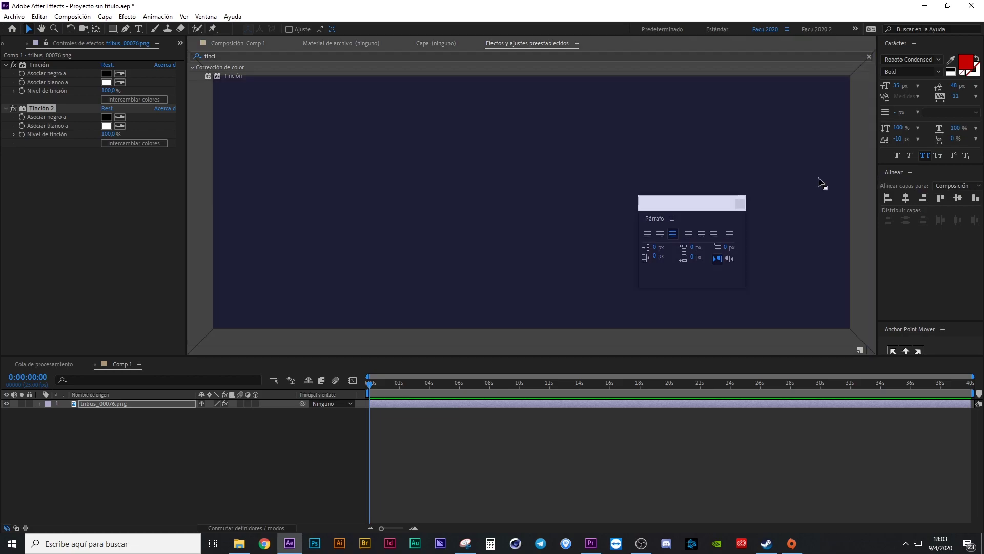
Reset the Facu 2020 workspace to its saved layout from Ventana > Espacio de trabajo
left_click_drag(803, 163, 780, 181)
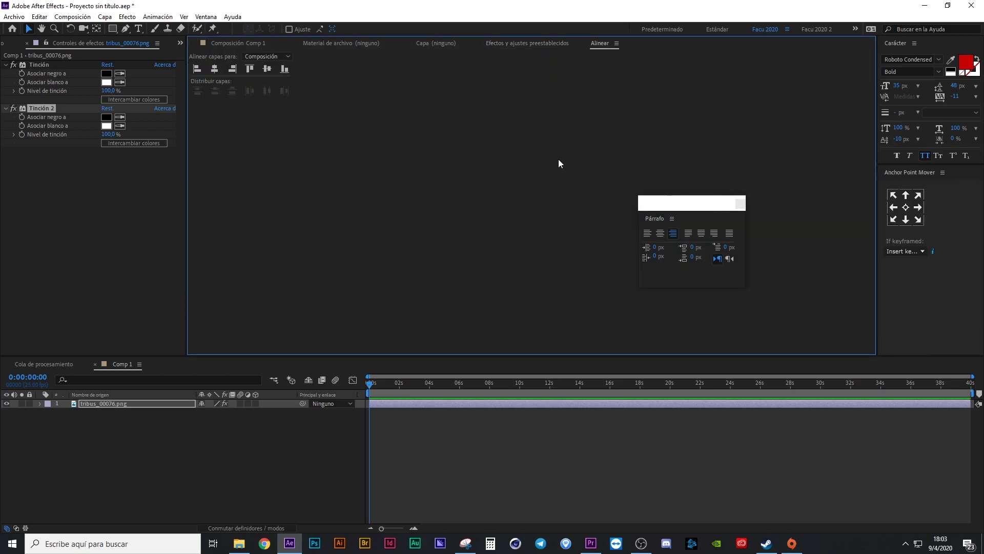
left_click(206, 16)
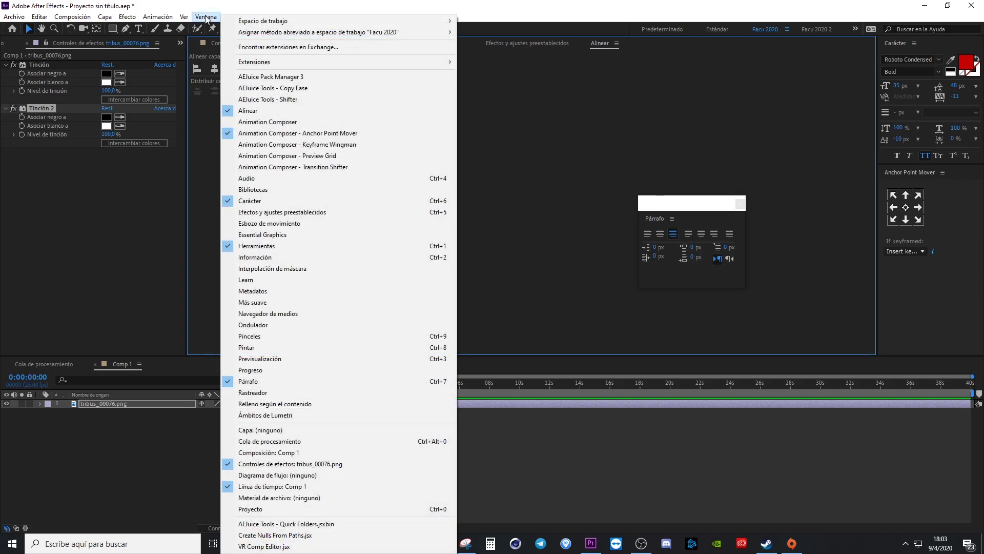
mouse_move(250, 22)
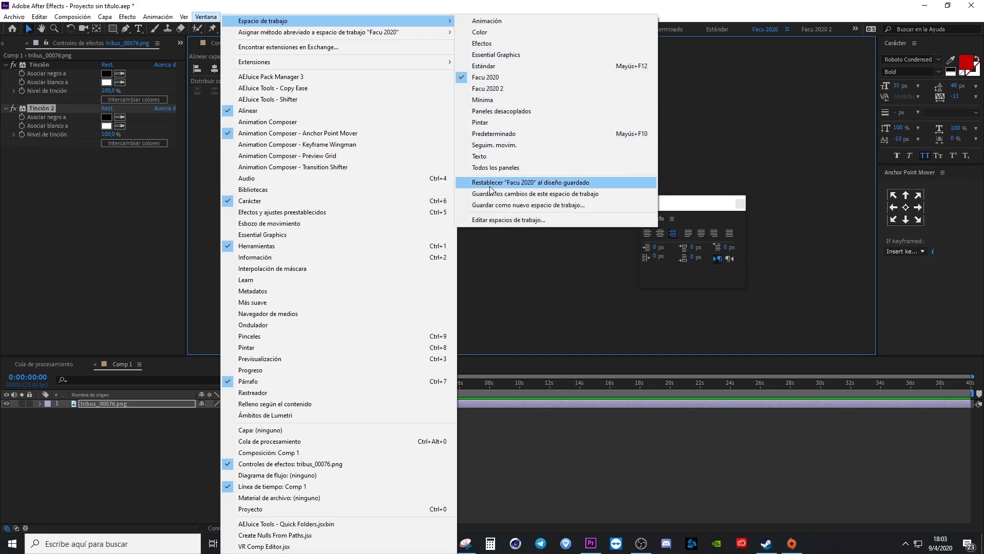
left_click(526, 186)
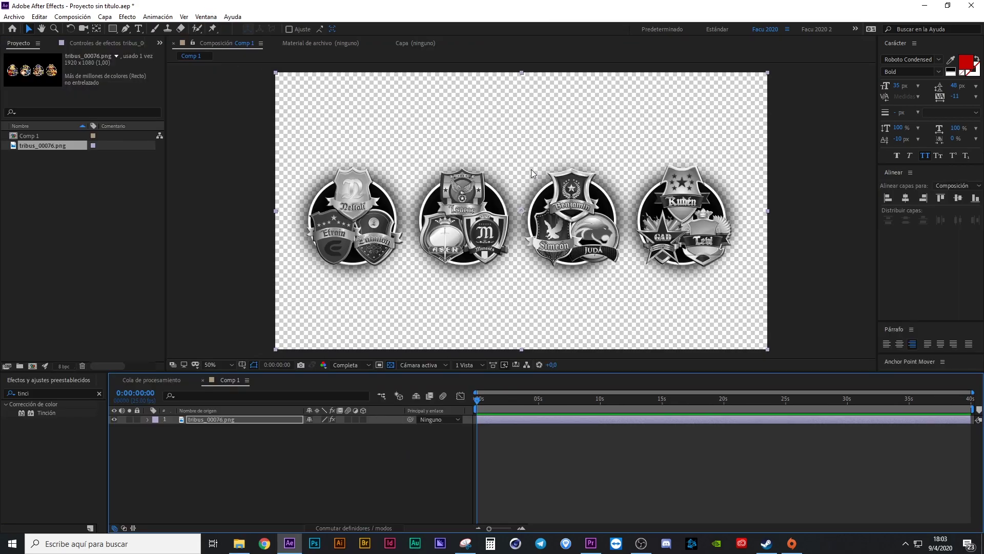
Delete the tribus_00076.png layer from Comp 1 and enlarge the Anchor Point Mover panel
left_click(238, 455)
left_click(241, 420)
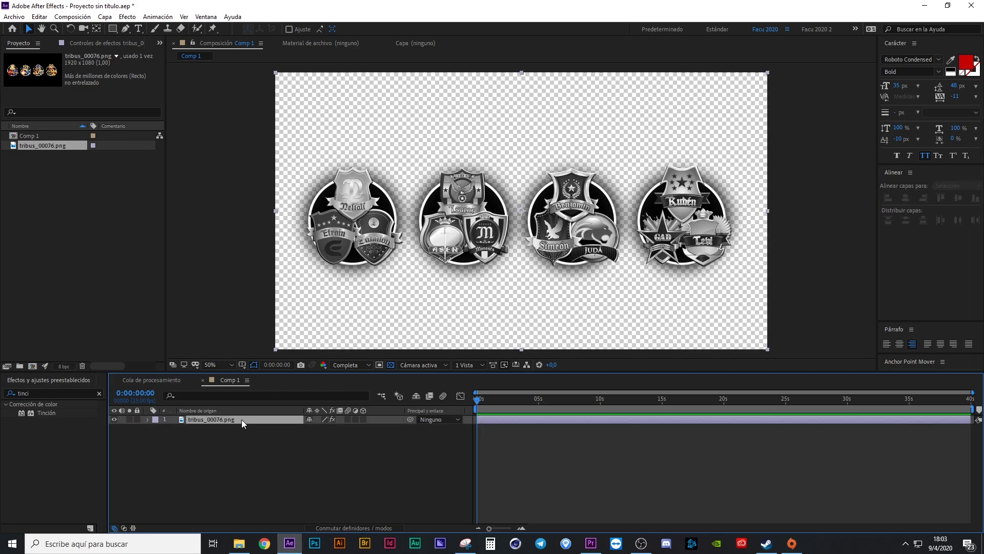
key("Delete")
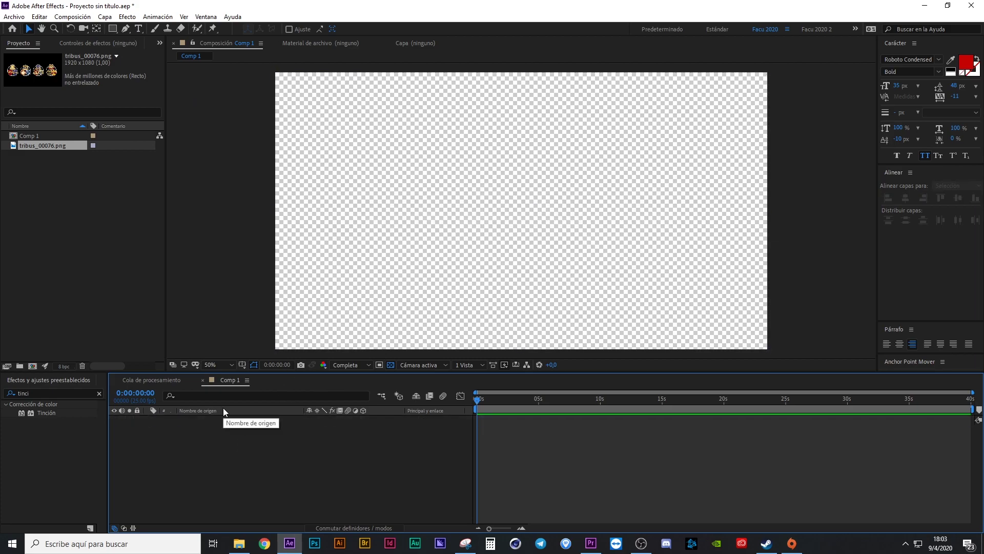
left_click_drag(898, 321, 905, 252)
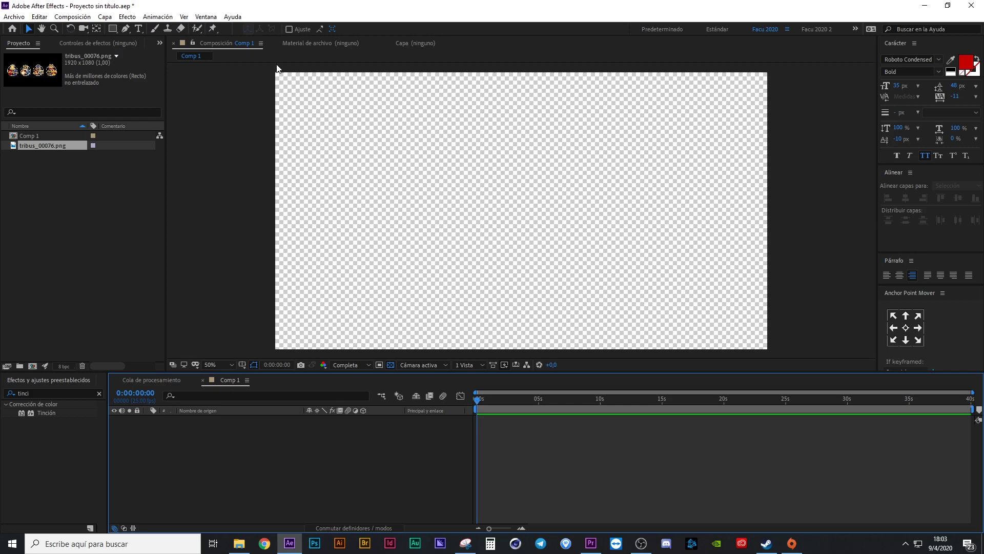
Save the current panel layout as a new workspace named 'Facu 2021'
left_click(206, 17)
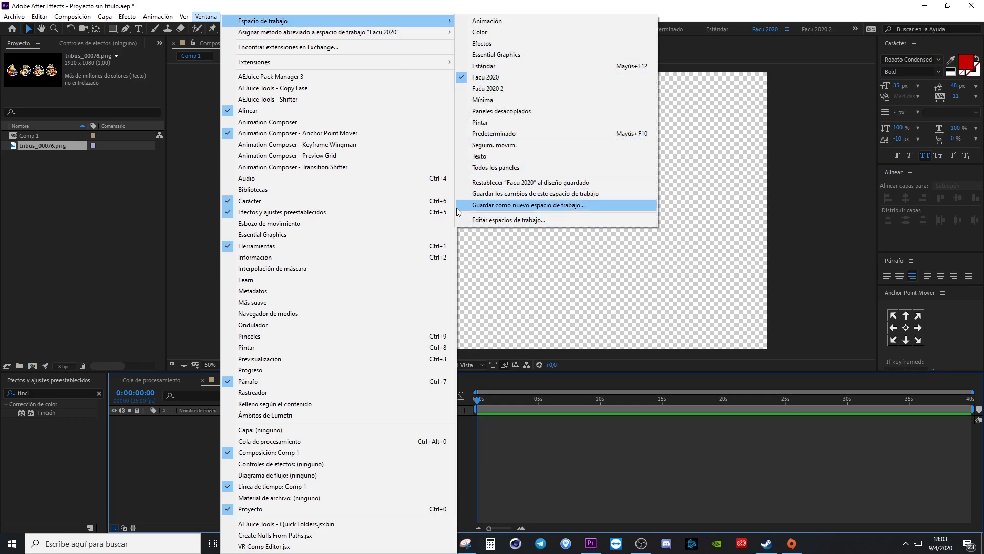
left_click(531, 204)
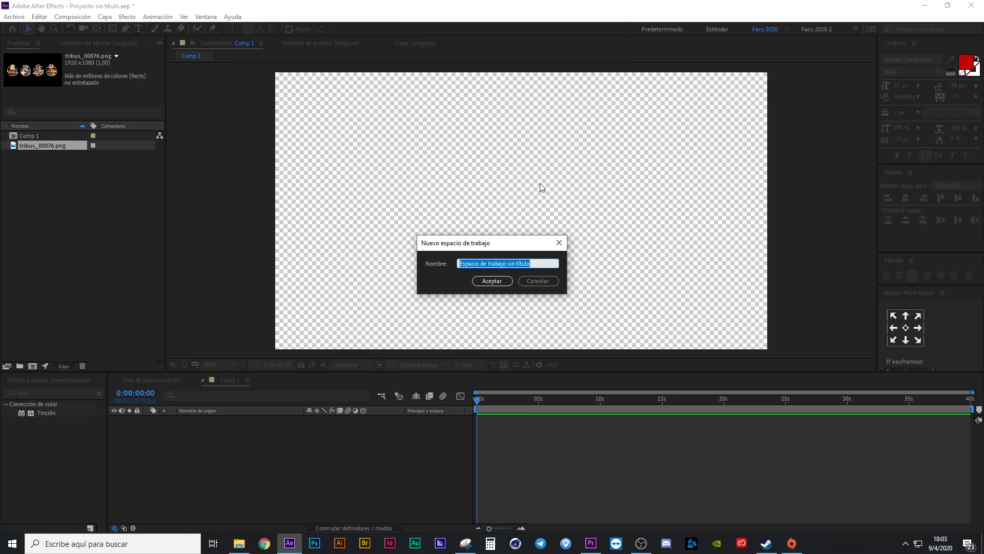
type("Fa")
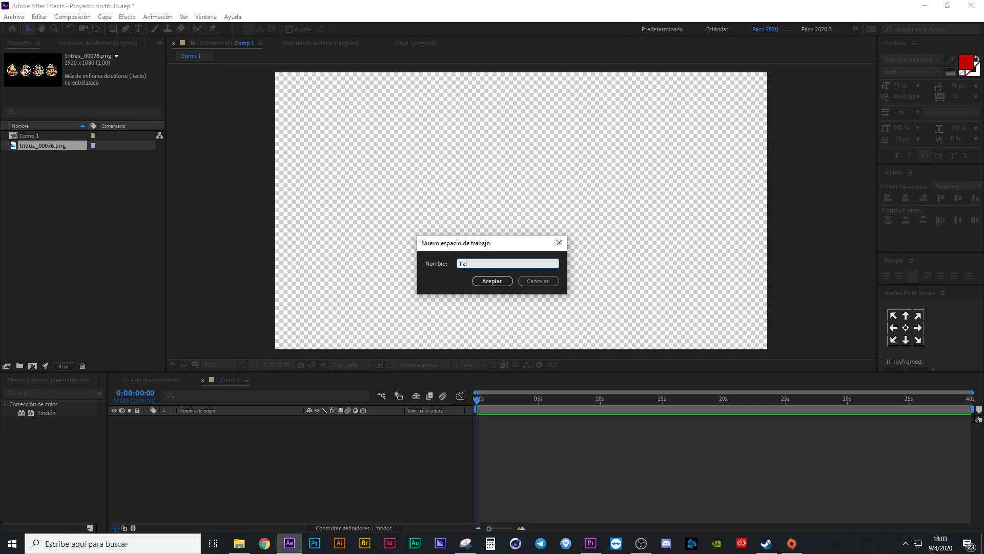
type("cu 2021")
key("Return")
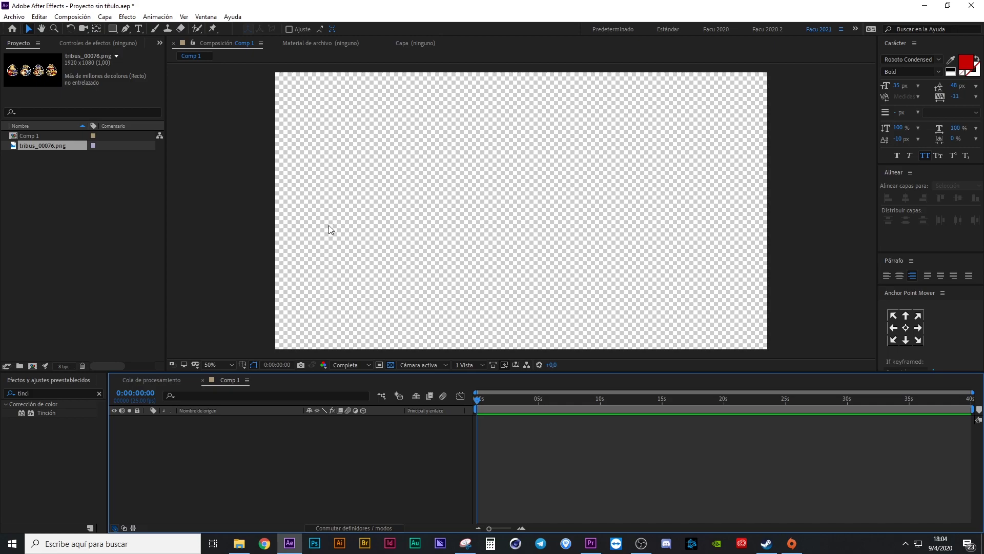
Clear the 'tinci' effects search, adjust a panel, and minimize After Effects
left_click(99, 392)
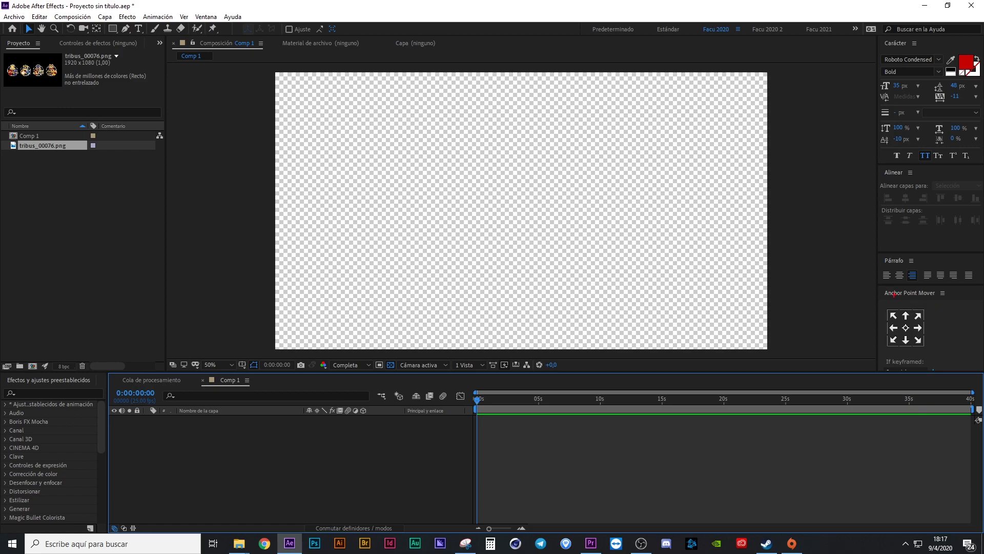
left_click_drag(879, 287, 980, 368)
left_click(926, 6)
Minimize Premiere and show Este equipo in the Clase 02 Explorer window
left_click(930, 8)
left_click(930, 8)
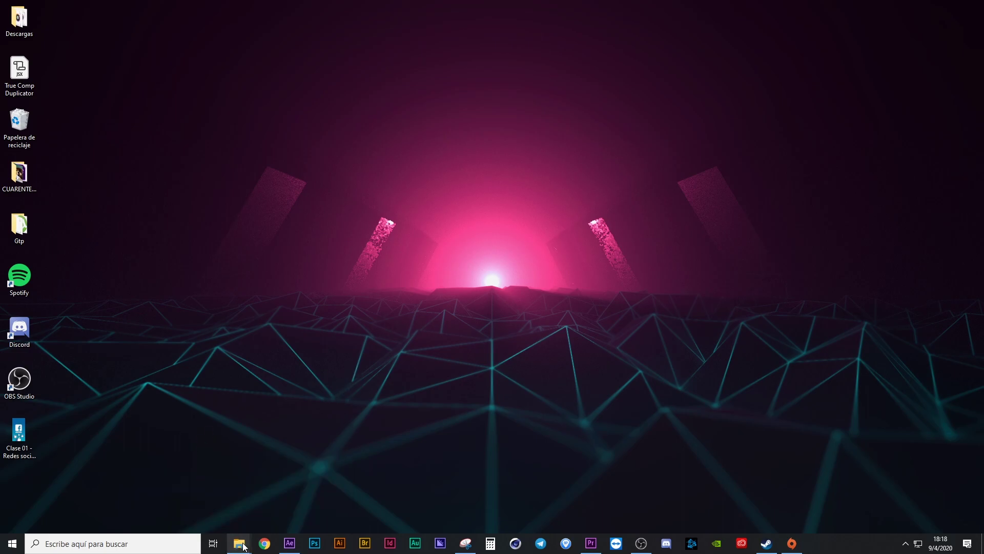
mouse_move(233, 545)
left_click(189, 500)
left_click(35, 220)
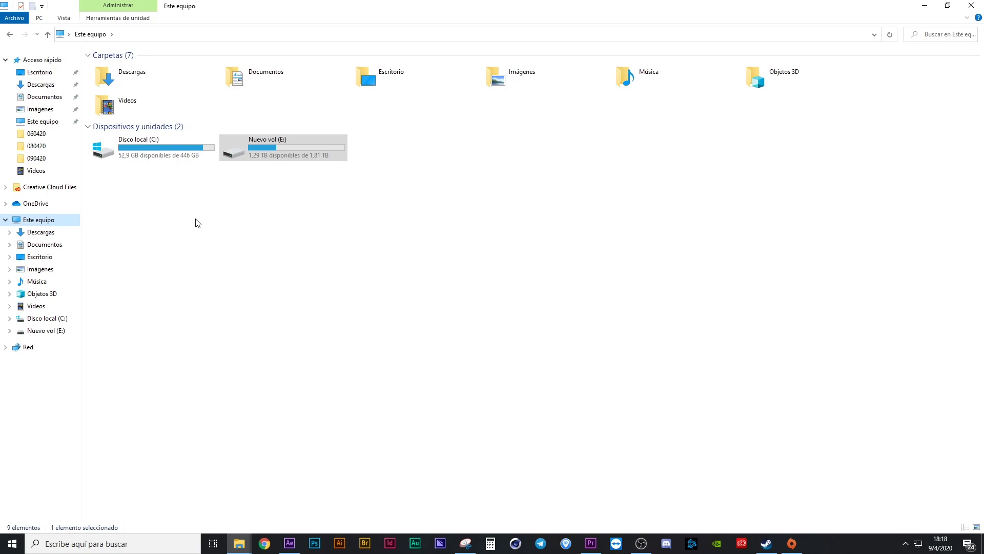
Browse to Nuevo vol (E:) > Curso Ae > Clase 02 and select the Ae and Final folders
left_click(145, 157)
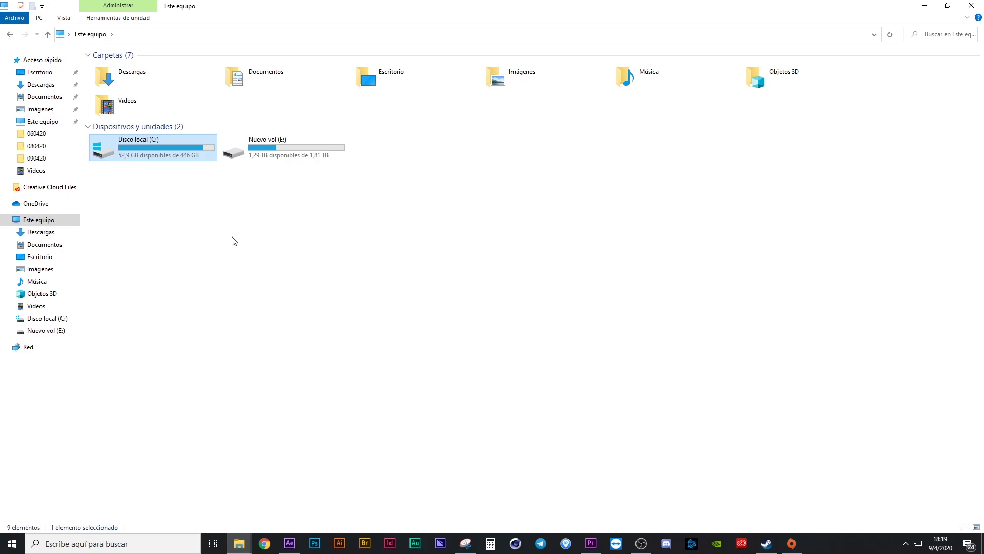
double_click(249, 160)
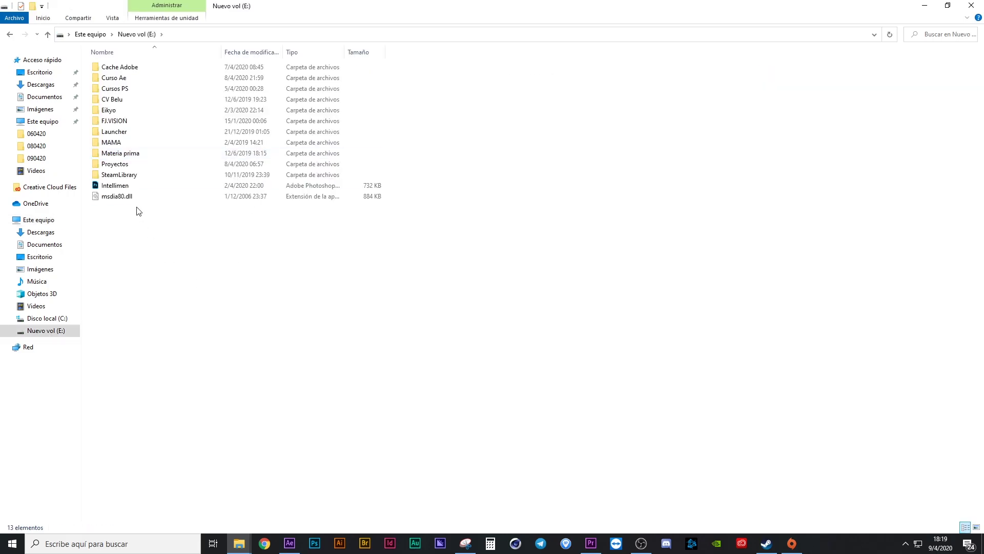
double_click(127, 78)
left_click(134, 79)
double_click(133, 80)
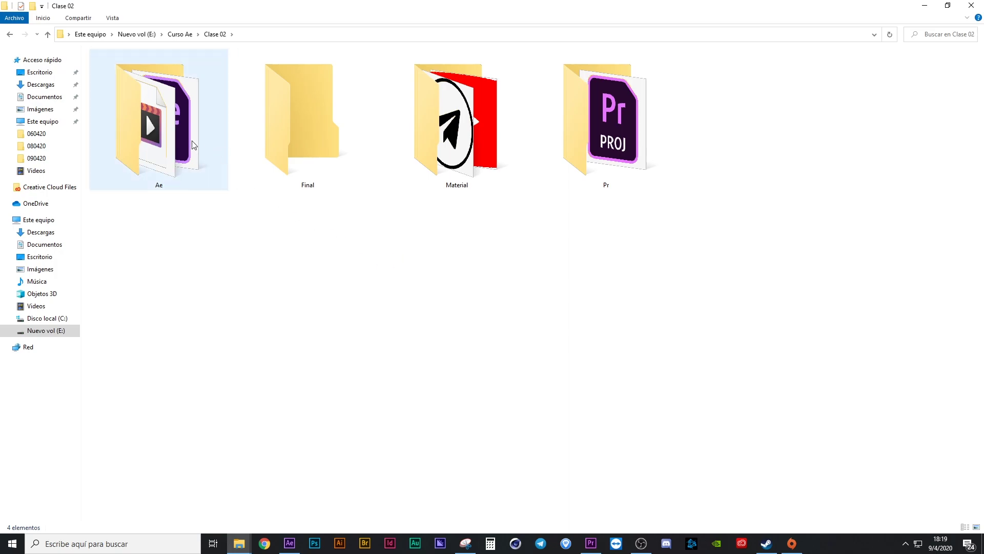
left_click(211, 149)
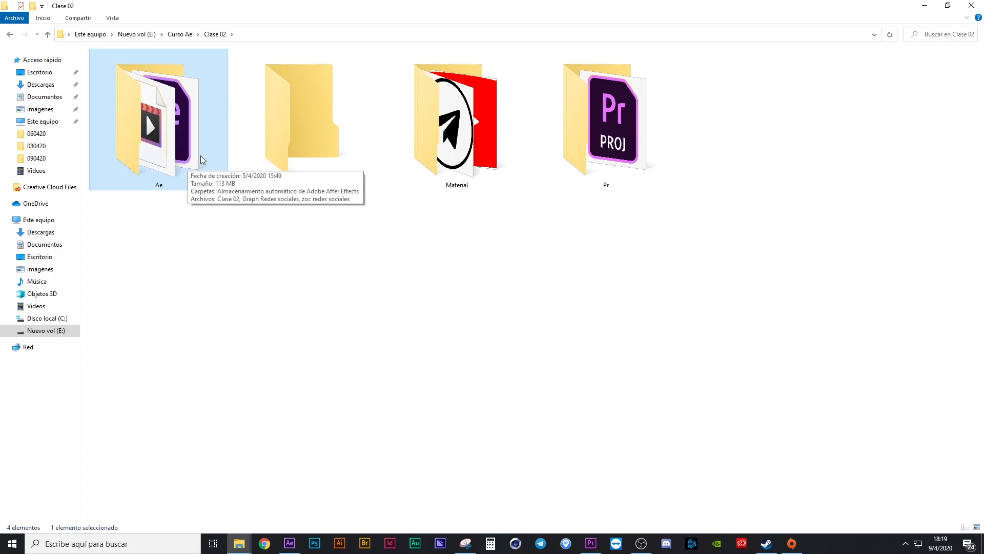
left_click(320, 137)
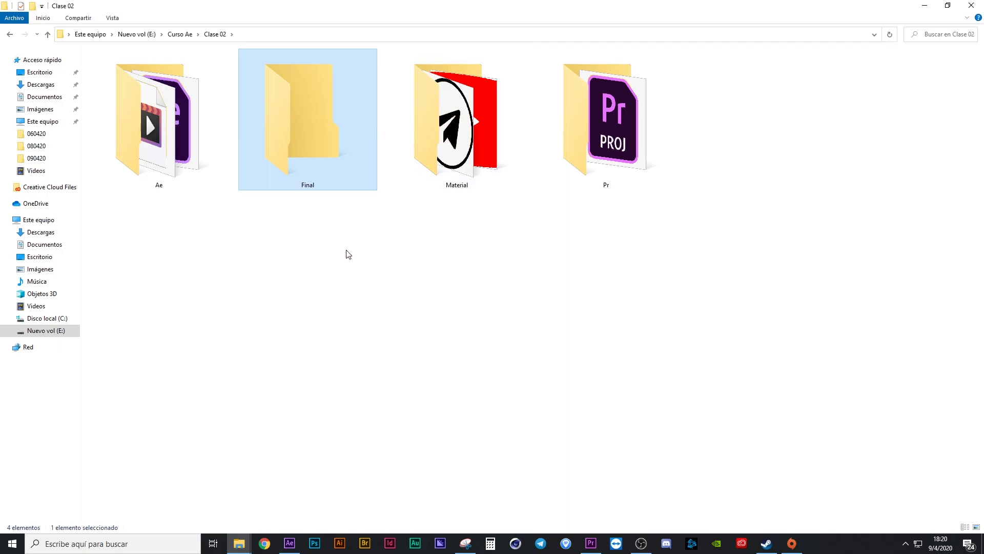
Look inside the Material folder, return to Clase 02, and select the Pr folder
double_click(405, 189)
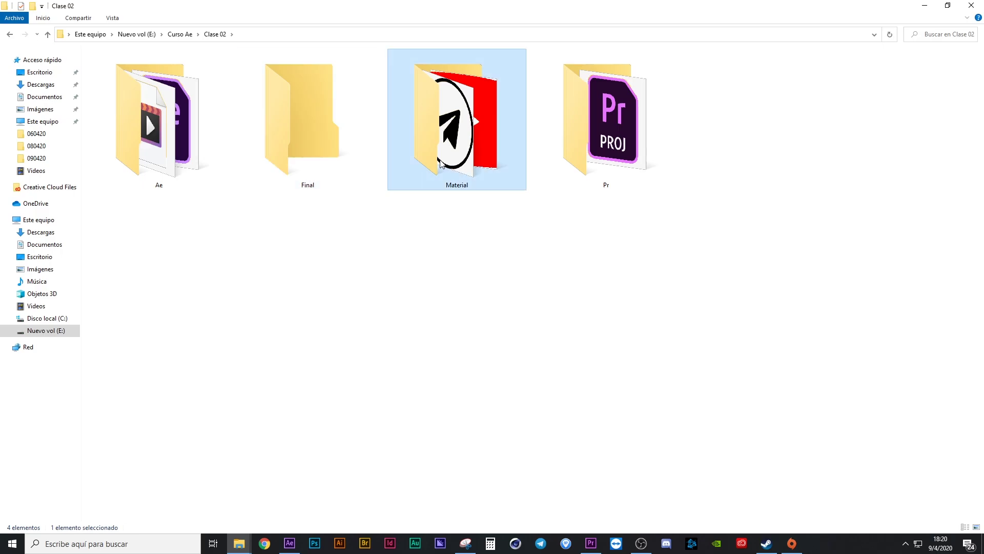
left_click(9, 34)
left_click(495, 214)
left_click(589, 117)
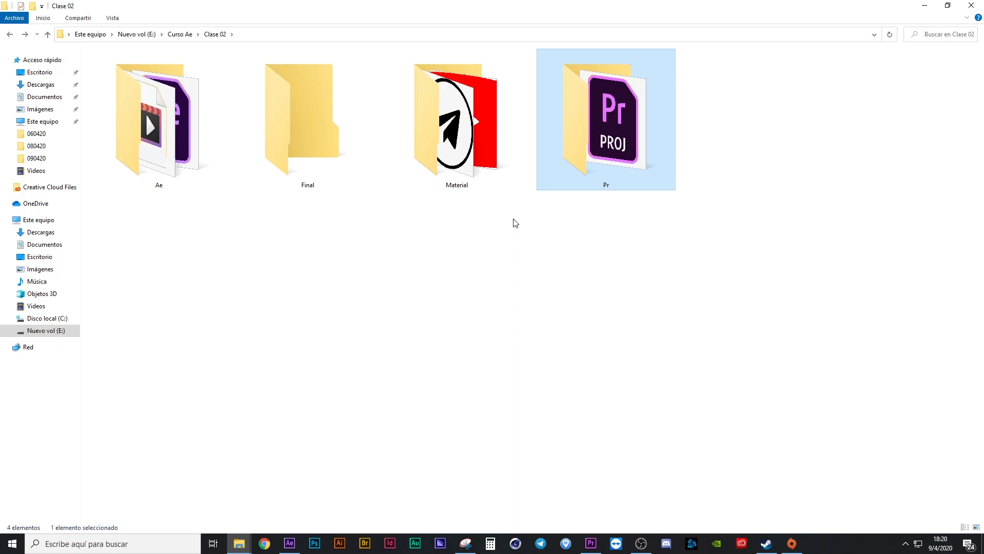
left_click(508, 237)
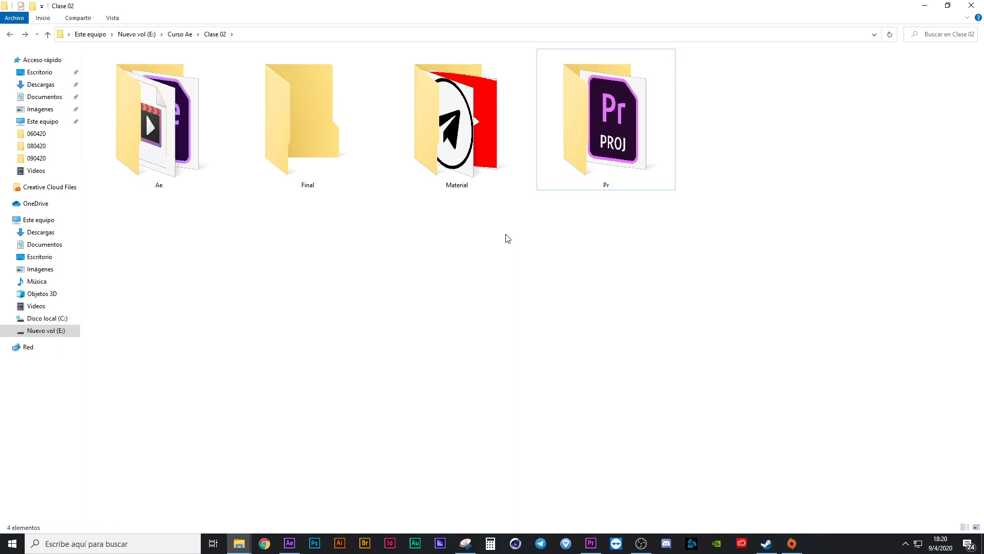
Create new folders named Ai and C4D in Clase 02, then delete them both
key("ctrl+shift+n")
type("Ai")
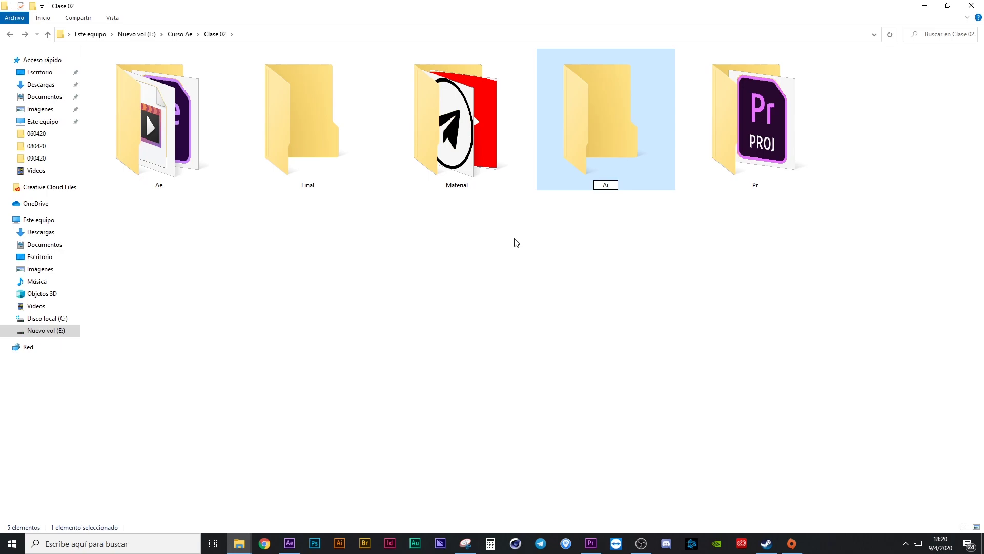
key("Return")
key("ctrl+shift+n")
type("C")
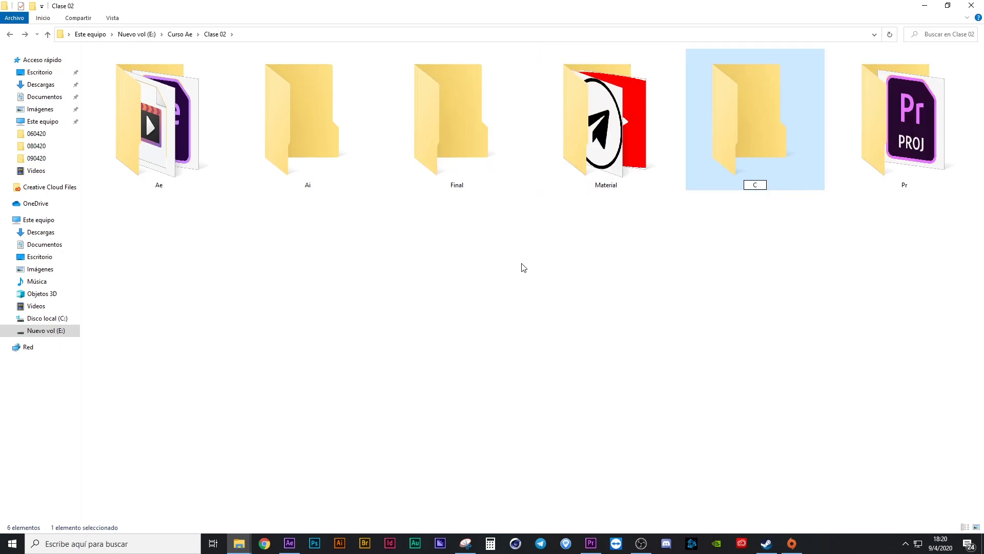
type("4D")
key("Return")
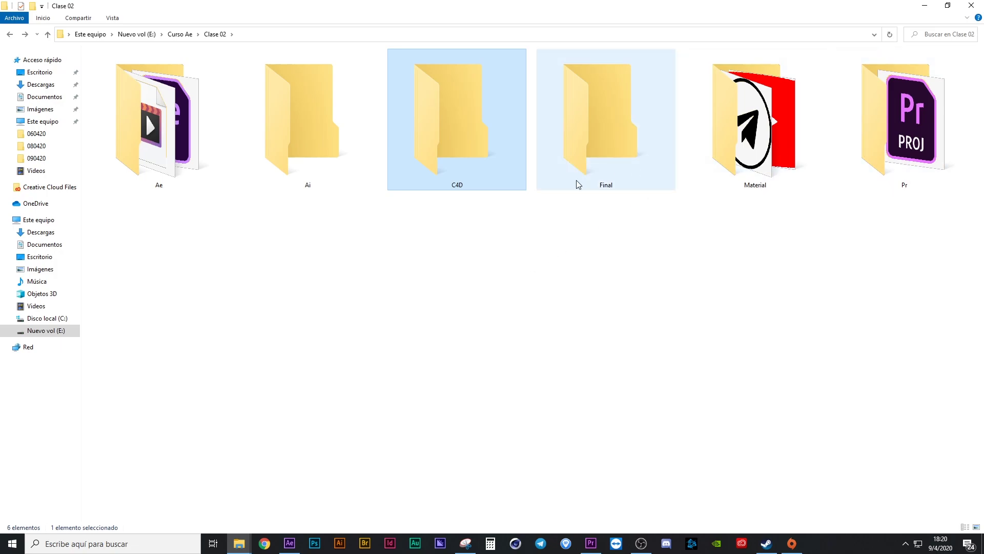
left_click(330, 162, "ctrl")
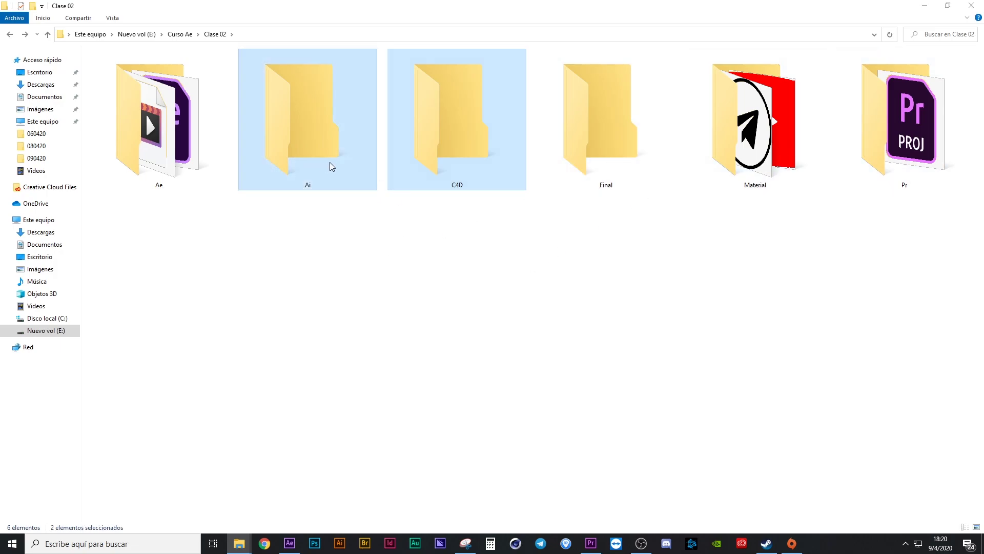
key("Delete")
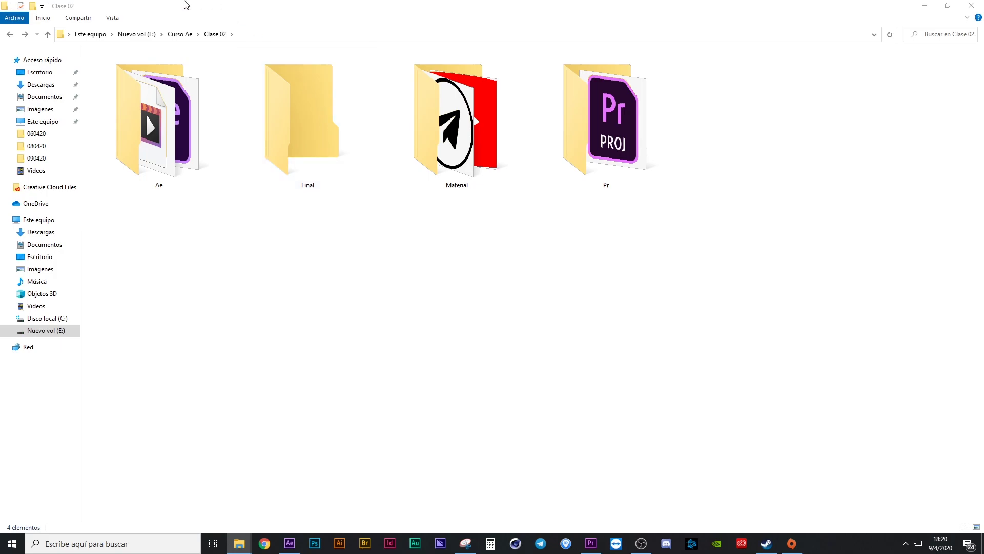
From Curso Ae, compress Clase 02 into Clase 02.rar, then reopen the Clase 02 folder
left_click(180, 35)
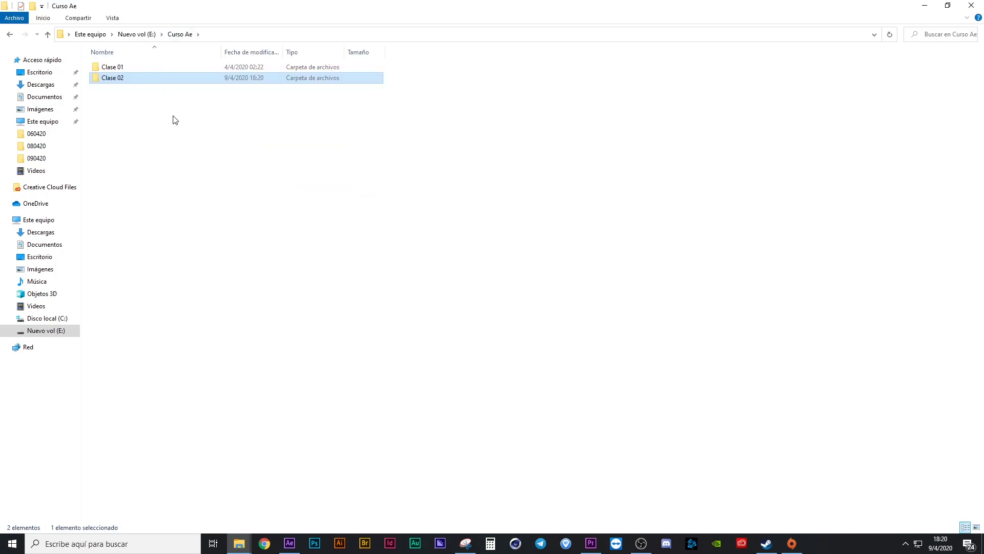
right_click(103, 80)
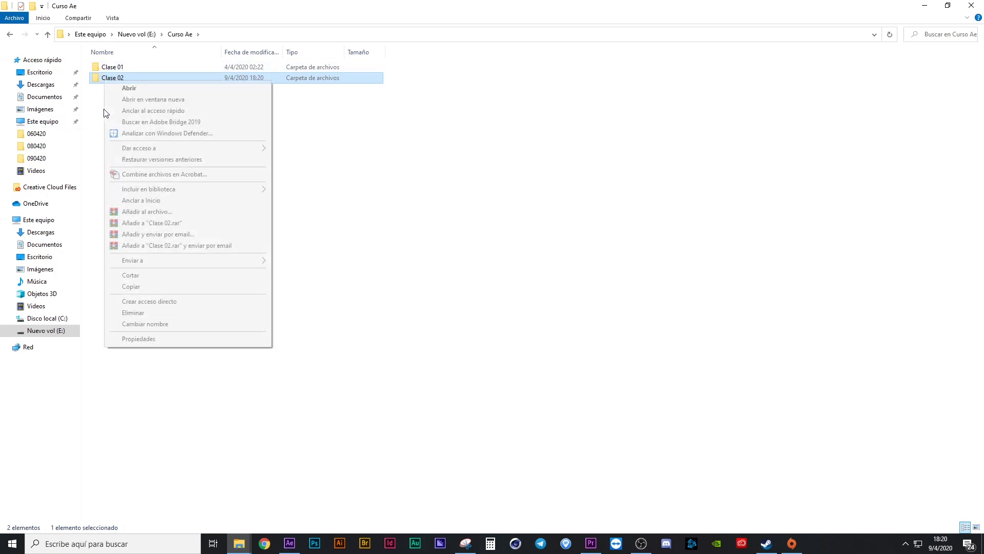
left_click(205, 224)
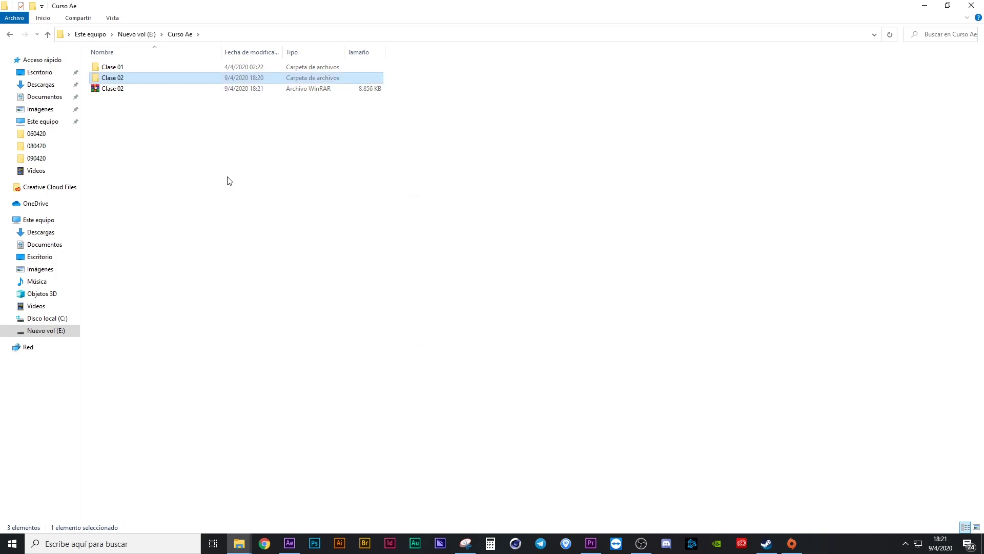
left_click(133, 88)
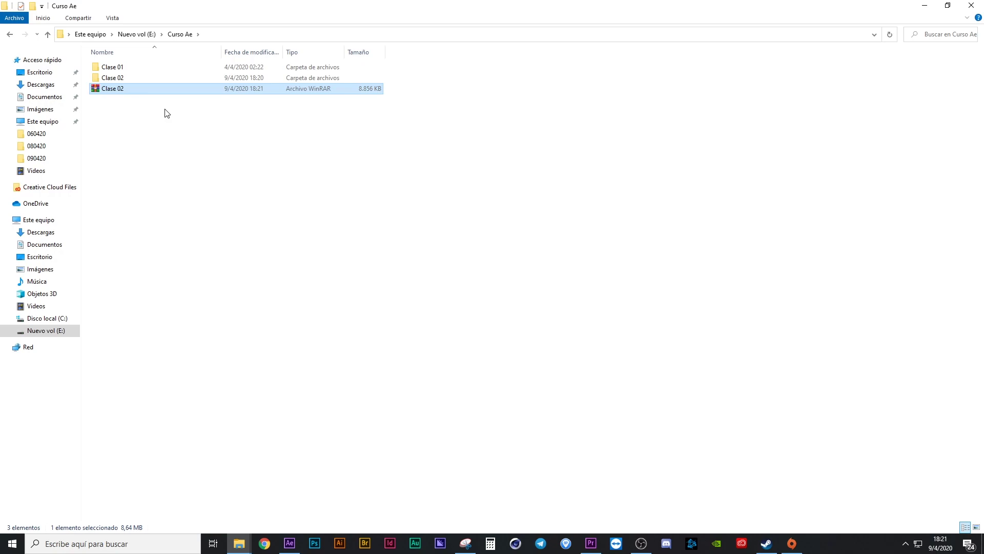
double_click(114, 77)
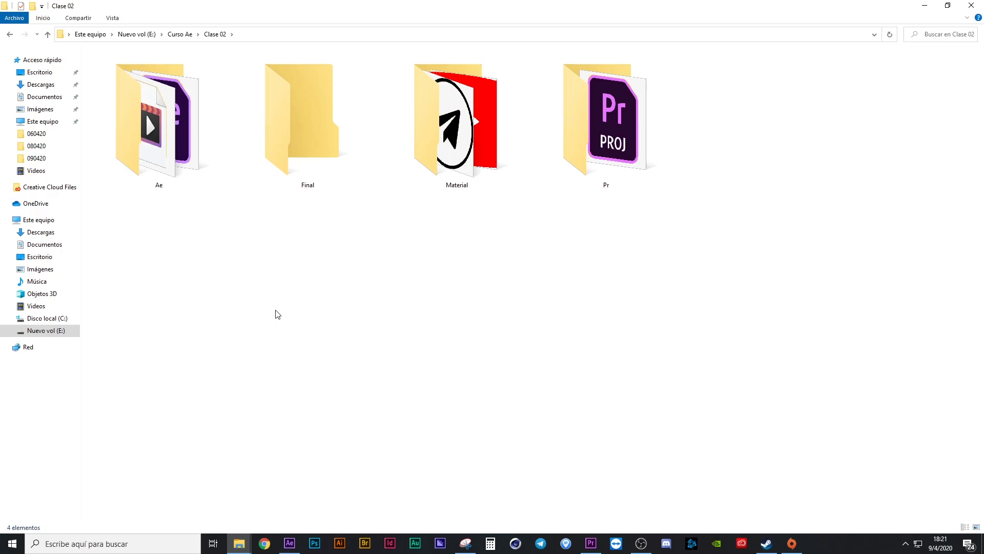
Import Facebook.png and Instagram.png from E:\Curso Ae\Clase 02\Material into the project
left_click(290, 543)
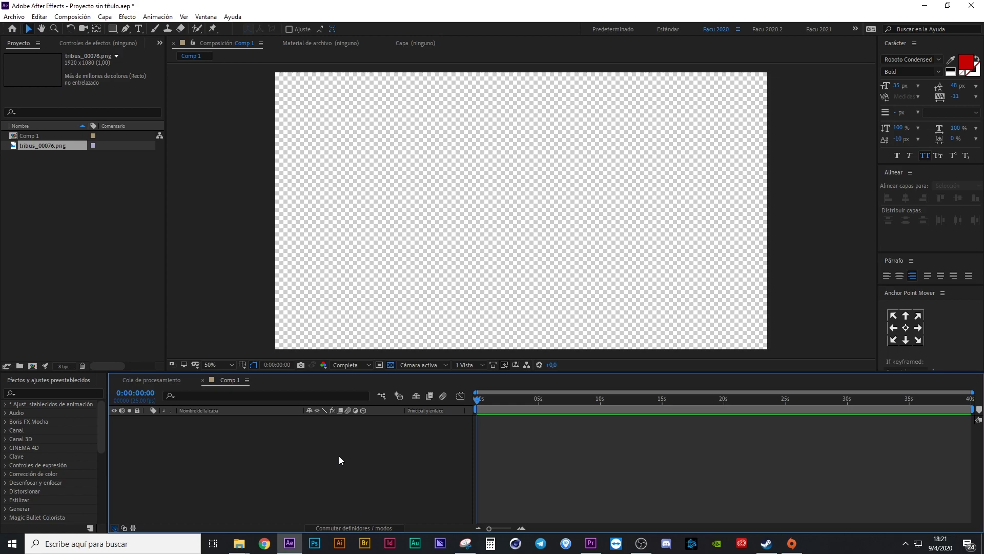
double_click(67, 250)
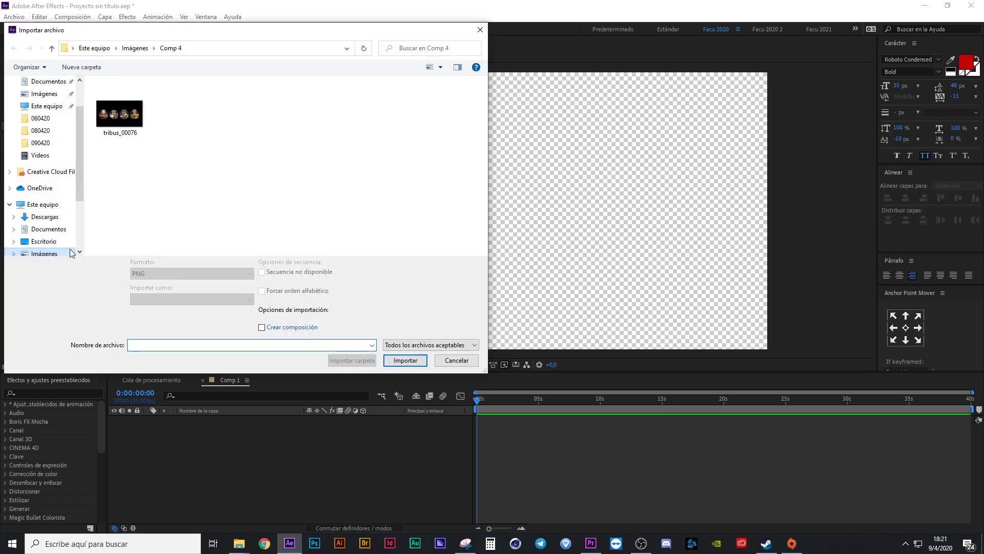
scroll(70, 253, "down", 3)
left_click(66, 241)
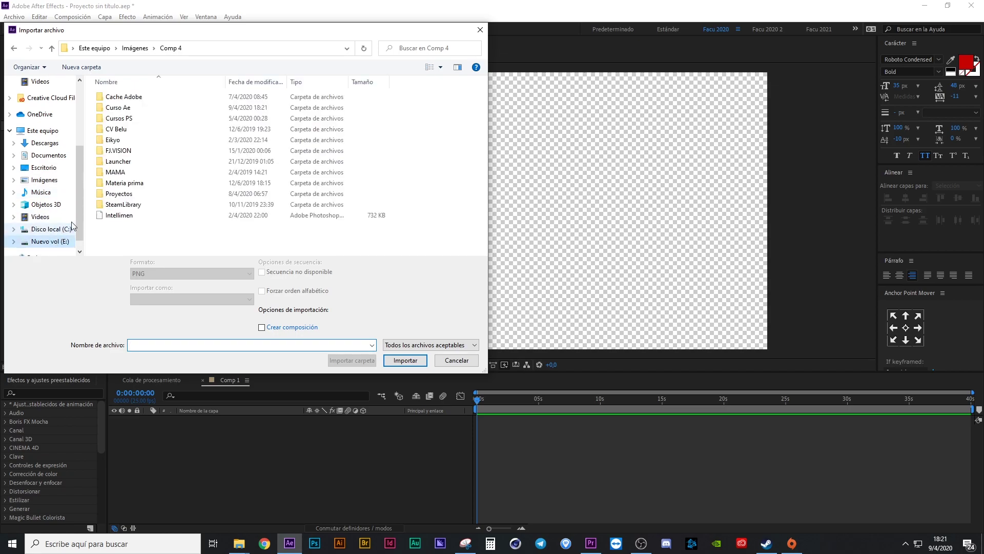
double_click(135, 109)
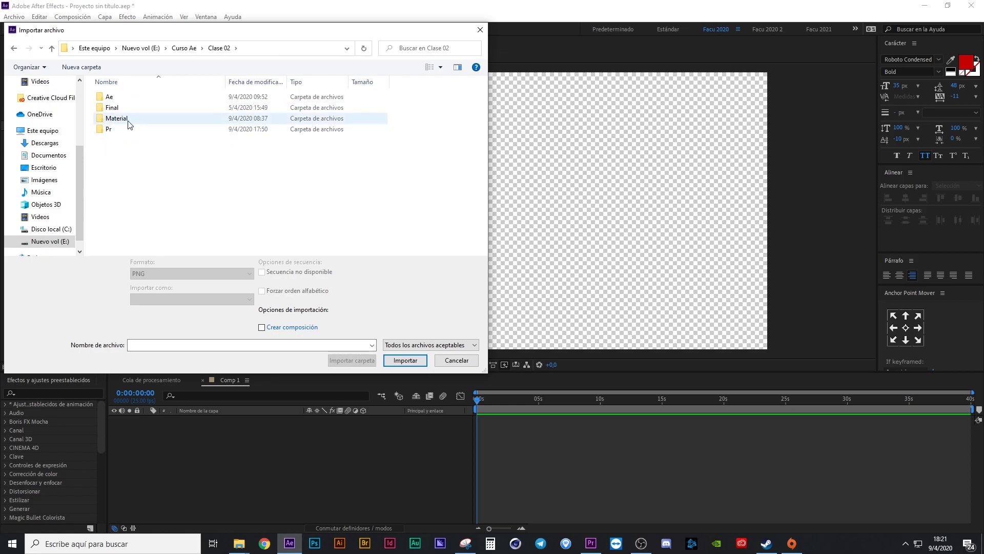
double_click(117, 117)
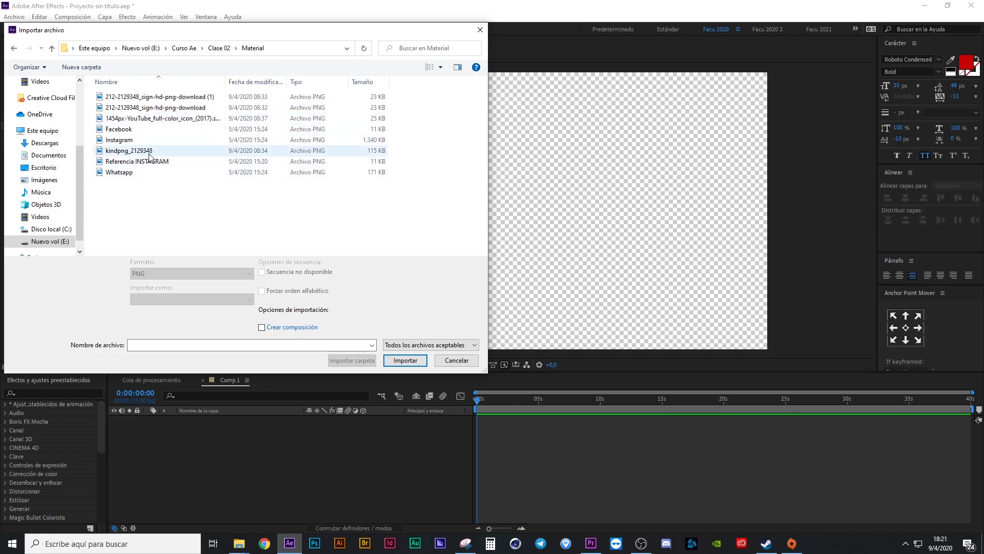
left_click(126, 128)
left_click(128, 140, "ctrl")
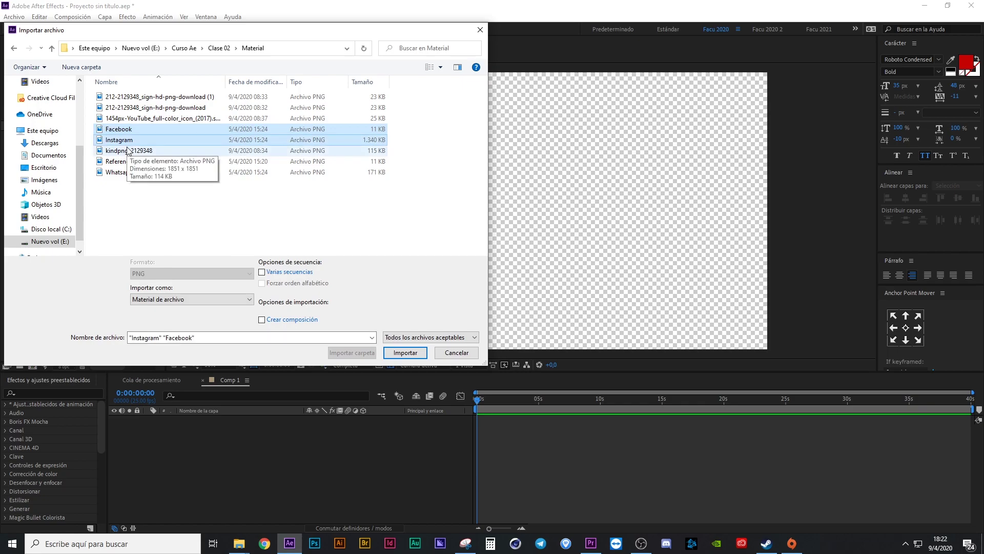
key("Return")
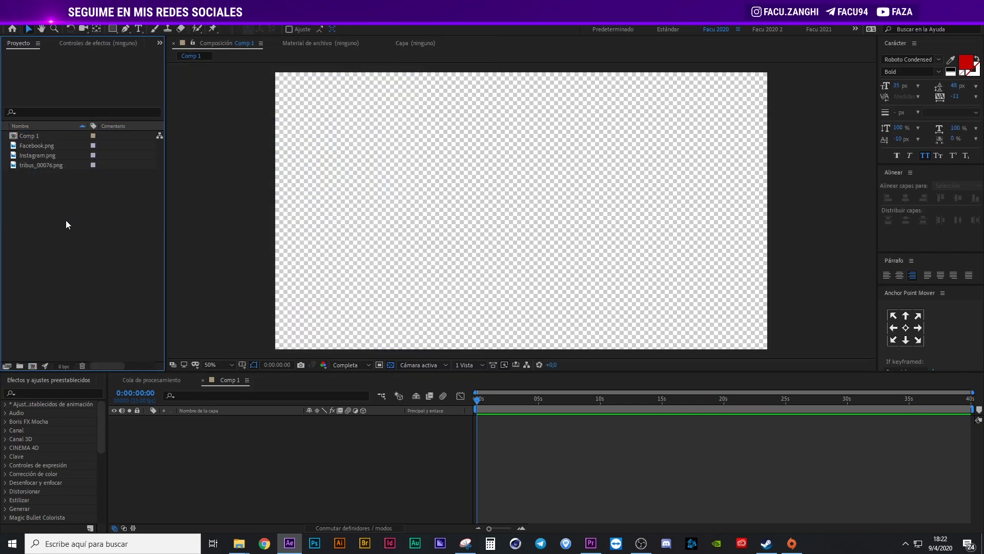
left_click(37, 155)
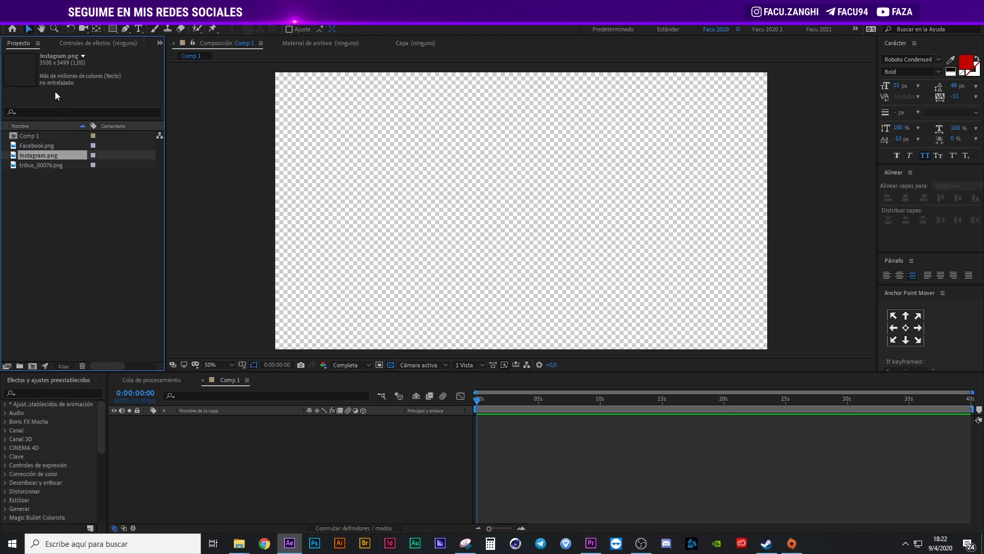
left_click(42, 145)
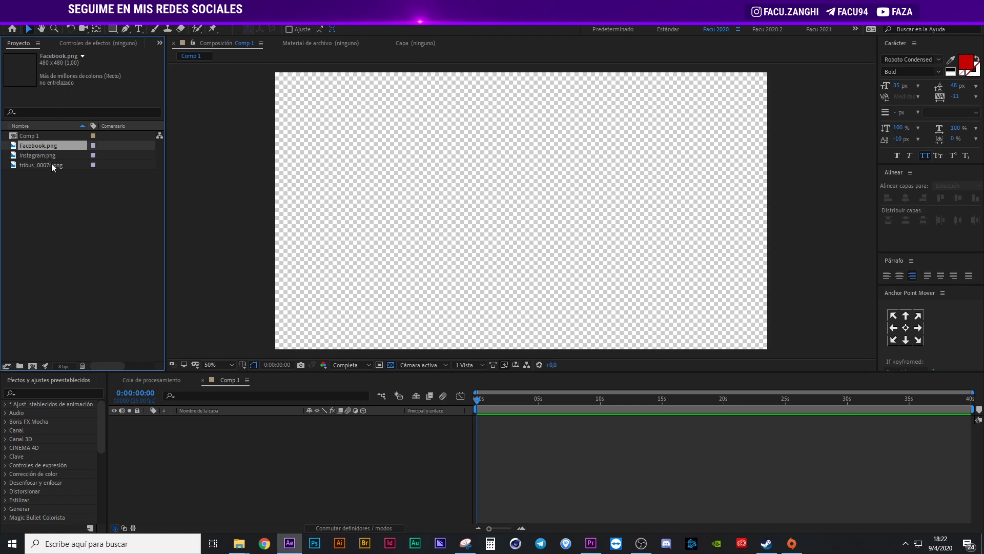
left_click(54, 200)
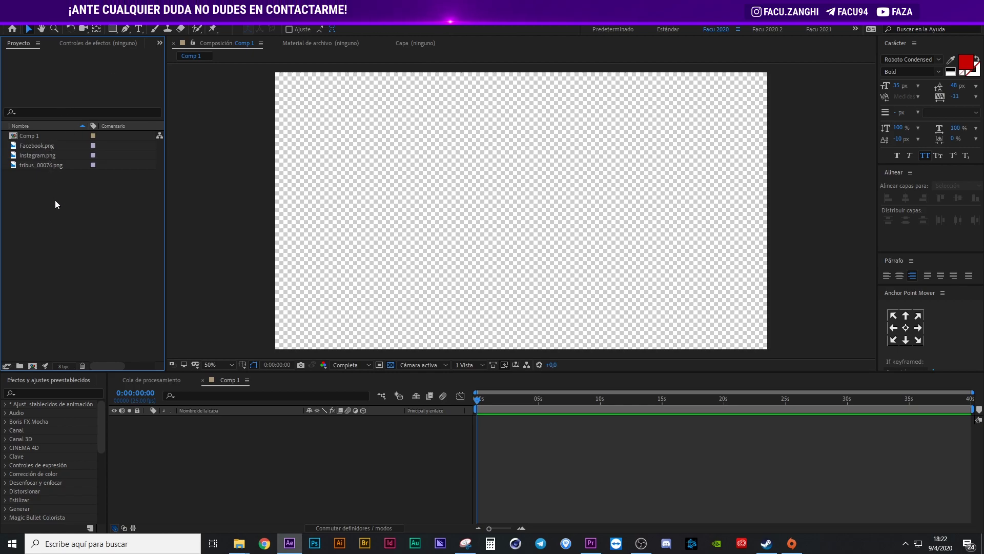
left_click(36, 155)
left_click(36, 145)
left_click(53, 93)
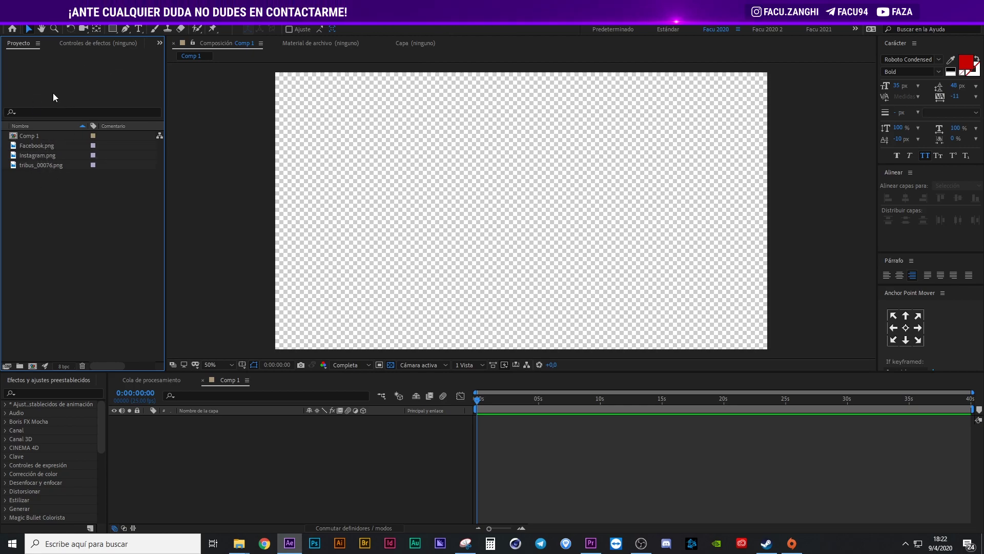
left_click(40, 152)
left_click(50, 143)
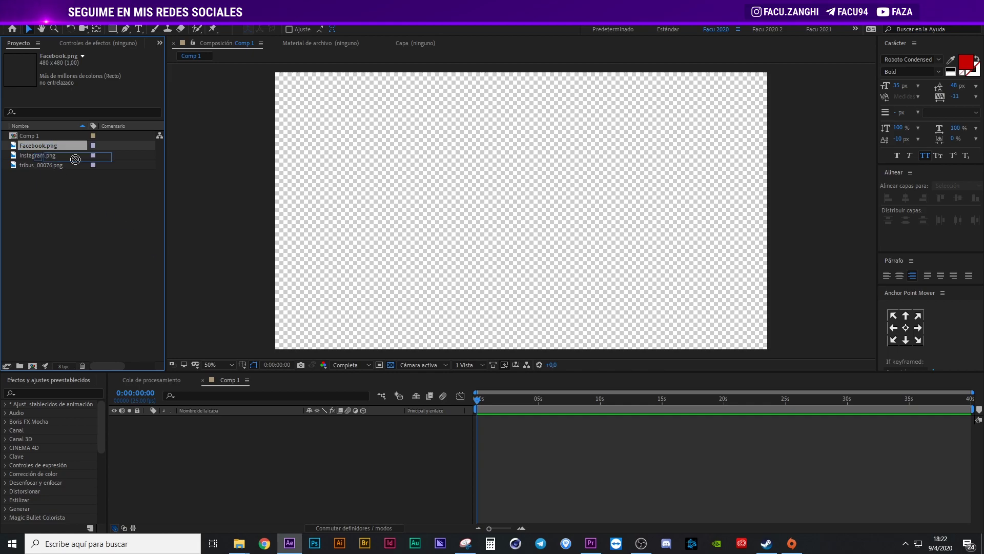
Add Facebook.png and Instagram.png to Comp 1 and shrink Instagram to icon size
left_click_drag(48, 145, 330, 466)
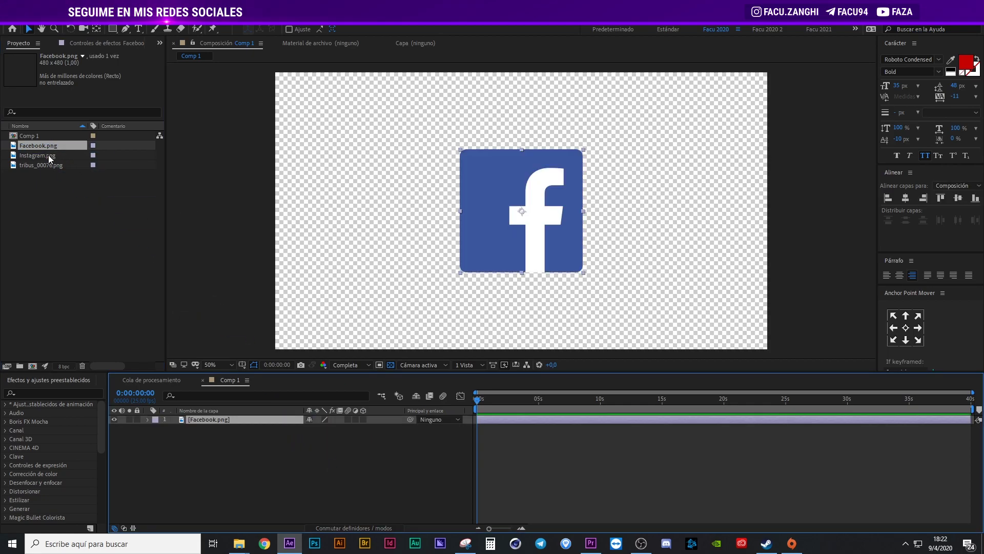
left_click_drag(48, 154, 361, 475)
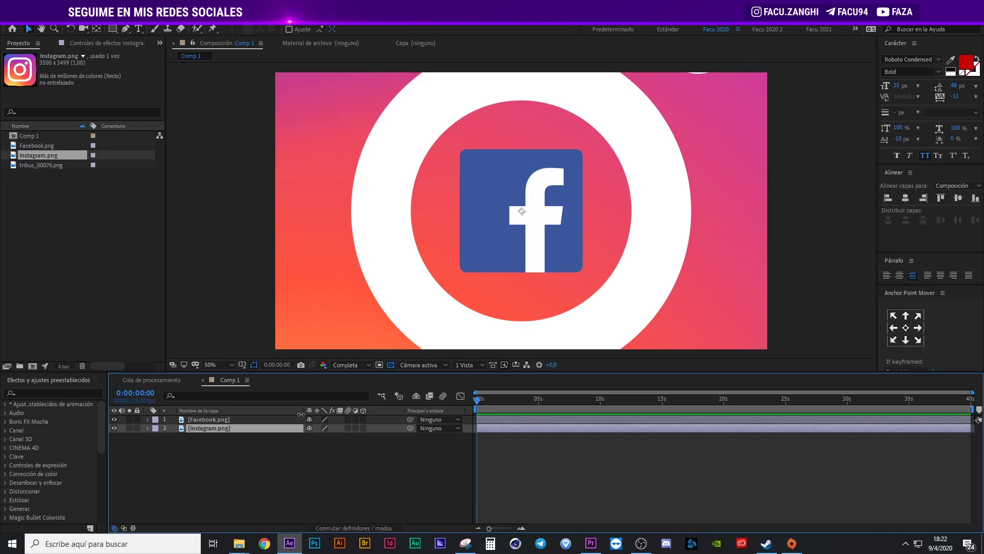
key("comma")
key("comma")
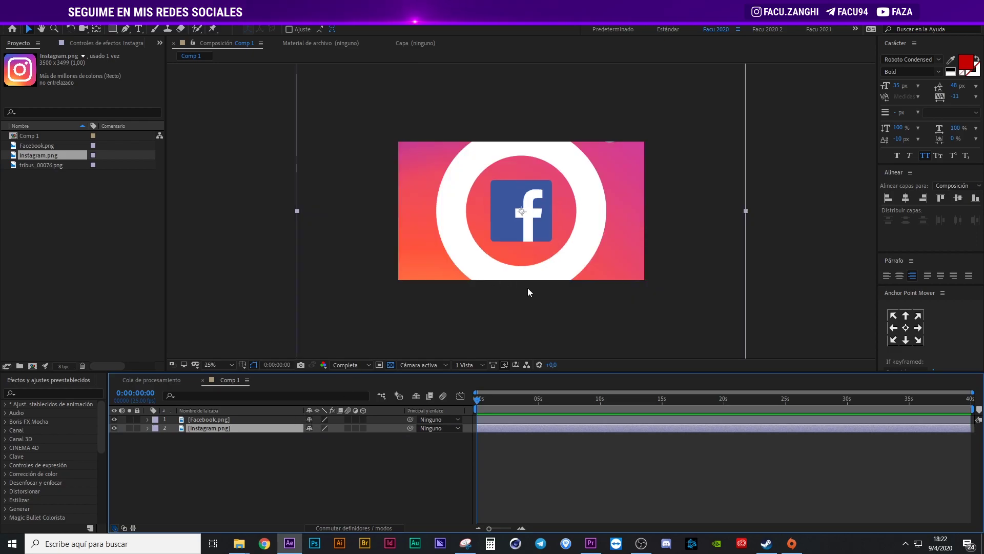
key("comma")
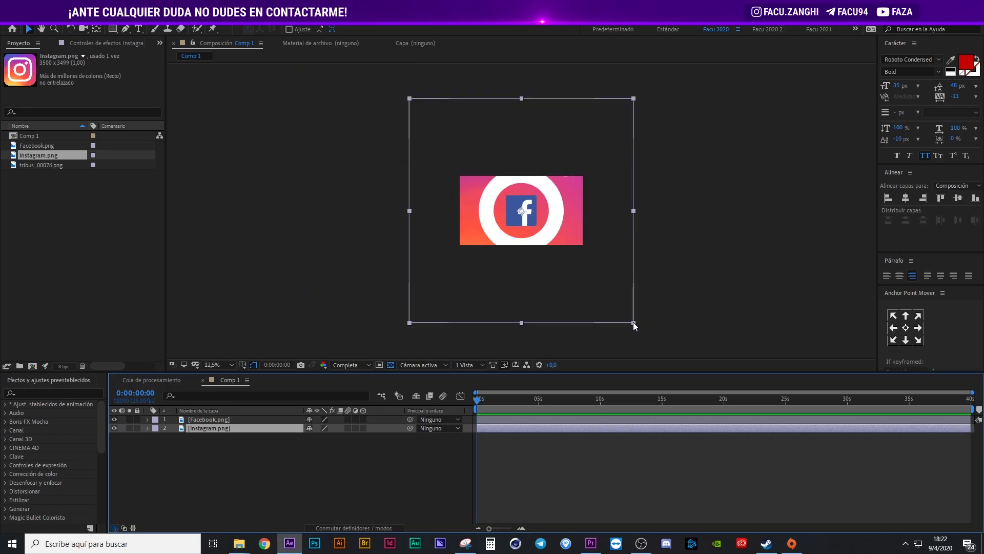
mouse_move(634, 323)
left_mouse_down()
mouse_move(541, 283)
mouse_move(566, 260)
left_mouse_up()
key("period")
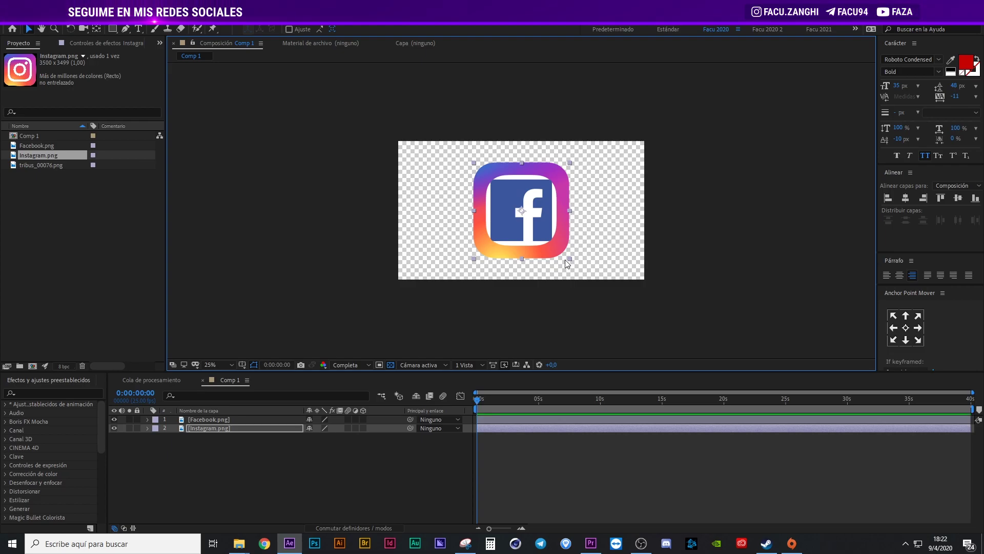
Reorder the layers so Facebook.png is the top layer above Instagram.png
left_click_drag(198, 408, 215, 439)
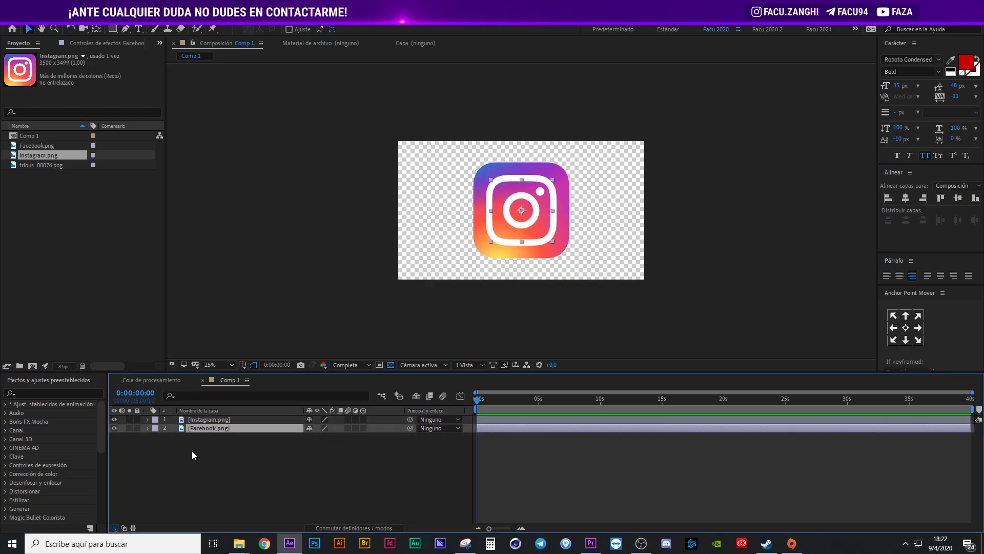
left_click_drag(220, 429, 223, 417)
left_click(215, 426)
left_click(221, 422)
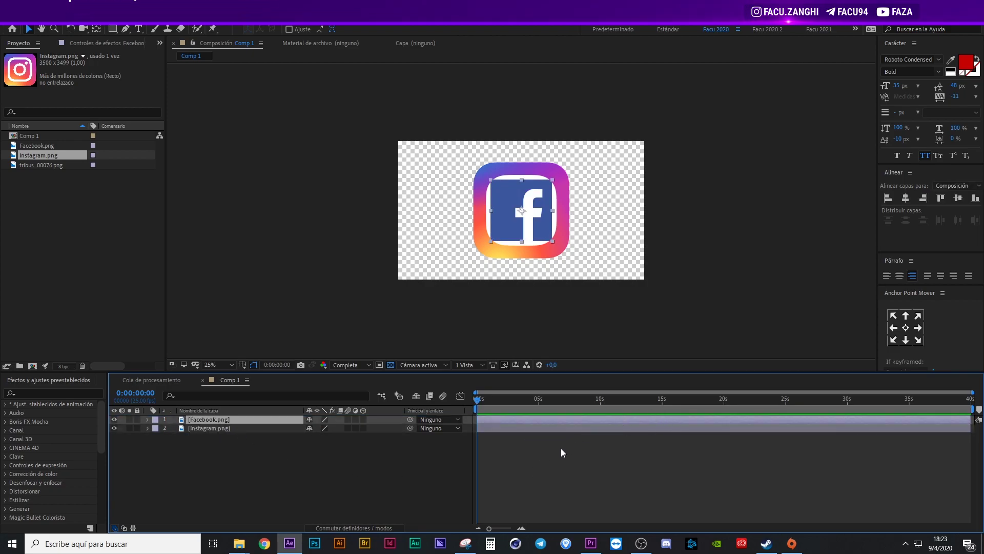
Keyframe Facebook's Position from 960,540 at 0 s to 1420,540 around 5 s
key("p")
left_click(174, 428)
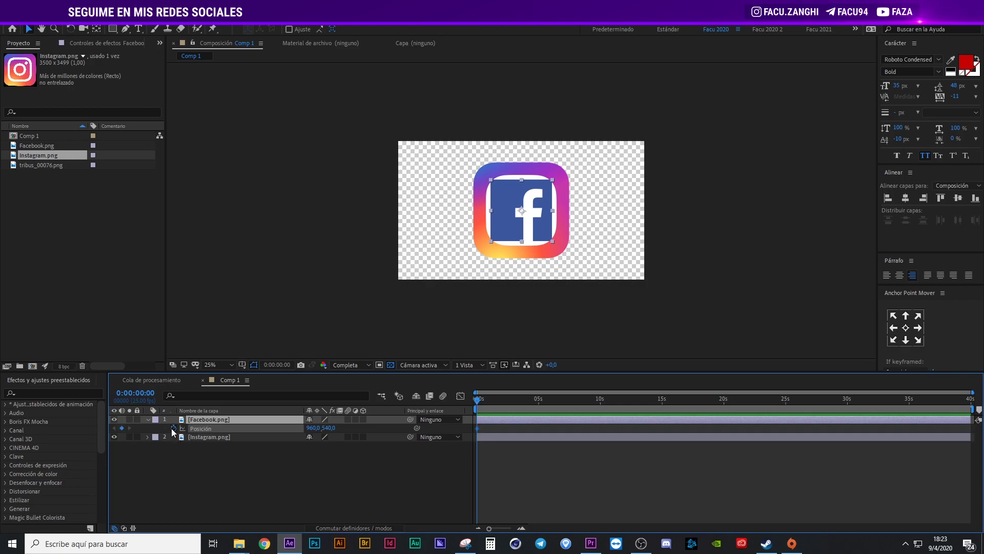
left_click(552, 403)
left_click_drag(543, 231, 602, 232)
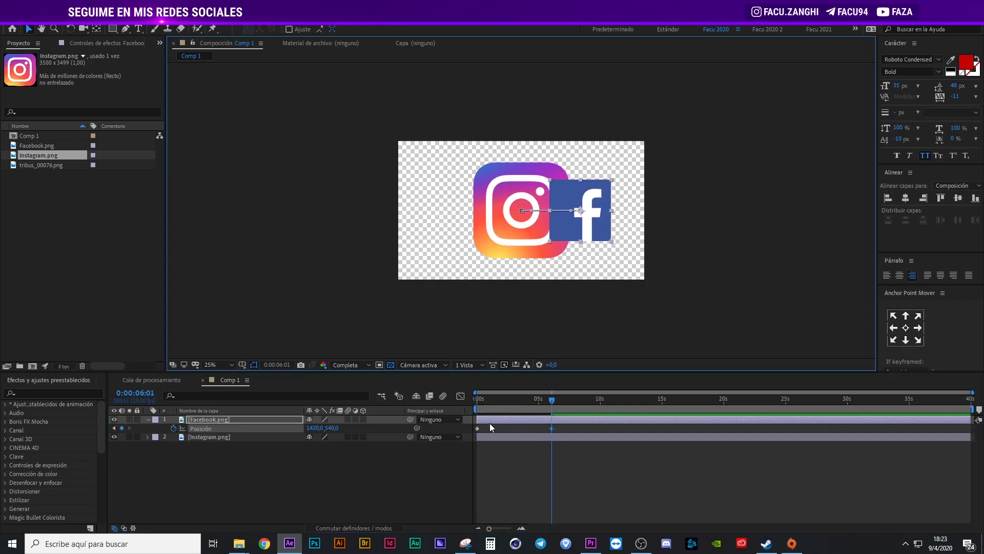
Preview the rightward slide, hide the Instagram layer, and return to 0:00
left_click(530, 399)
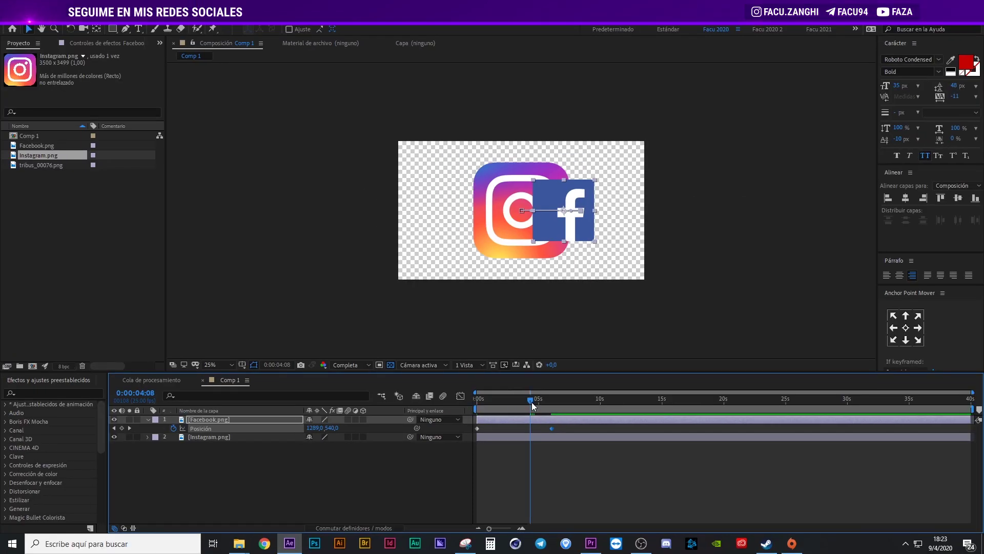
left_click_drag(532, 406, 540, 430)
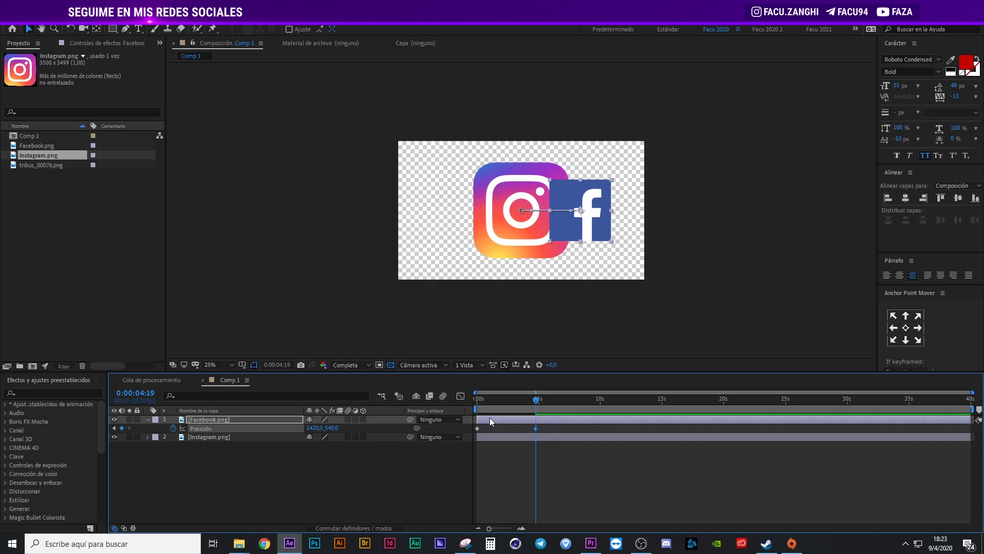
left_click_drag(496, 400, 497, 398)
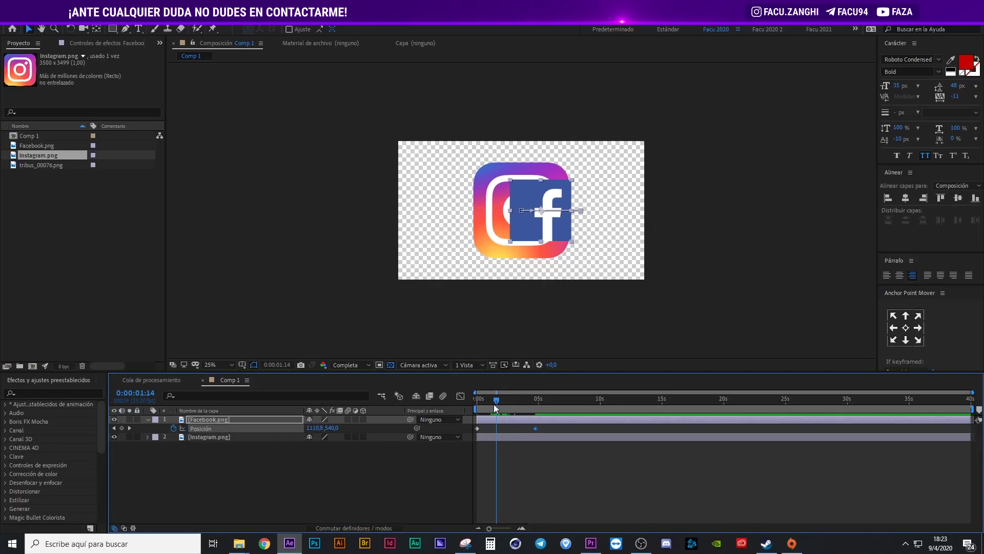
mouse_move(493, 404)
left_mouse_down()
mouse_move(500, 408)
mouse_move(495, 403)
left_mouse_up()
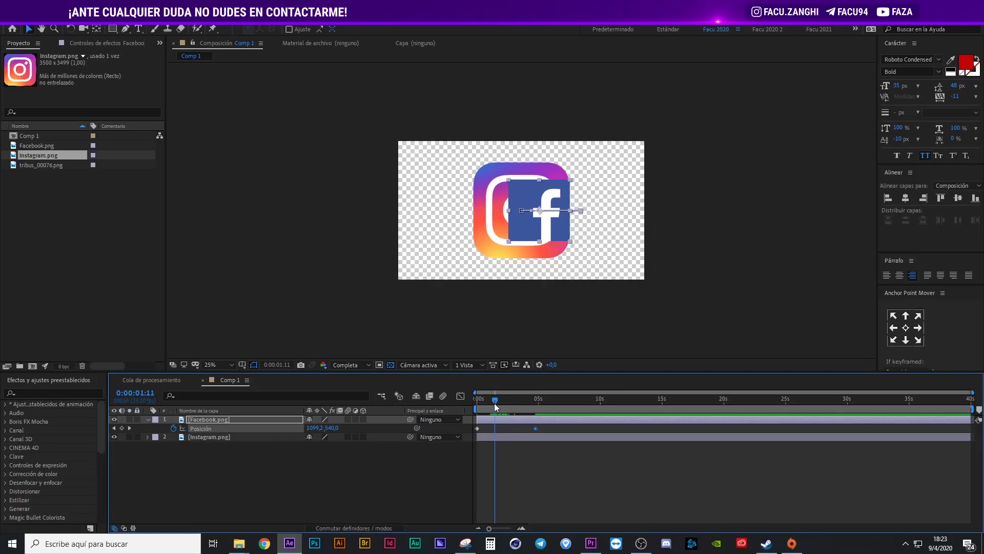
left_click(114, 437)
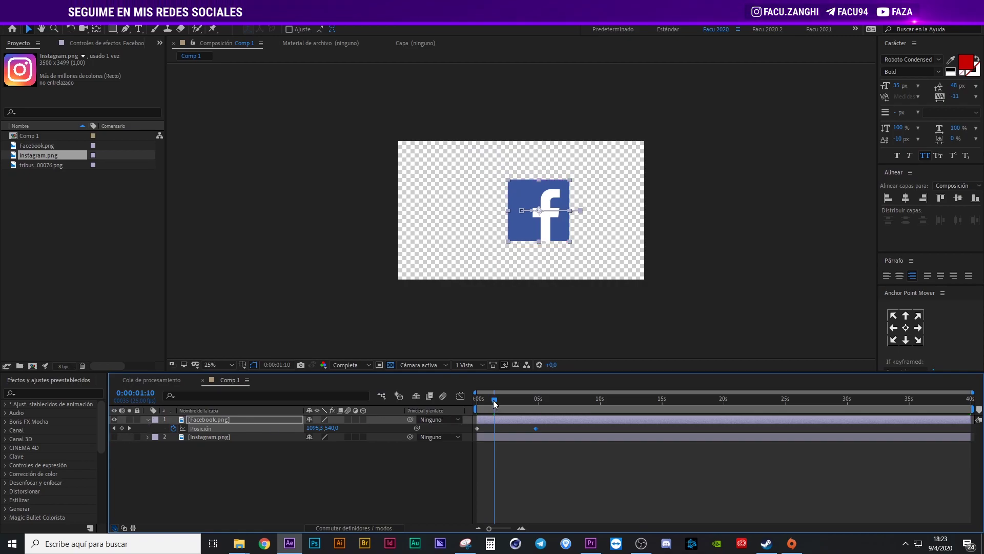
left_click_drag(493, 400, 460, 405)
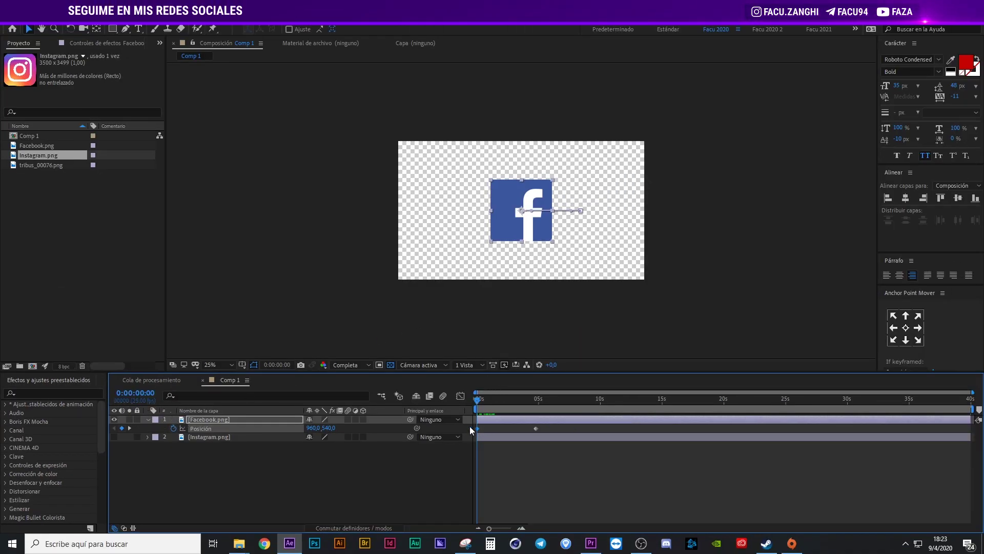
Move the Facebook logo's 4:19 Position keyframe right to X 1457
left_click(305, 428)
left_click(312, 432)
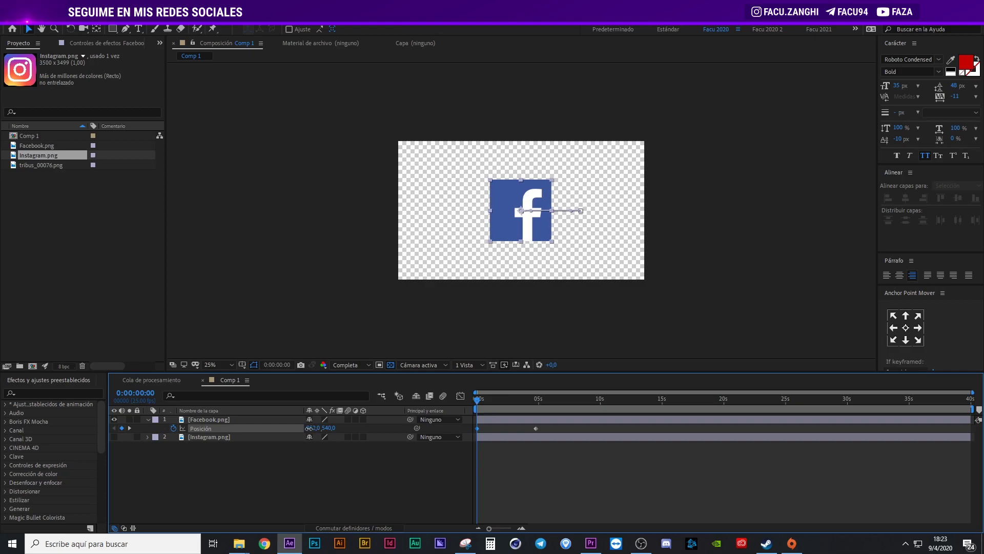
left_click(539, 407)
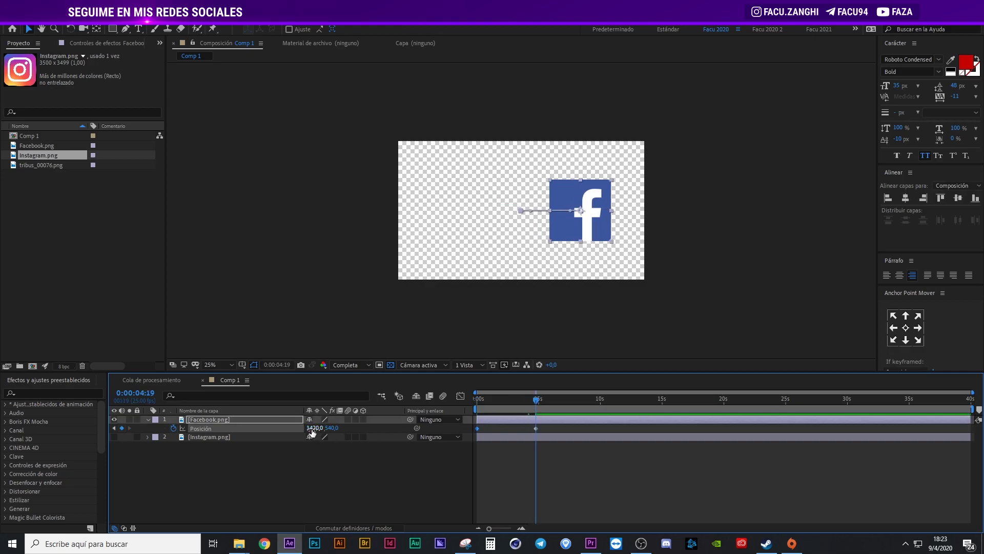
left_click_drag(314, 428, 331, 430)
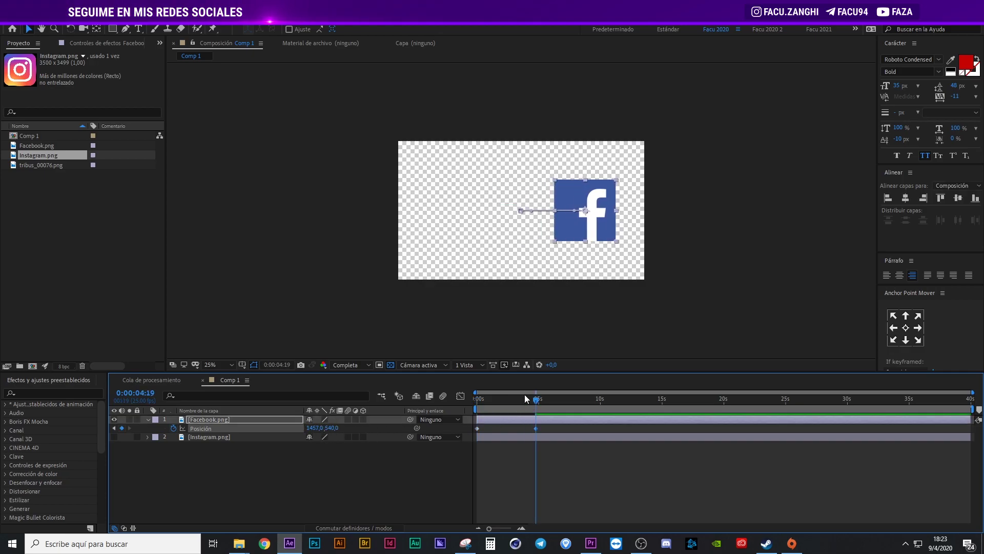
left_click_drag(524, 396, 441, 403)
Keyframe the Facebook logo's Scale so it grows larger by 4:19, then preview the motion
key("shift+s")
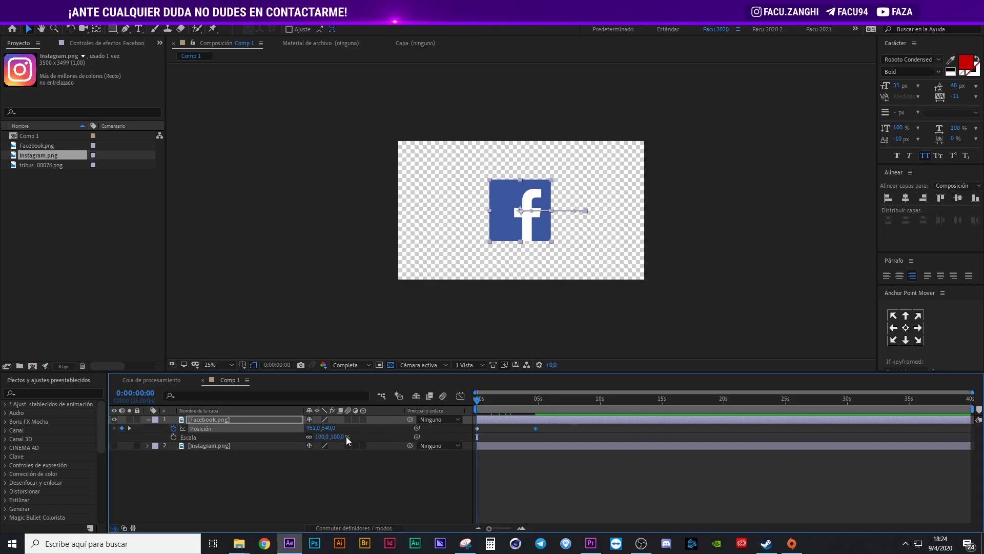
left_click(174, 439)
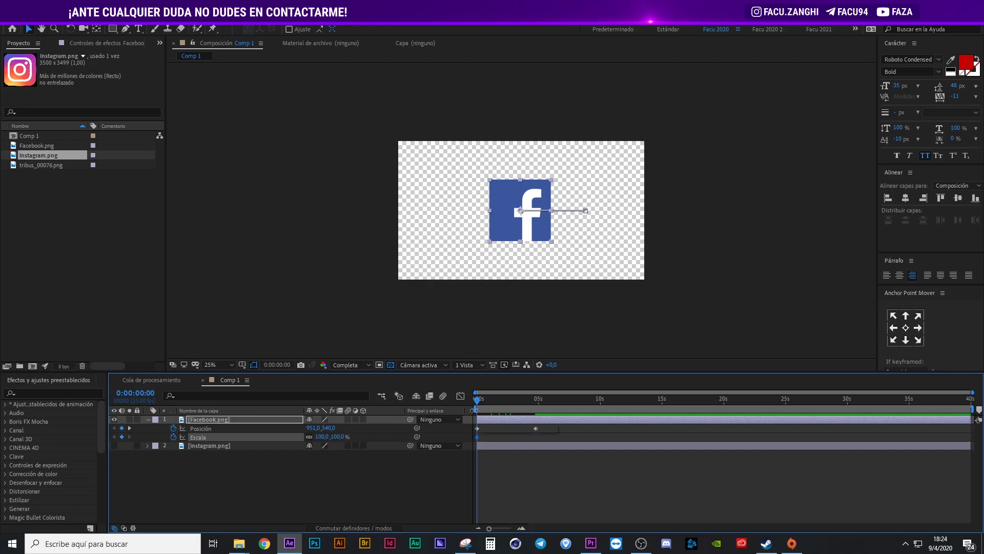
left_click_drag(515, 401, 536, 399)
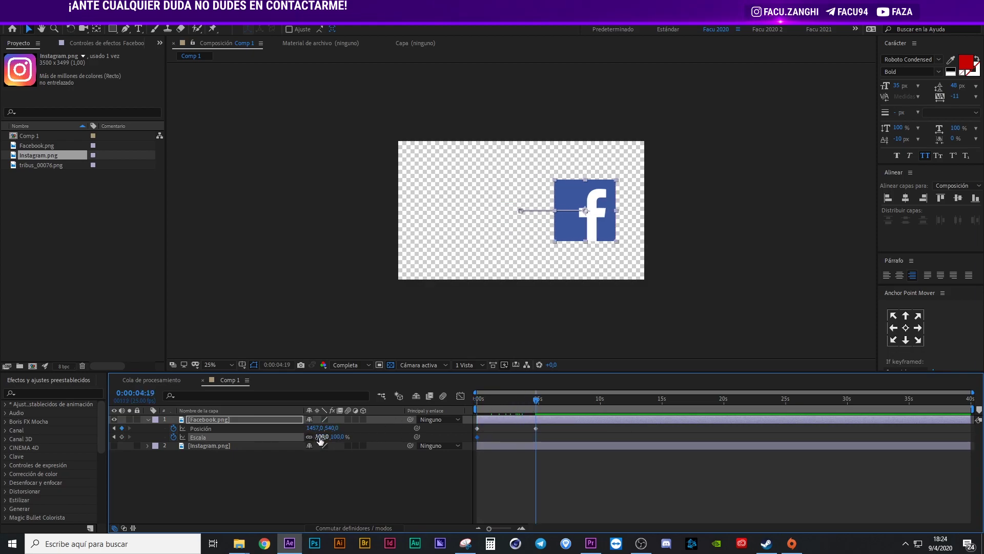
left_click_drag(307, 435, 323, 435)
left_click(483, 399)
key("Home")
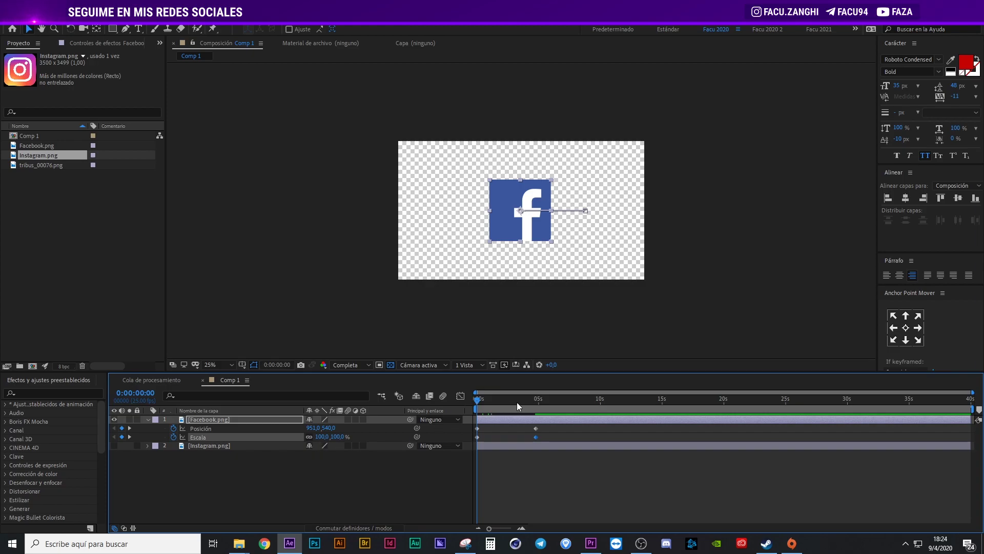
left_click_drag(530, 401, 538, 406)
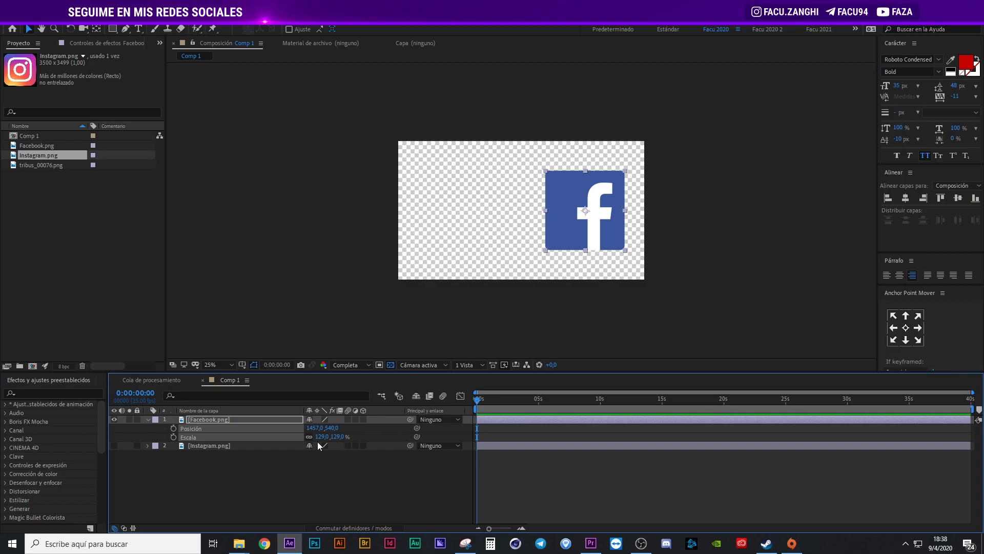
Delete both the Facebook and Instagram logo layers from the timeline
left_click(208, 428)
left_click(208, 421)
left_click(215, 448, "shift")
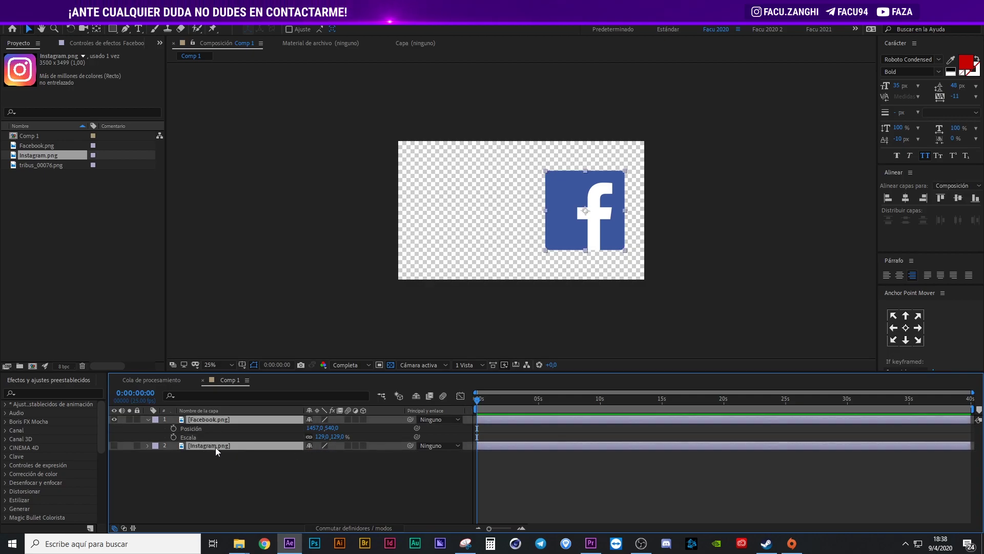
key("Delete")
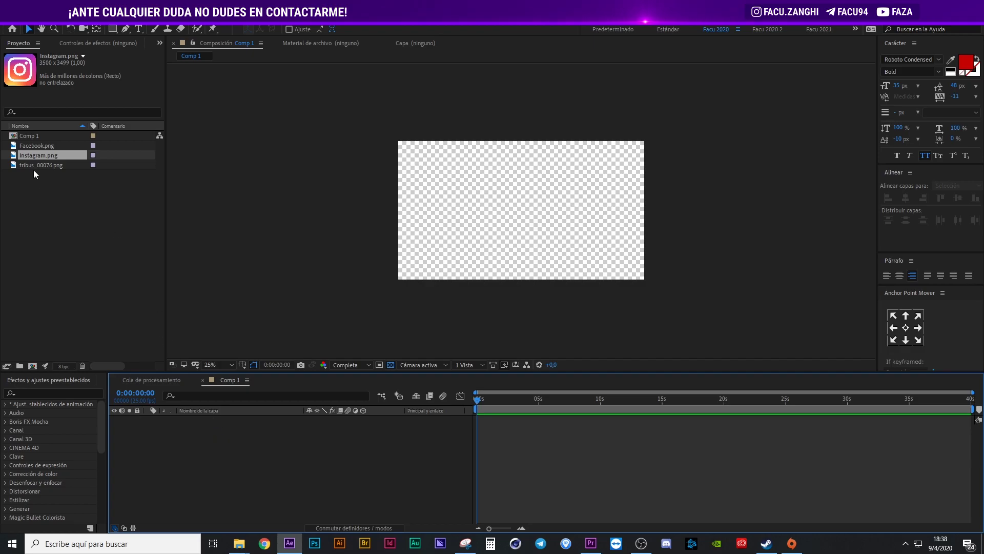
Add Instagram.png to the comp as a new layer and set its Scale to 22%
left_click_drag(42, 155, 292, 436)
key("s")
left_click(300, 476)
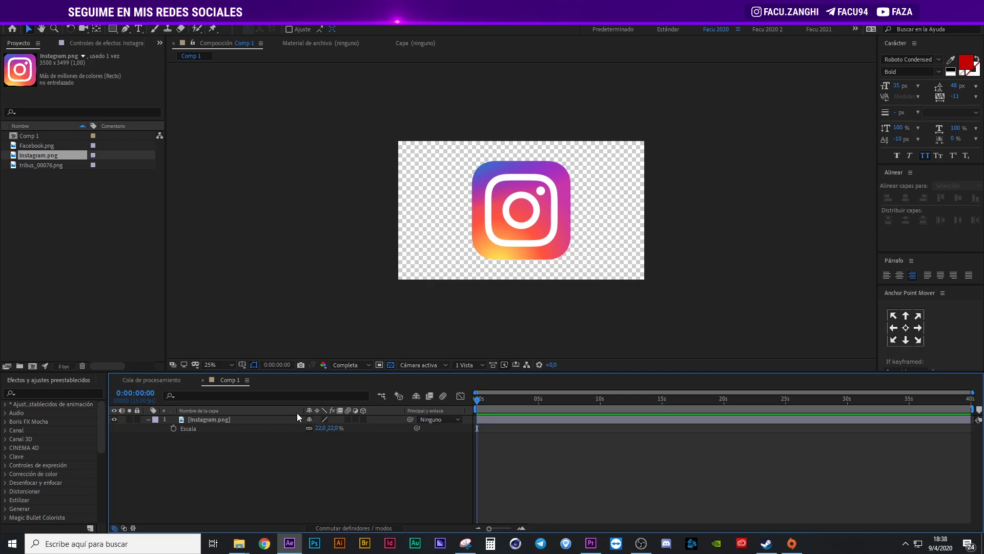
left_click(211, 420)
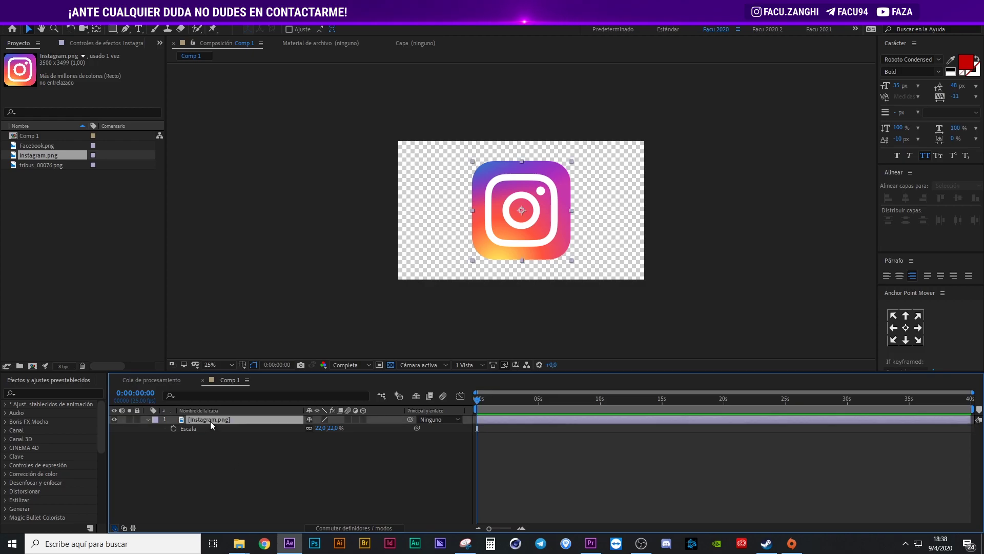
left_click(149, 418)
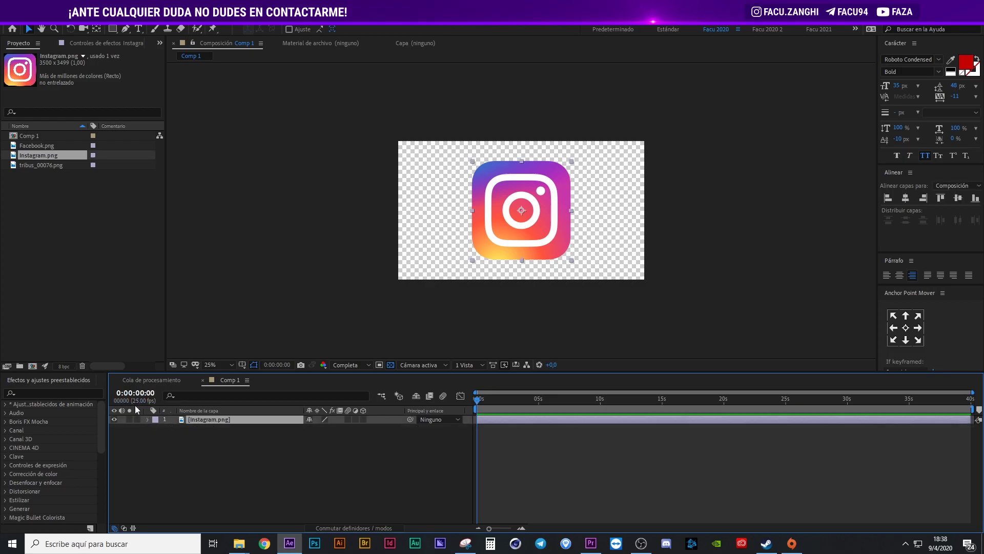
left_click(146, 420)
left_click(148, 420)
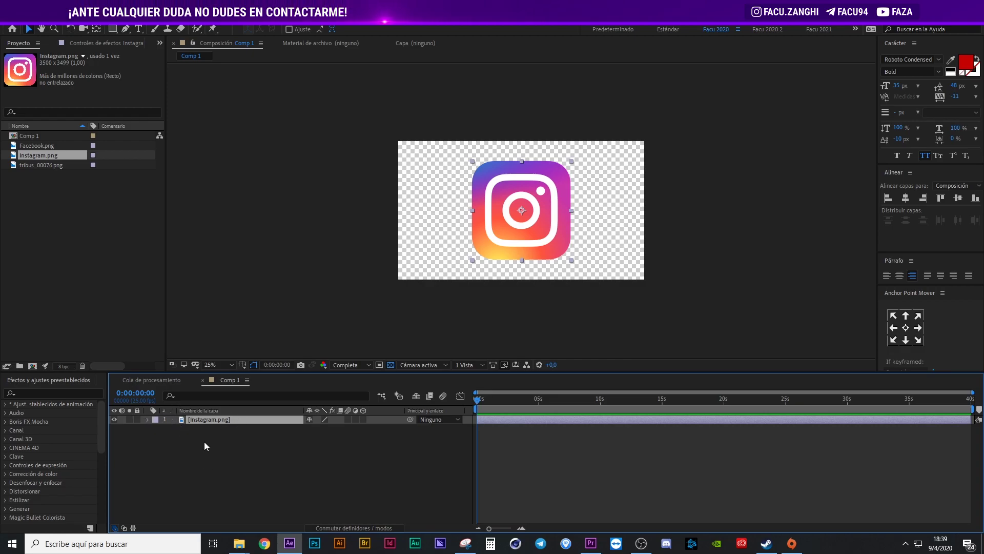
Reveal the Instagram layer's Transform properties in the timeline
left_click(195, 452)
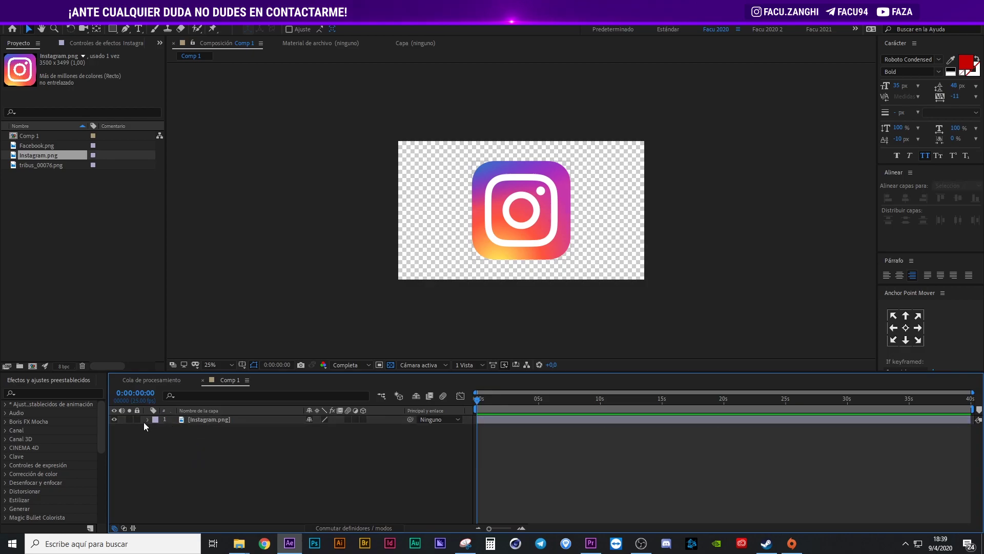
left_click(147, 419)
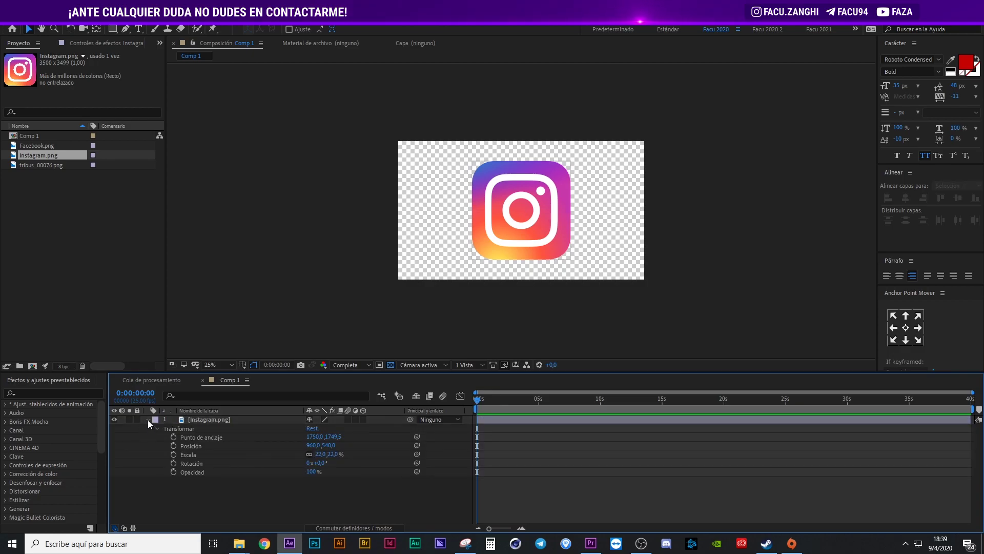
left_click(147, 419)
left_click(147, 419)
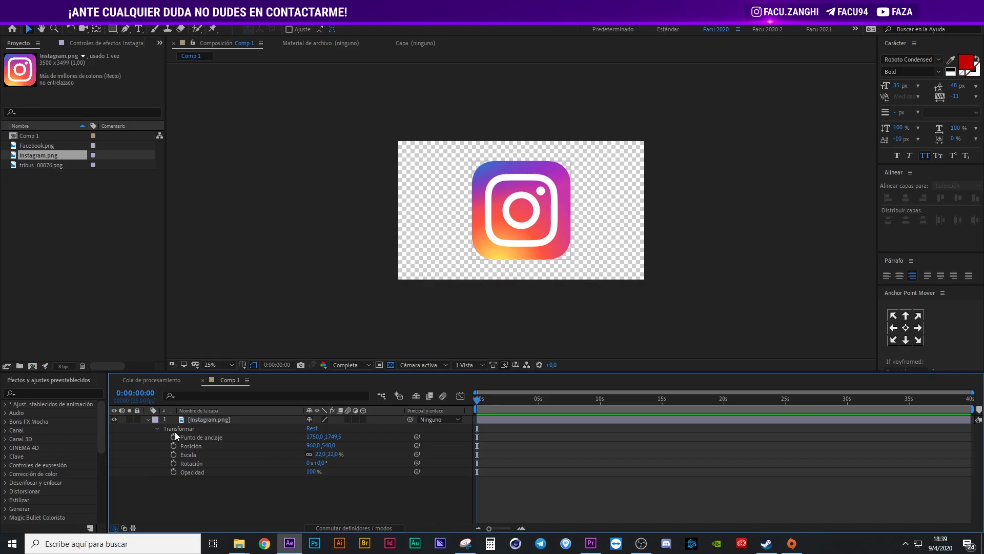
left_click(171, 430)
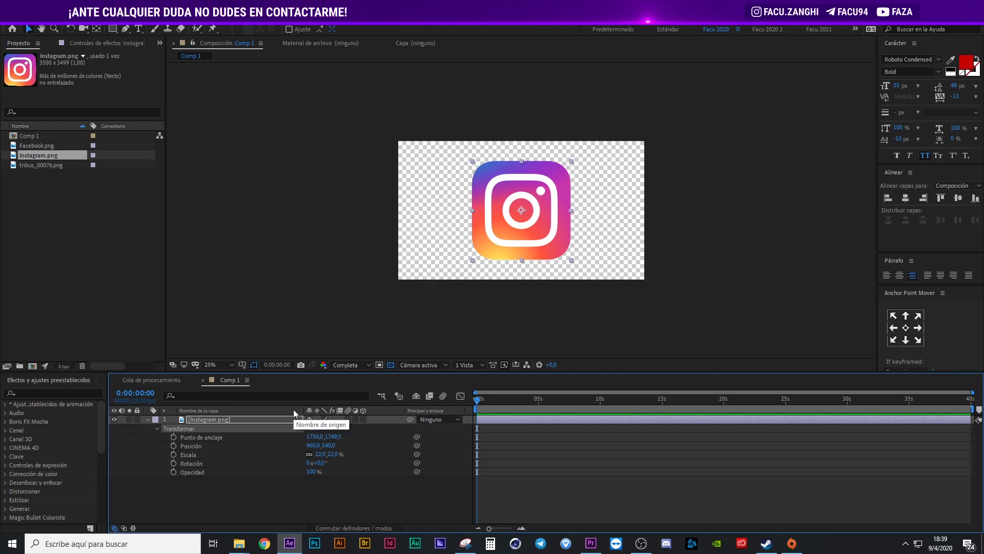
Turn off the transparency grid and set the viewer magnification to 50%
left_click(391, 365)
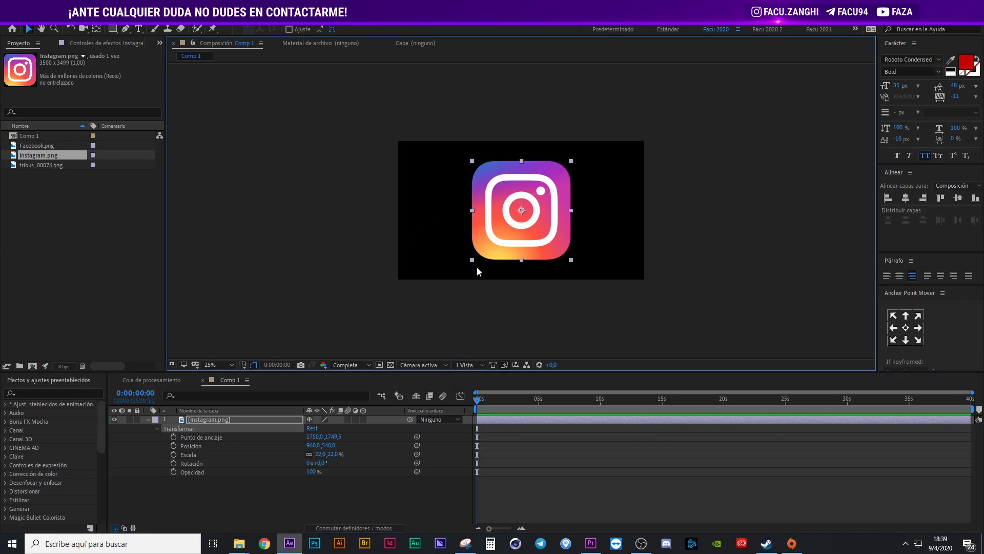
left_click(231, 364)
left_click(226, 180)
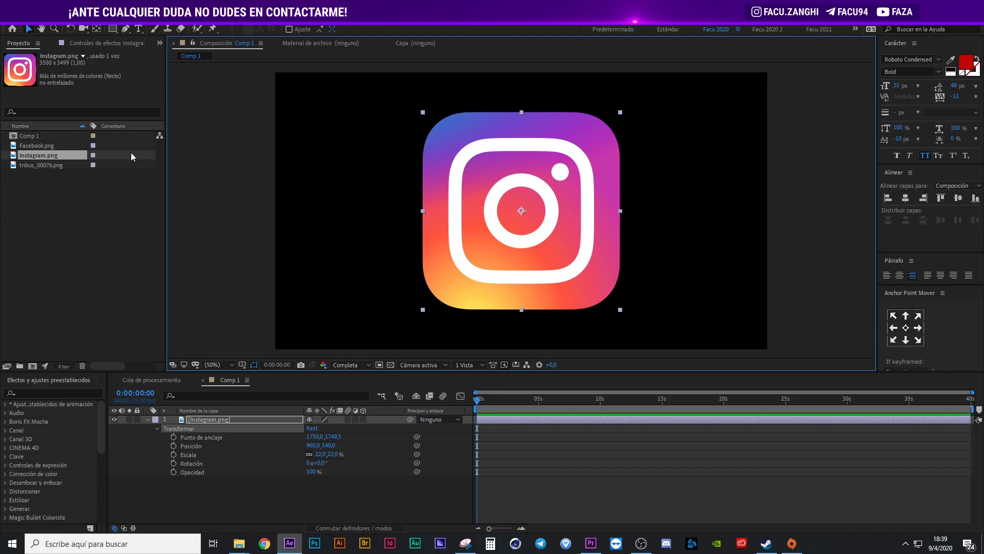
Move the Instagram anchor point to the logo's upper-left corner, test a rotation, and undo it
key("y")
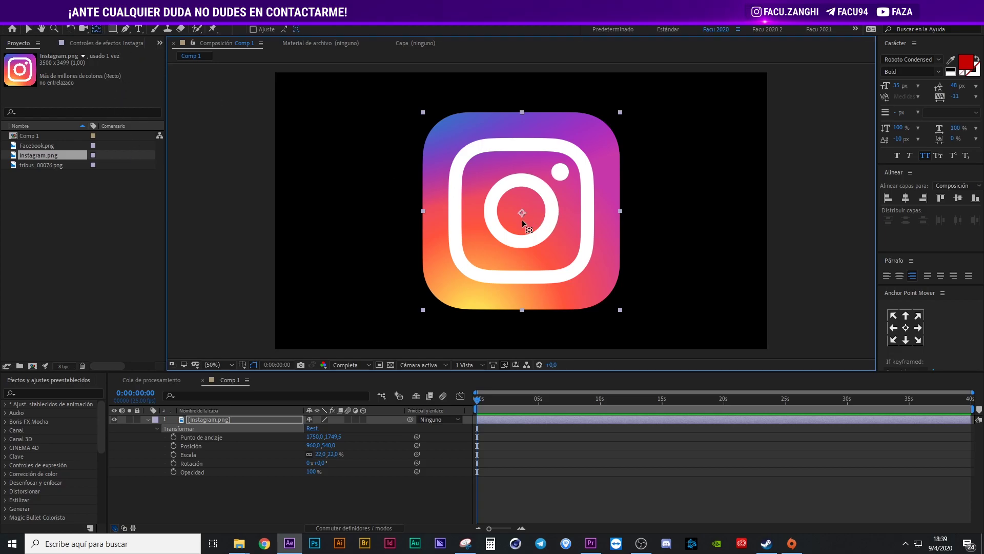
left_click_drag(522, 221, 507, 236)
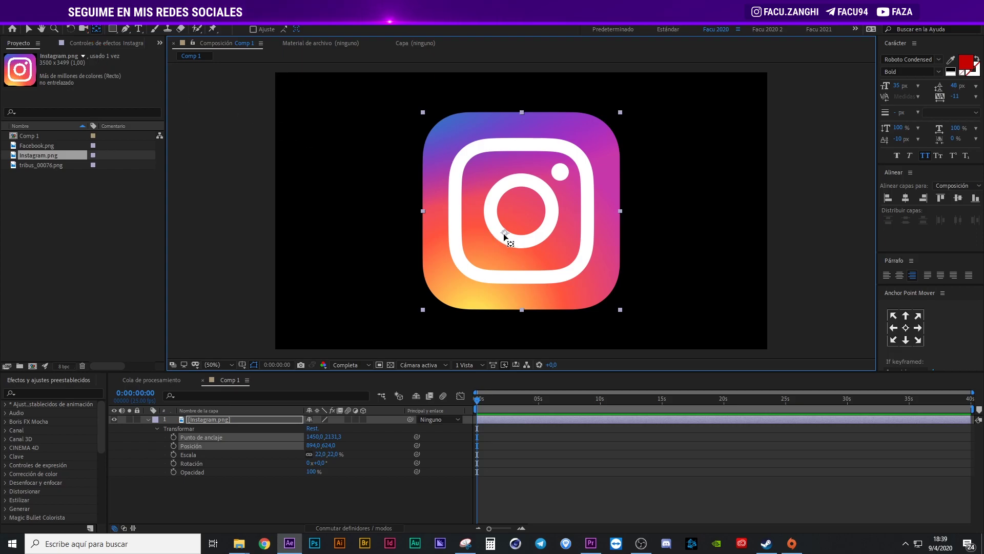
left_click_drag(505, 233, 522, 217)
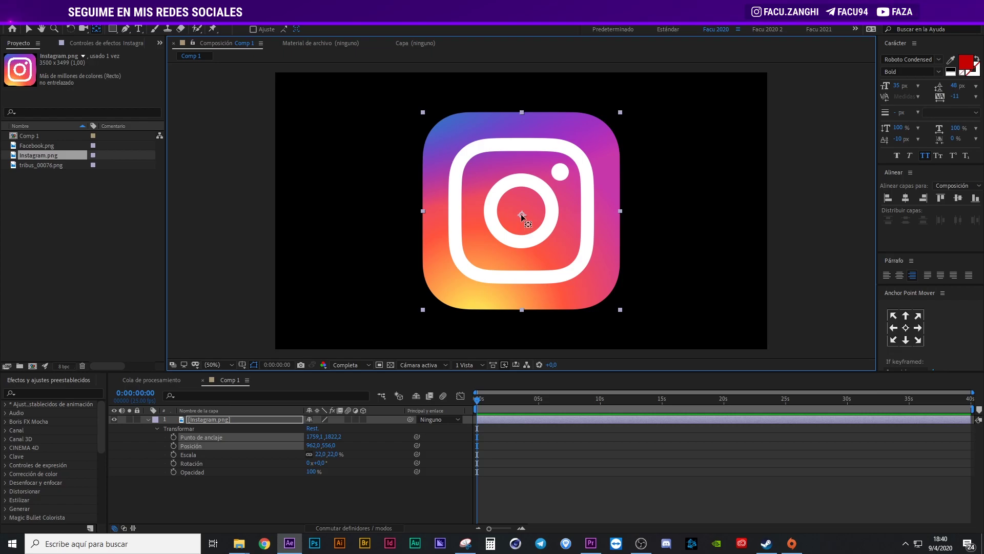
mouse_move(522, 214)
left_mouse_down()
mouse_move(434, 123)
mouse_move(438, 130)
left_mouse_up()
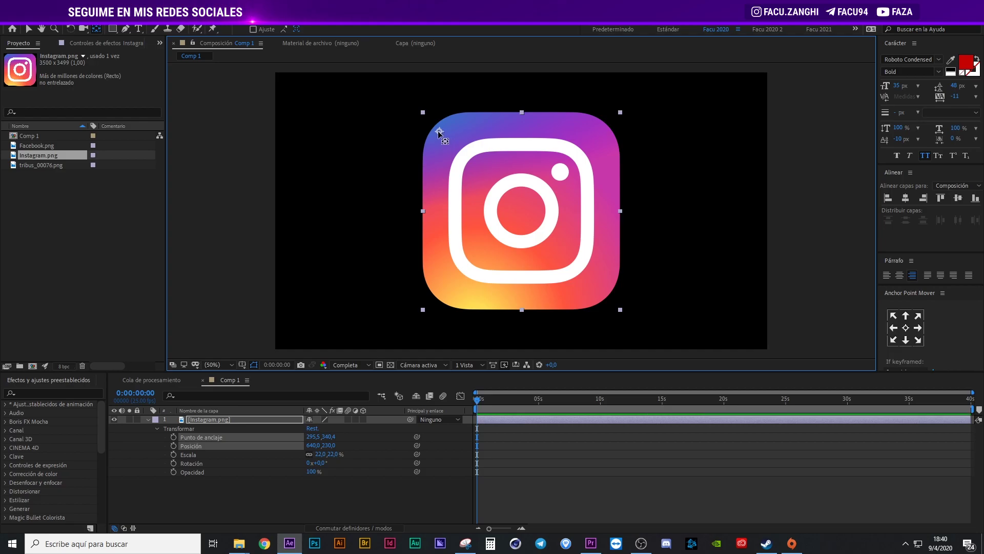
left_click_drag(439, 132, 439, 135)
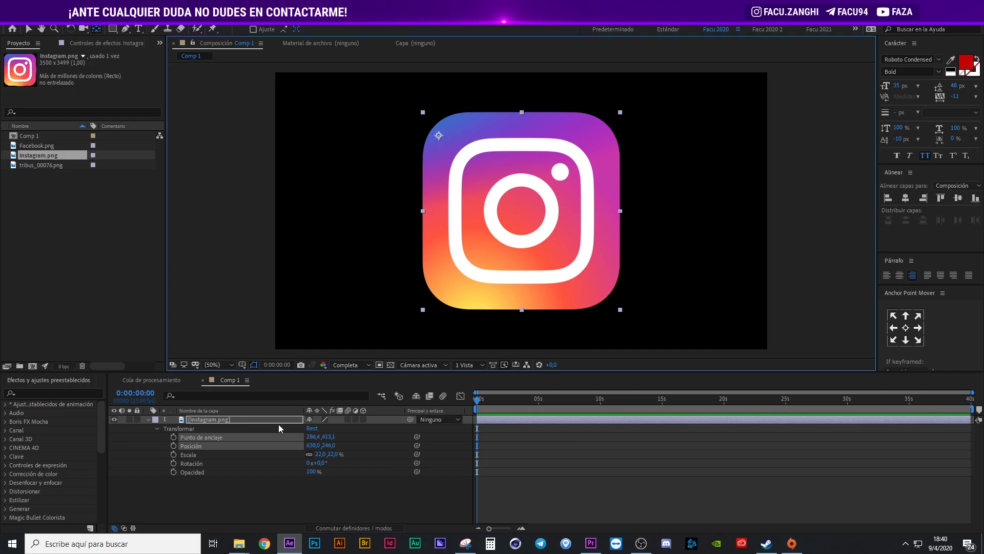
mouse_move(320, 463)
left_mouse_down()
mouse_move(275, 437)
mouse_move(311, 438)
left_mouse_up()
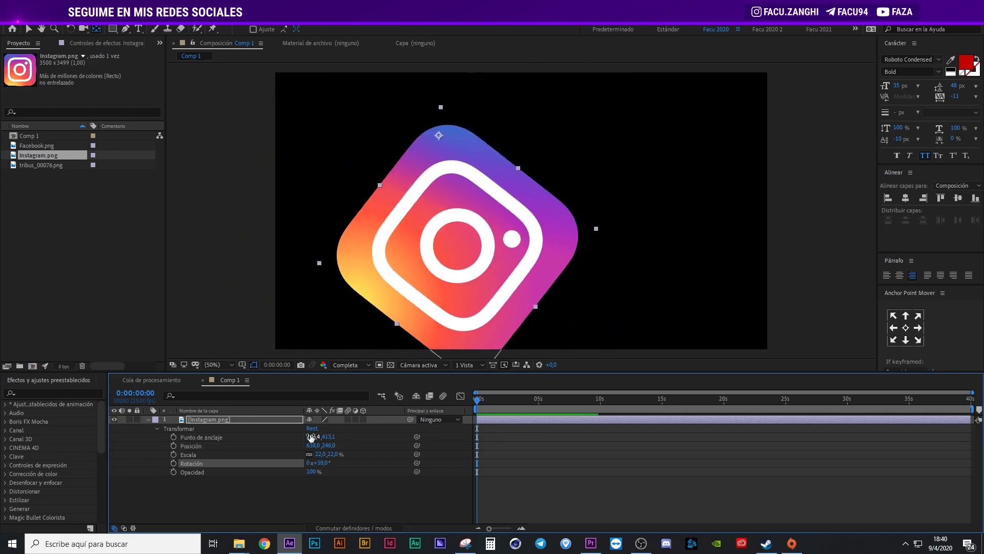
key("ctrl+z")
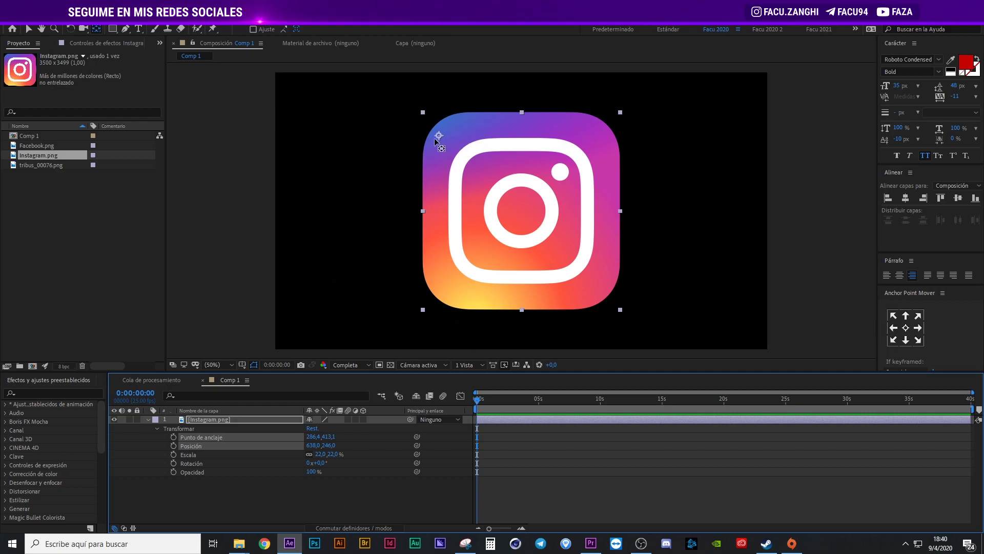
Place the pivot inside the logo's inner circle, test spinning, and return rotation to 0°
left_click_drag(438, 135, 508, 253)
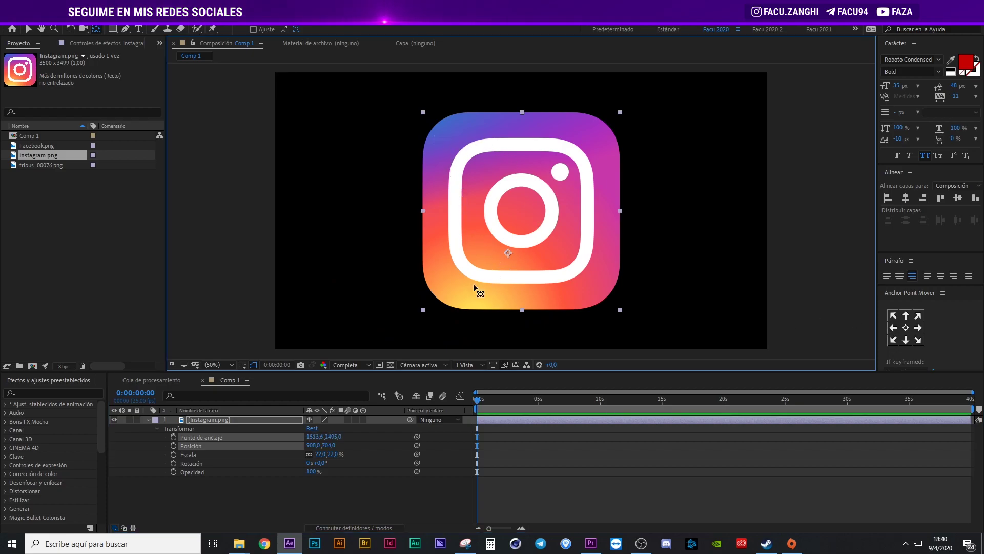
mouse_move(322, 463)
left_mouse_down()
mouse_move(345, 461)
mouse_move(309, 451)
mouse_move(326, 448)
mouse_move(300, 437)
left_mouse_up()
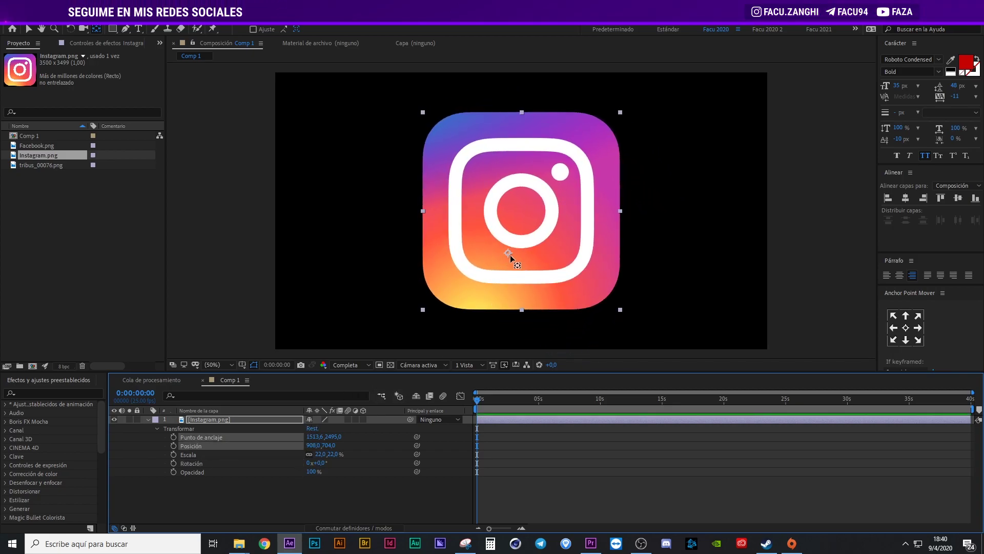
left_click_drag(509, 253, 516, 214)
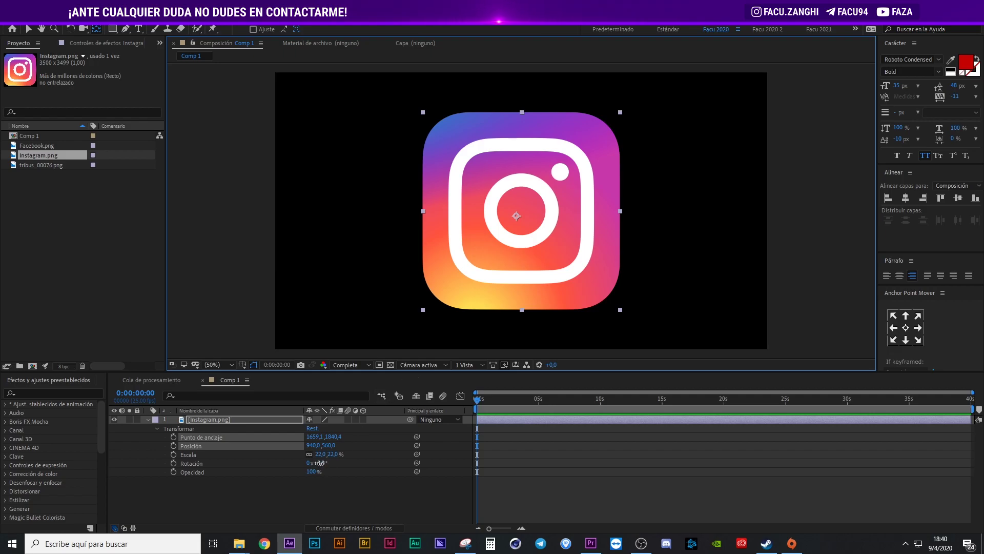
mouse_move(318, 463)
left_mouse_down()
mouse_move(434, 444)
mouse_move(434, 426)
left_mouse_up()
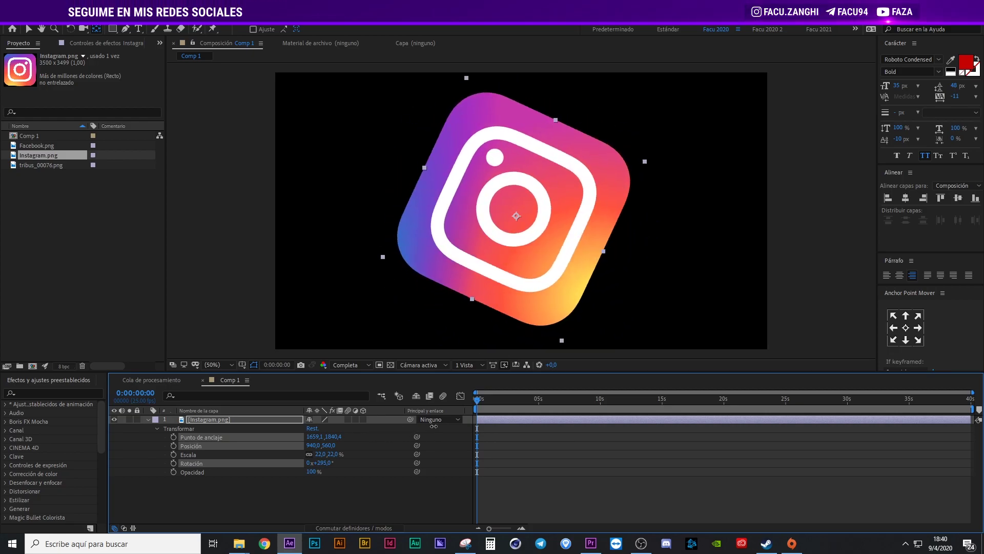
mouse_move(434, 426)
left_mouse_down()
mouse_move(374, 423)
mouse_move(425, 420)
left_mouse_up()
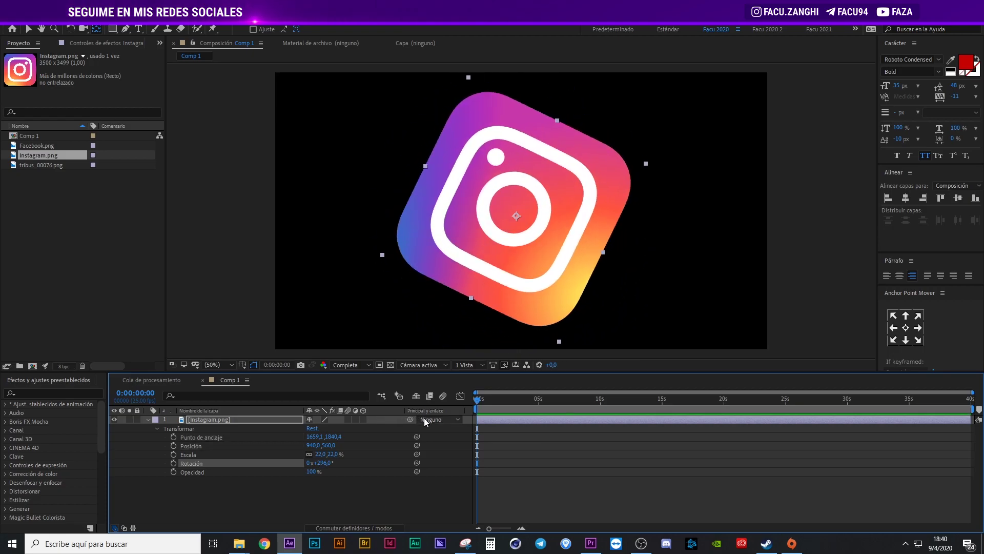
key("ctrl+z")
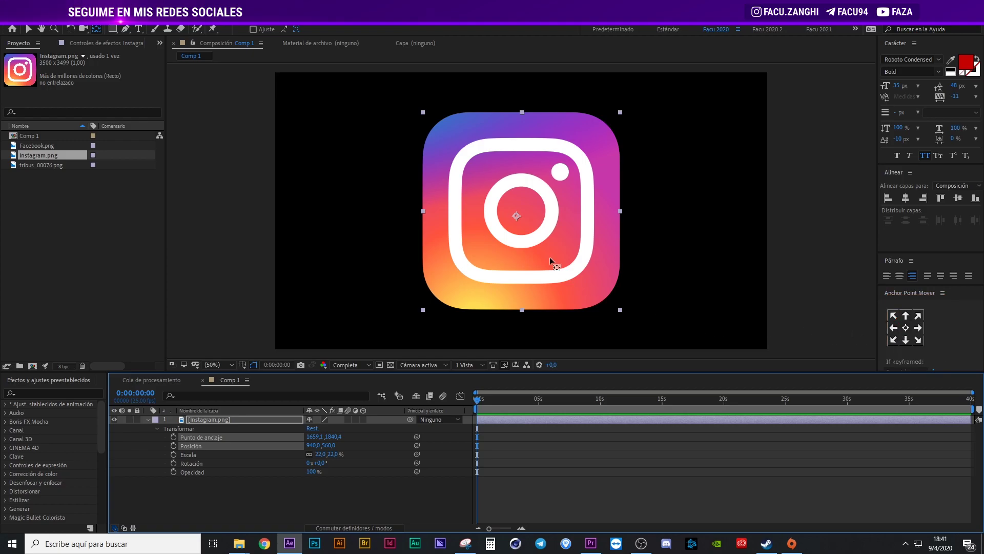
Reposition the Instagram anchor point to its top-right corner (3500,0) without moving the logo
left_click_drag(516, 216, 516, 223)
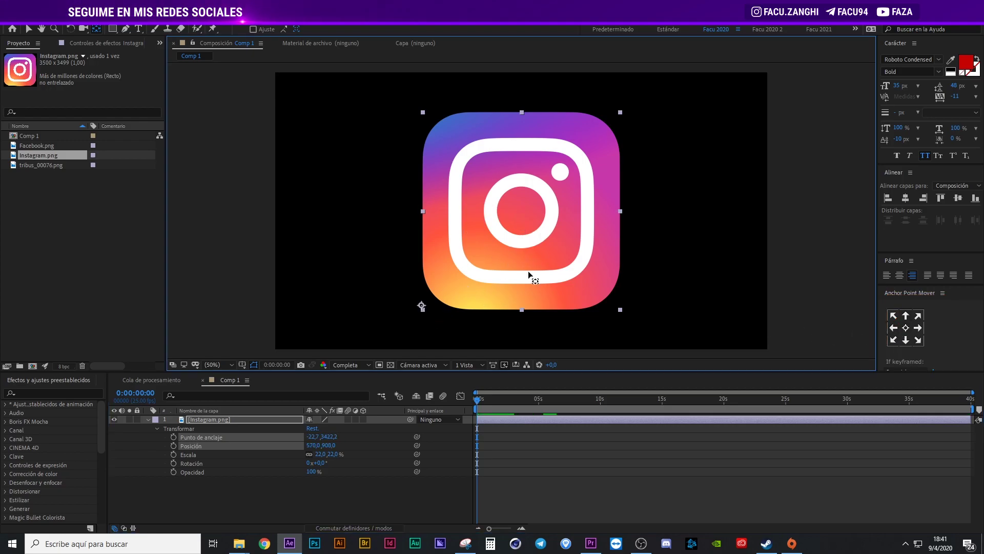
left_click_drag(530, 279, 569, 282)
left_click(906, 327)
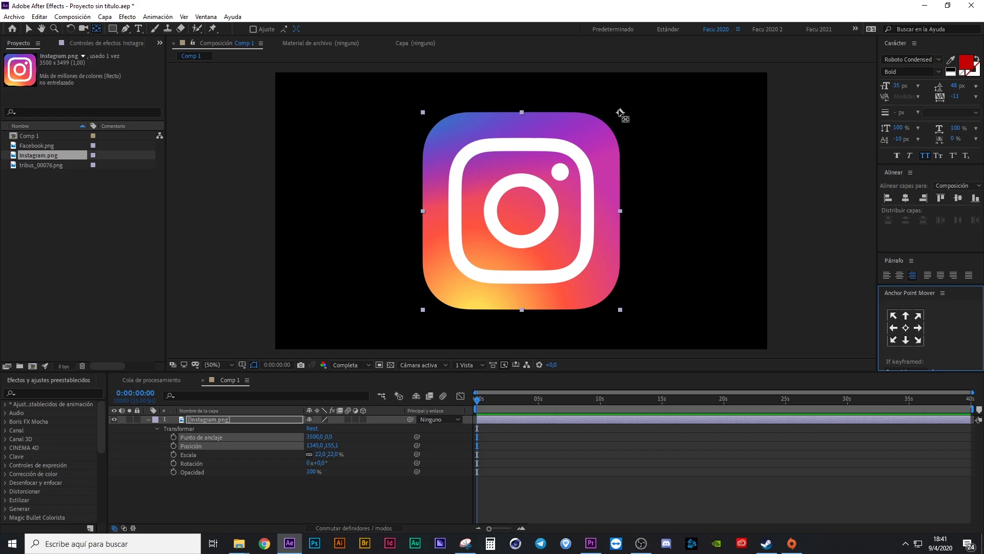
Pull the anchor point off the top-right corner and snap it to the layer centre
left_click_drag(621, 112, 599, 141)
left_click_drag(516, 156, 511, 172)
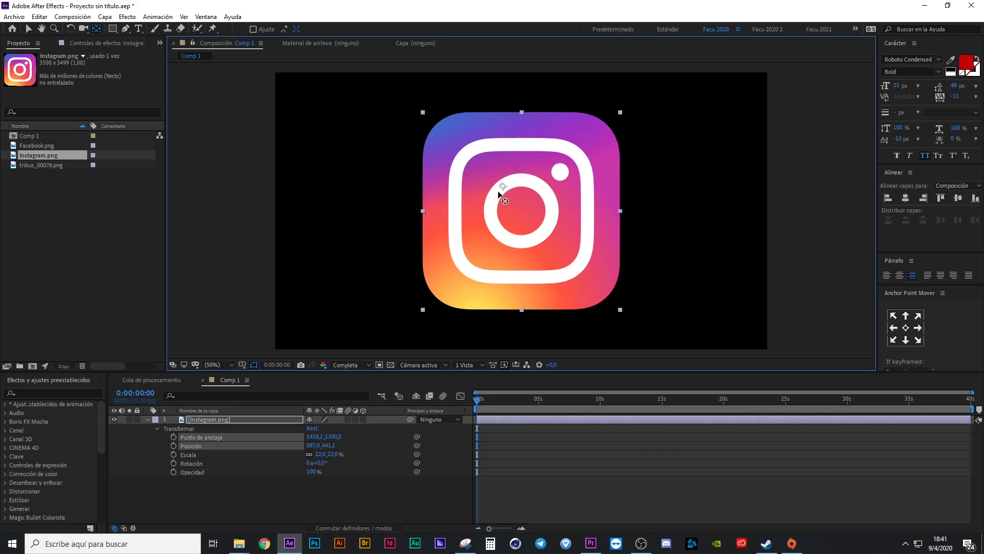
left_click_drag(487, 234, 500, 221)
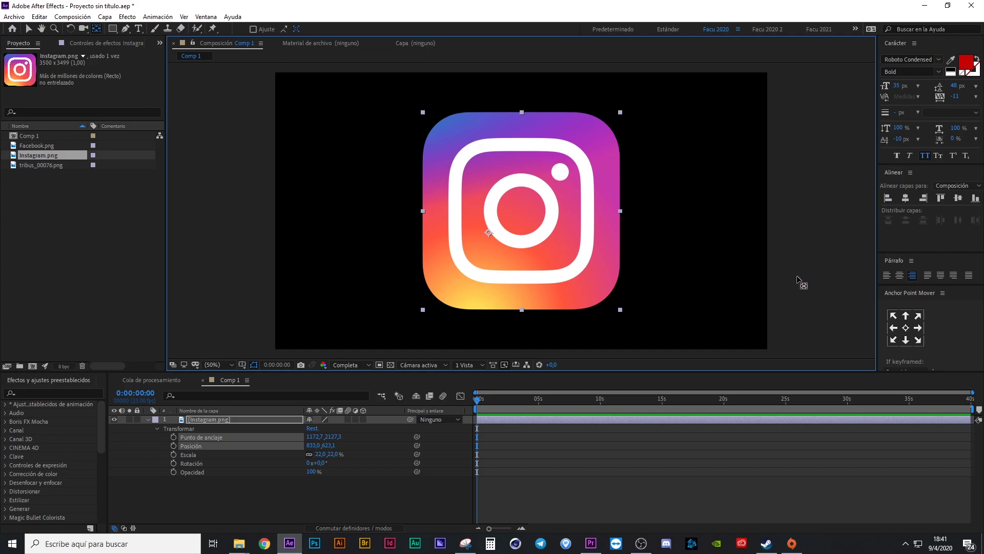
left_click(908, 331)
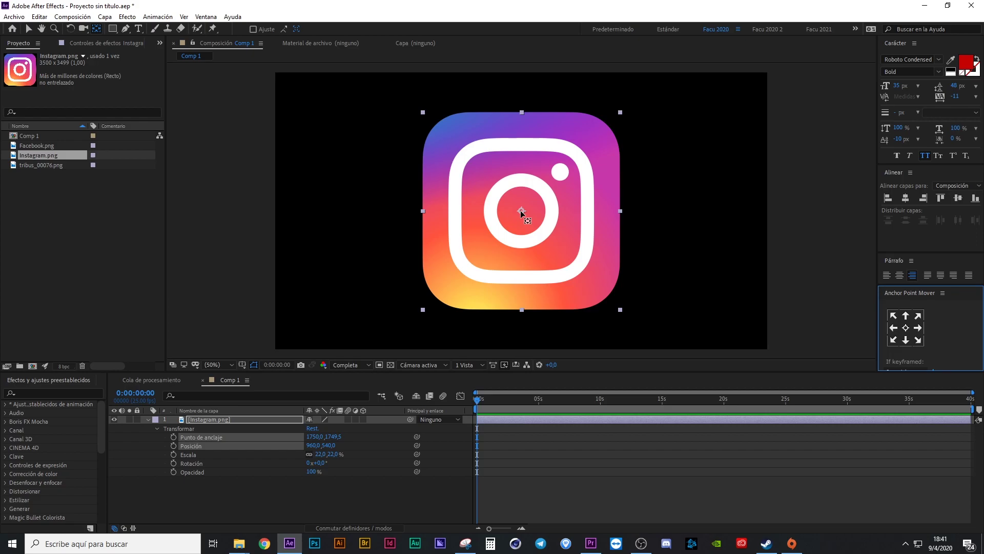
Drag the anchor point to the bottom edge, left-edge middle, top-right and bottom-right corners
mouse_move(521, 211)
left_mouse_down()
mouse_move(466, 281)
mouse_move(522, 310)
left_mouse_up()
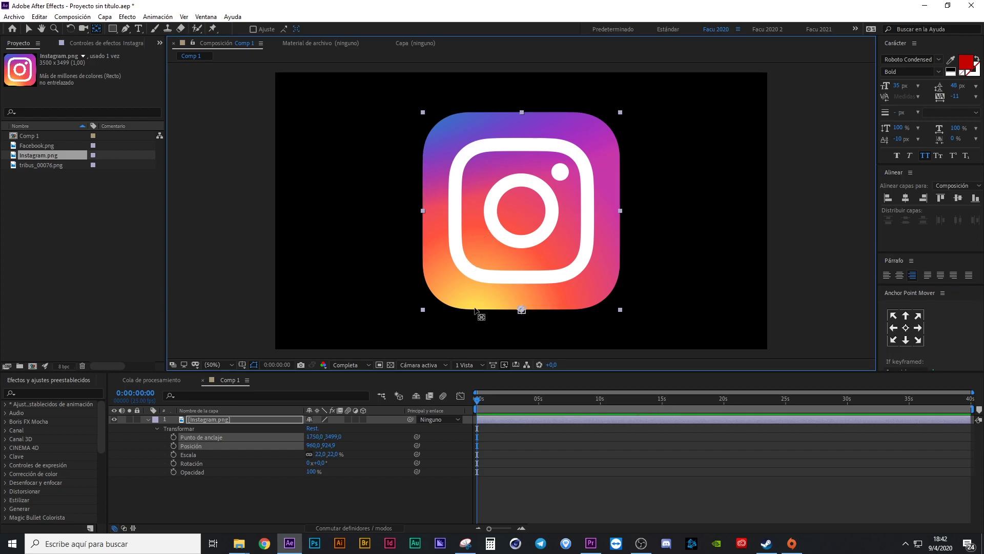
left_click_drag(426, 312, 425, 115)
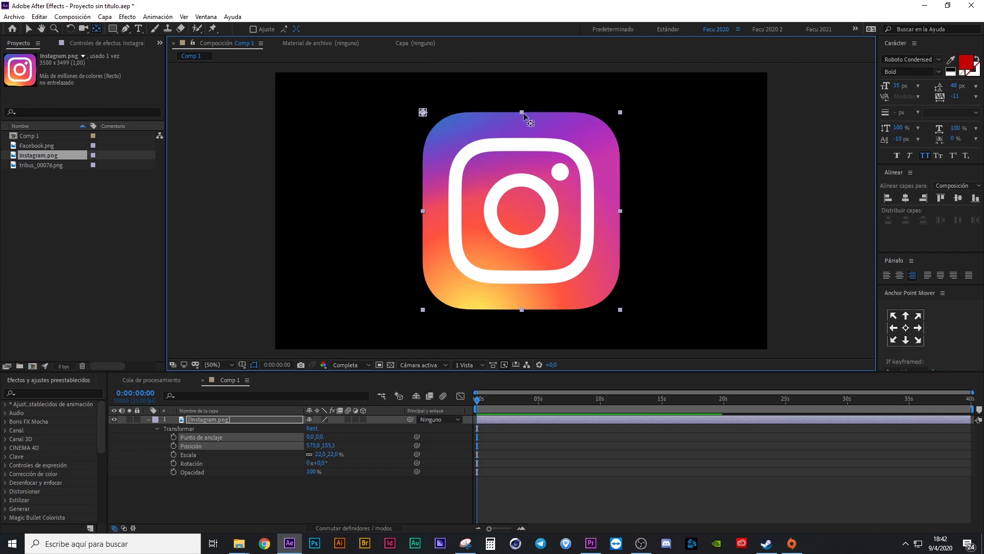
left_click_drag(545, 120, 621, 113)
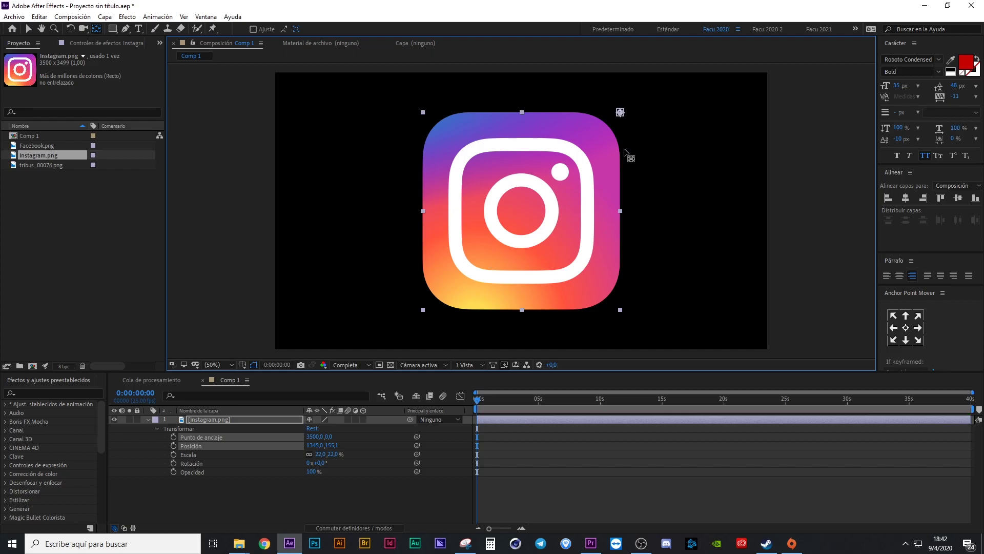
mouse_move(627, 153)
left_mouse_down()
mouse_move(621, 310)
mouse_move(522, 310)
mouse_move(523, 219)
left_mouse_up()
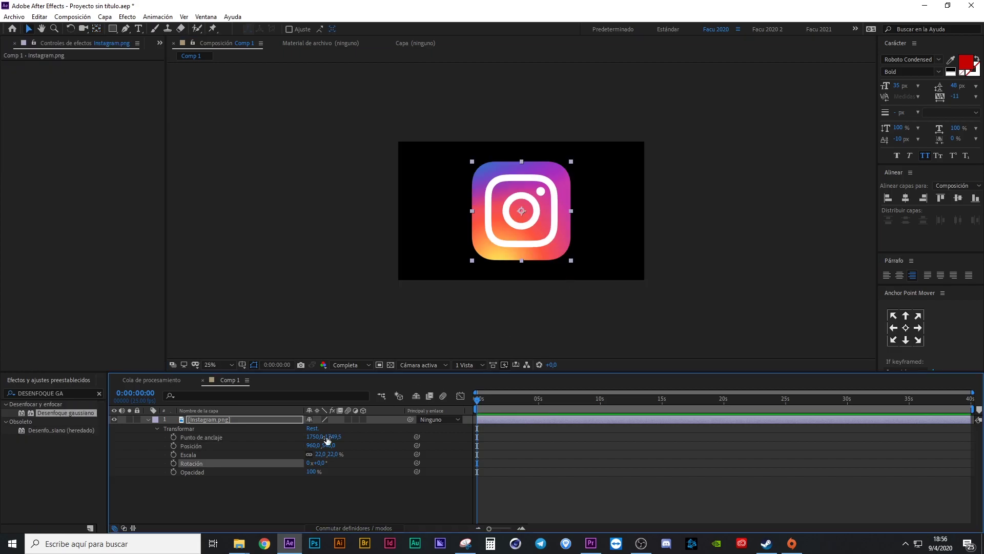
Keyframe the Instagram logo's Position sliding right, starting around 4 seconds
left_click(239, 494)
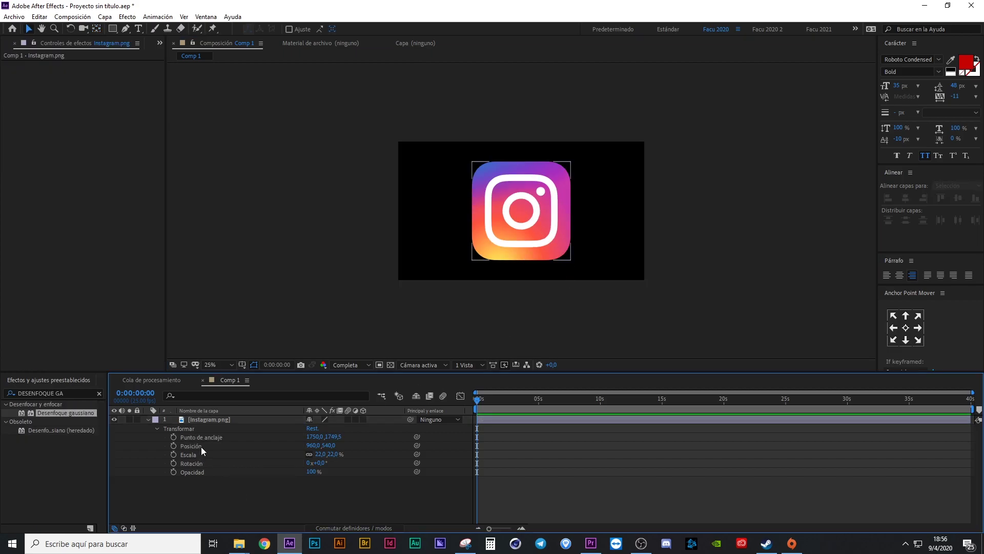
left_click(201, 446)
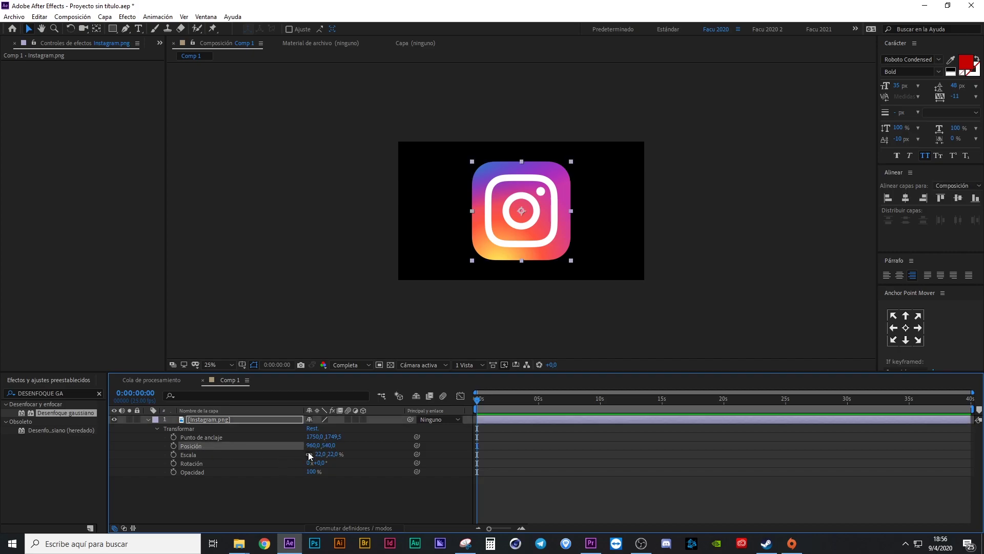
mouse_move(313, 448)
left_mouse_down()
mouse_move(535, 449)
mouse_move(160, 464)
left_mouse_up()
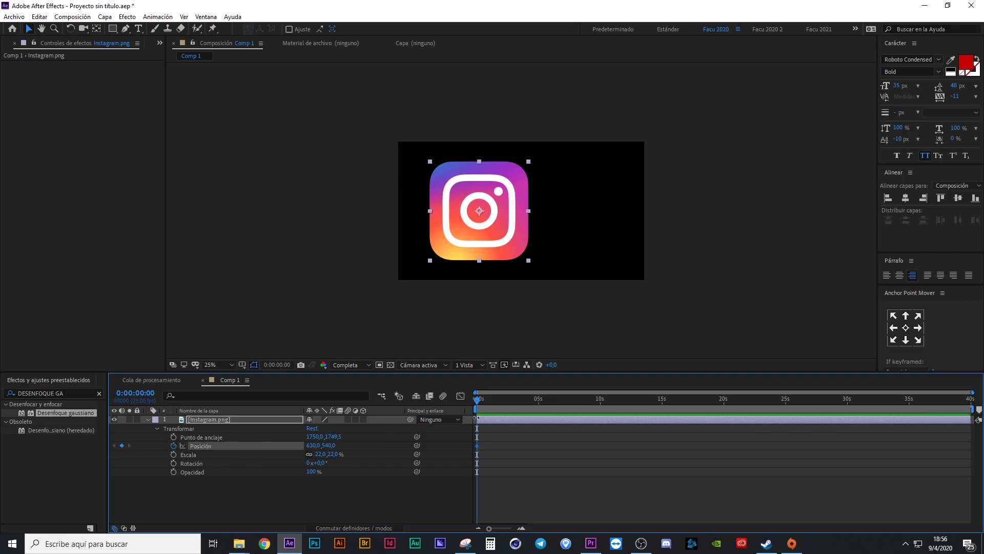
left_click_drag(484, 404, 534, 405)
left_click_drag(476, 446, 533, 446)
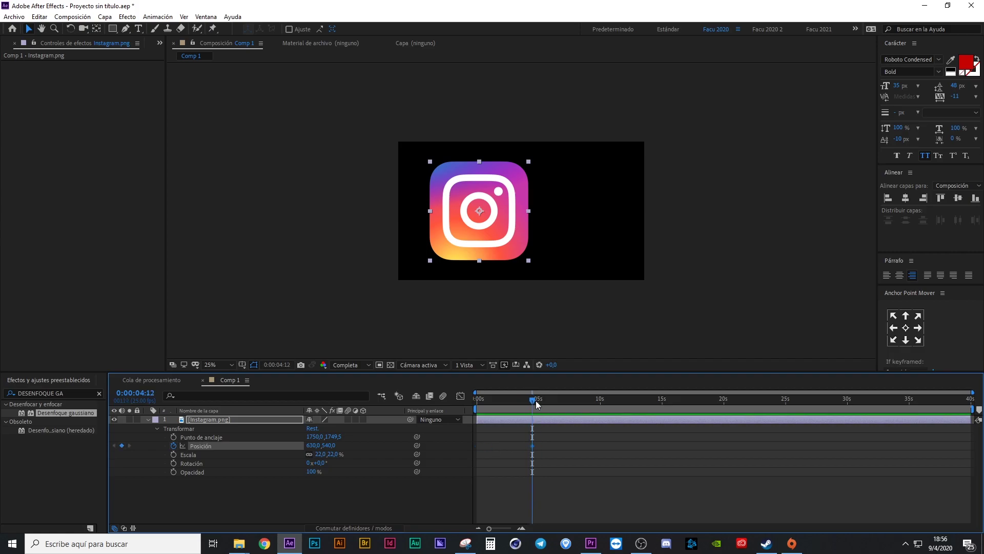
left_click_drag(536, 401, 597, 408)
key("space")
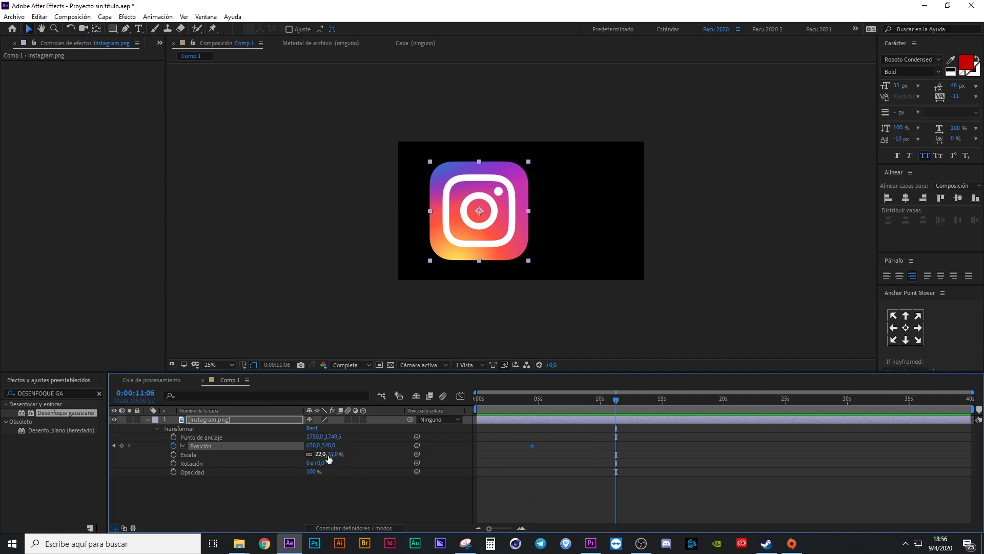
left_click_drag(316, 449, 598, 426)
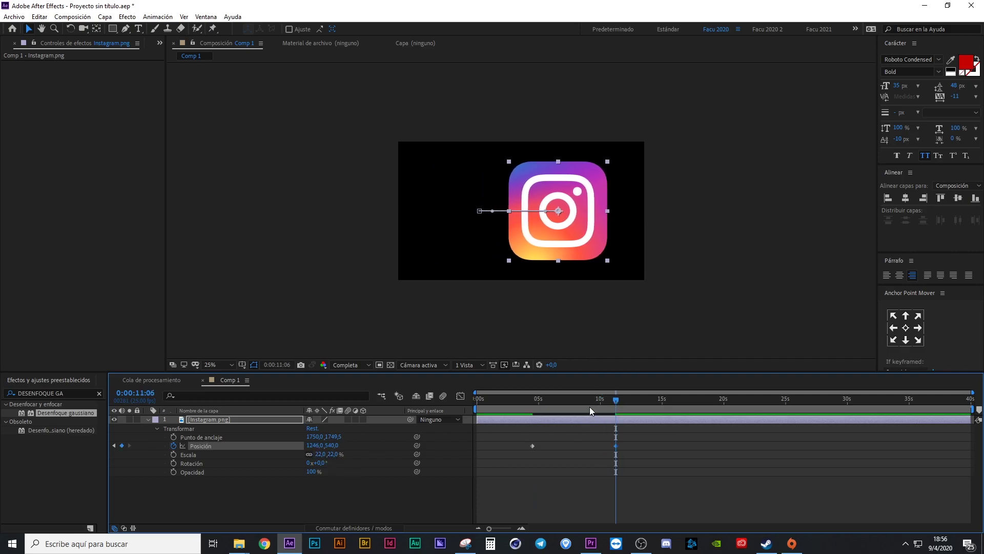
Add a middle Position keyframe lowering the logo, preview the slide, then delete all Position keyframes
left_click(534, 408)
key("Page_Down")
key("Page_Down")
key("Page_Down")
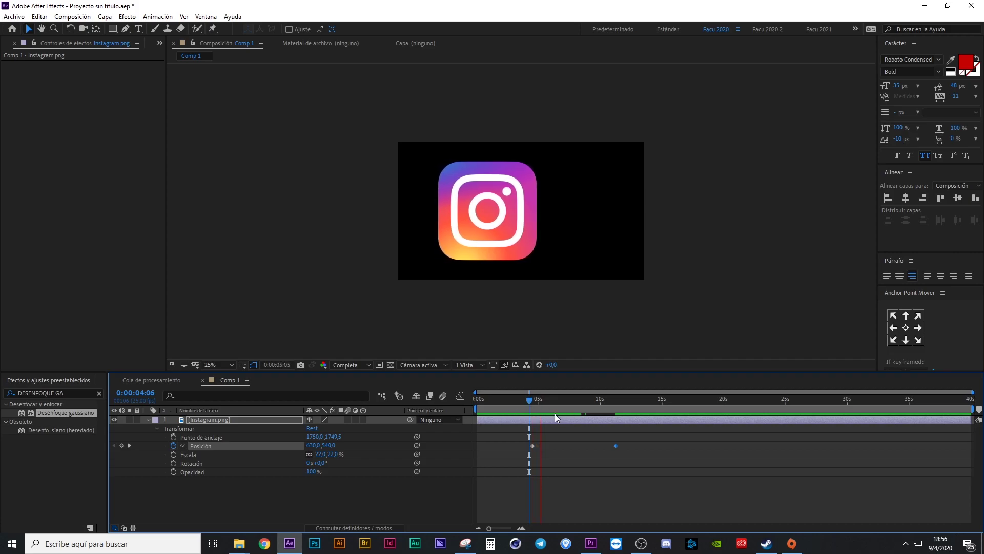
left_click_drag(556, 402, 572, 400)
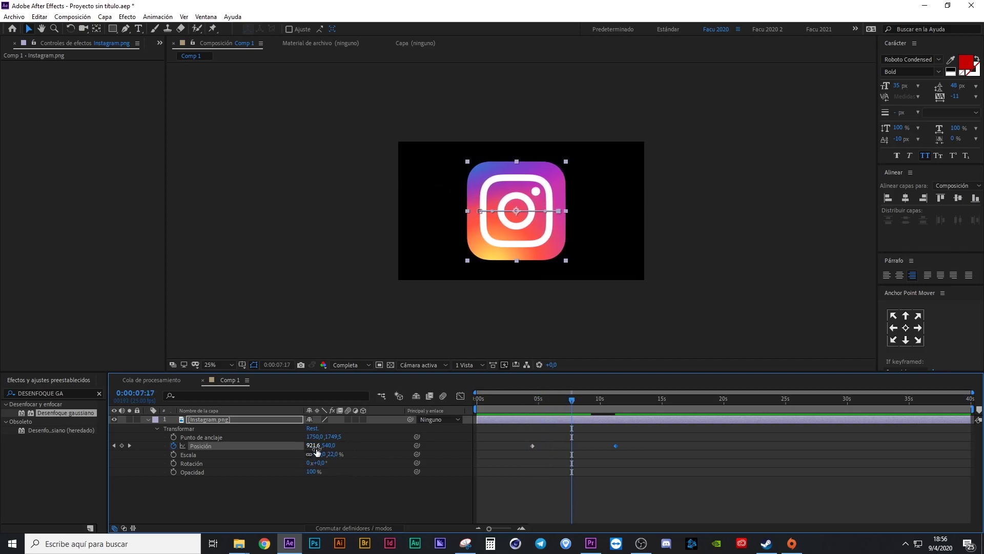
left_click_drag(333, 447, 235, 429)
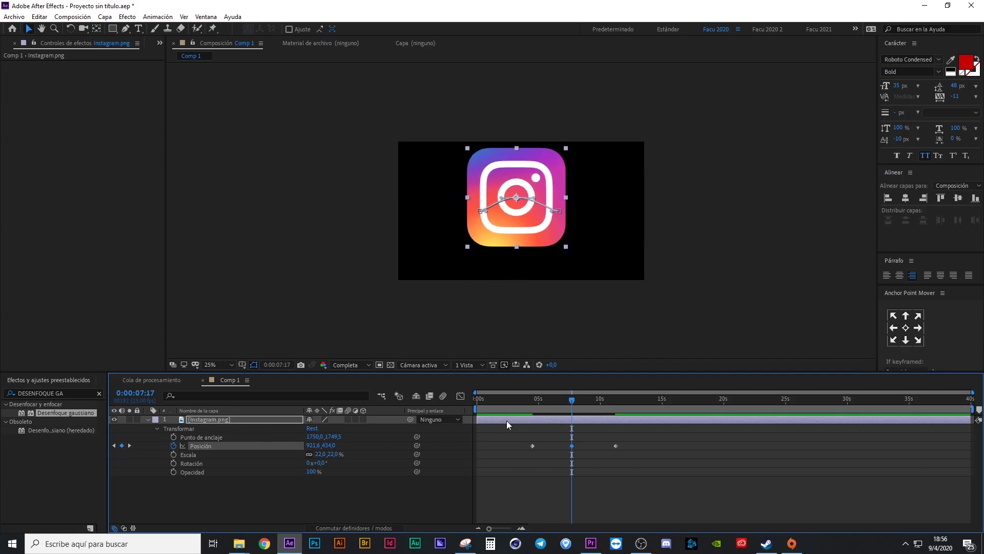
left_click_drag(543, 408, 531, 410)
key("space")
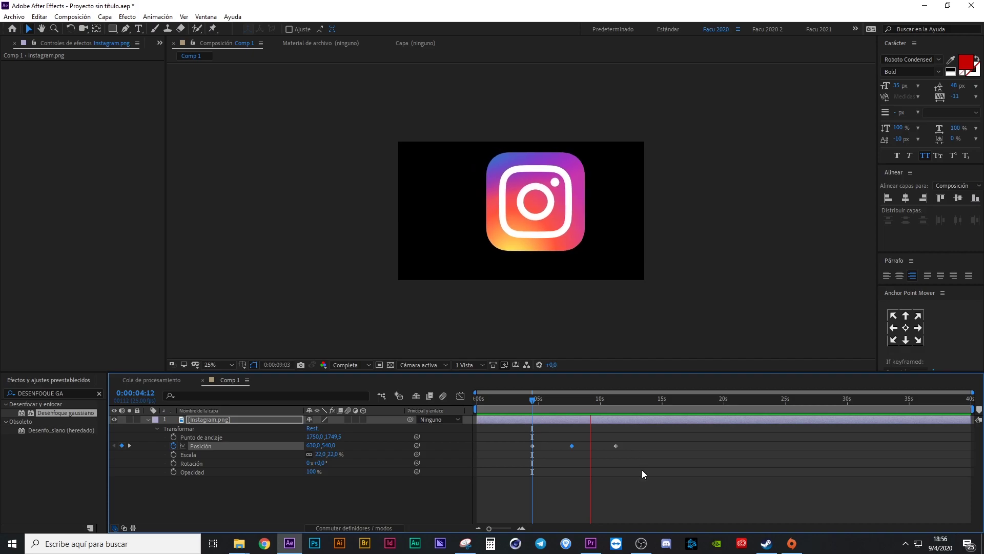
left_click(615, 405)
left_click_drag(632, 434, 513, 462)
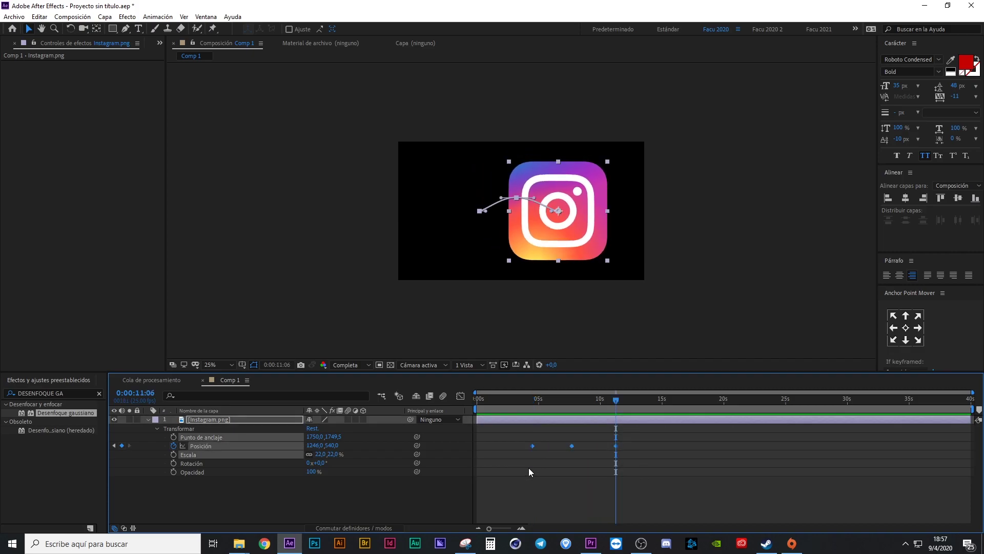
key("Delete")
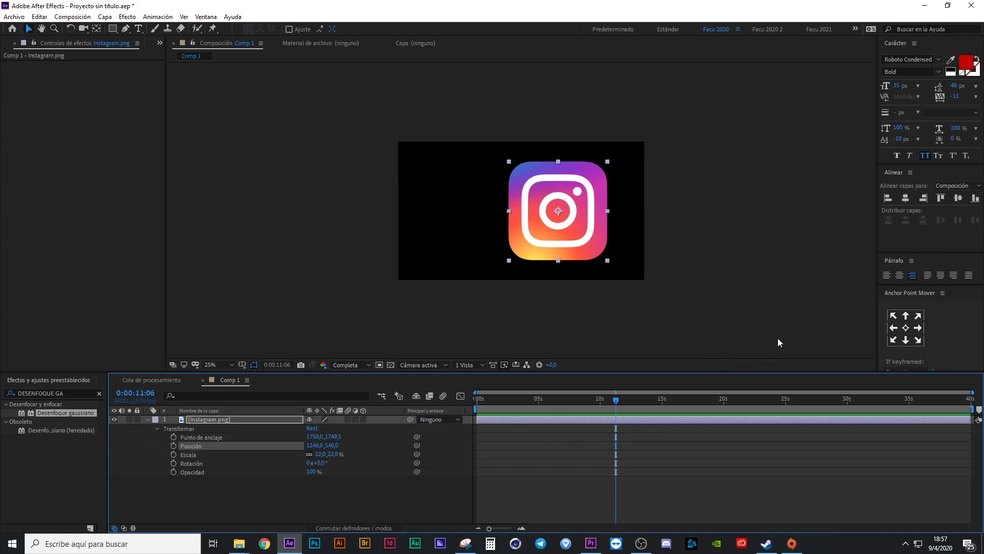
Centre the logo horizontally and move its starting Scale keyframe to 0:00:00:19
left_click(905, 198)
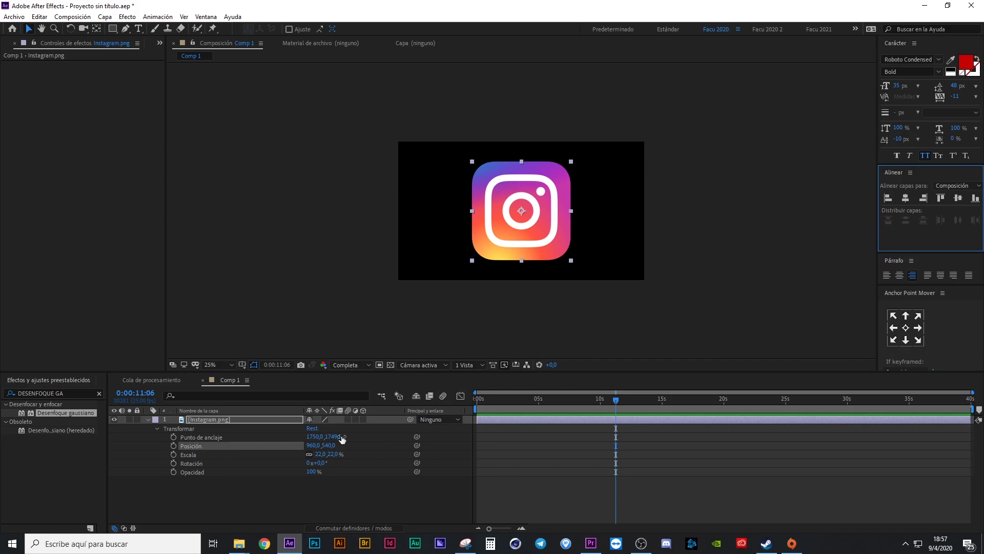
left_click(214, 479)
left_click(185, 455)
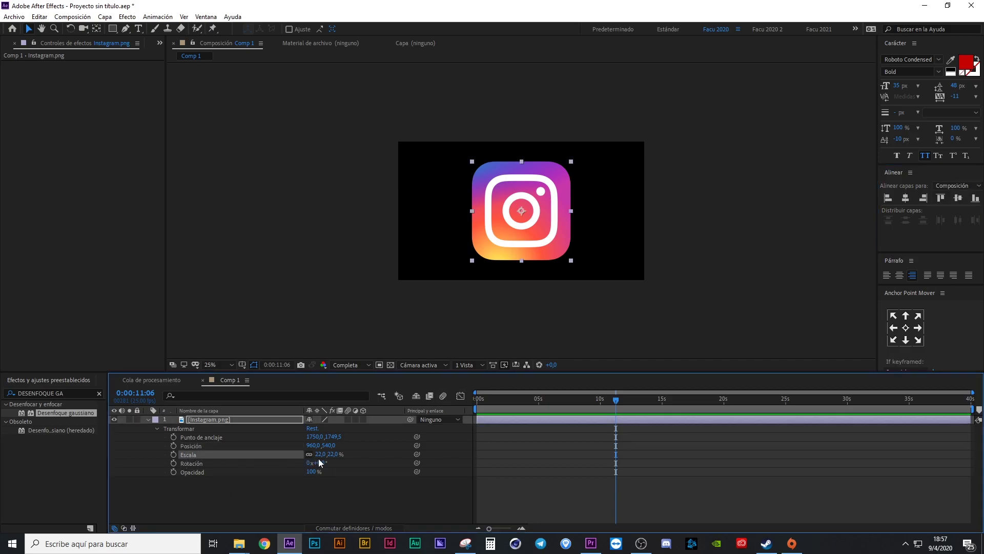
left_click_drag(576, 401, 476, 400)
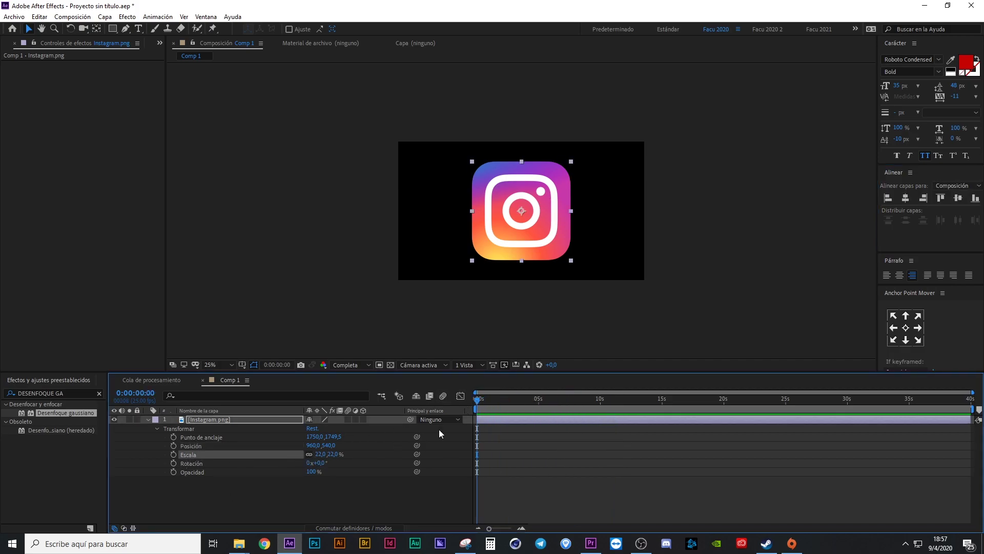
left_click(246, 478)
left_click(186, 456)
left_click(478, 455)
left_click_drag(477, 455, 486, 455)
mouse_move(478, 401)
left_mouse_down()
mouse_move(486, 404)
mouse_move(477, 404)
left_mouse_up()
Set the Scale value to 0 and preview the logo growing in to 22%
left_click(318, 454)
type("0")
key("Return")
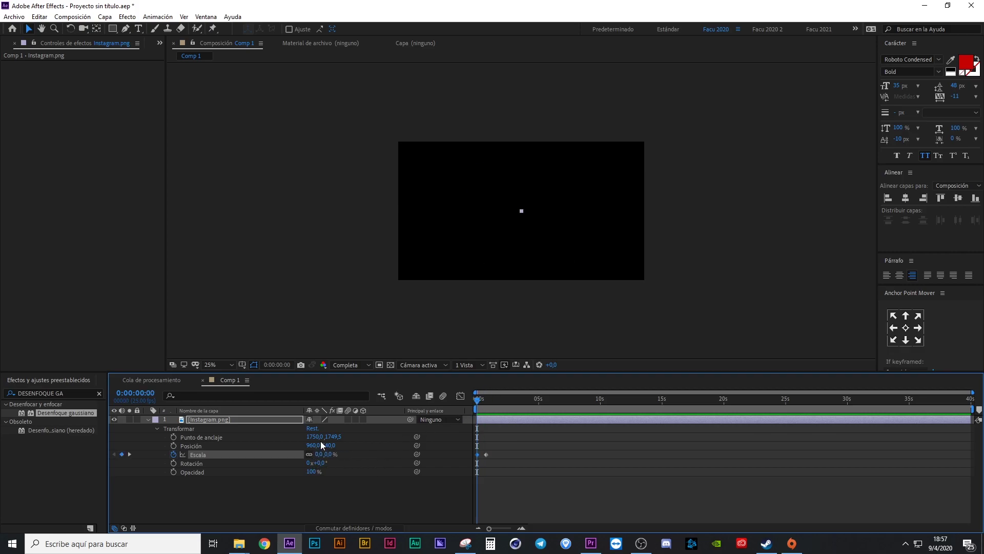
left_click(373, 506)
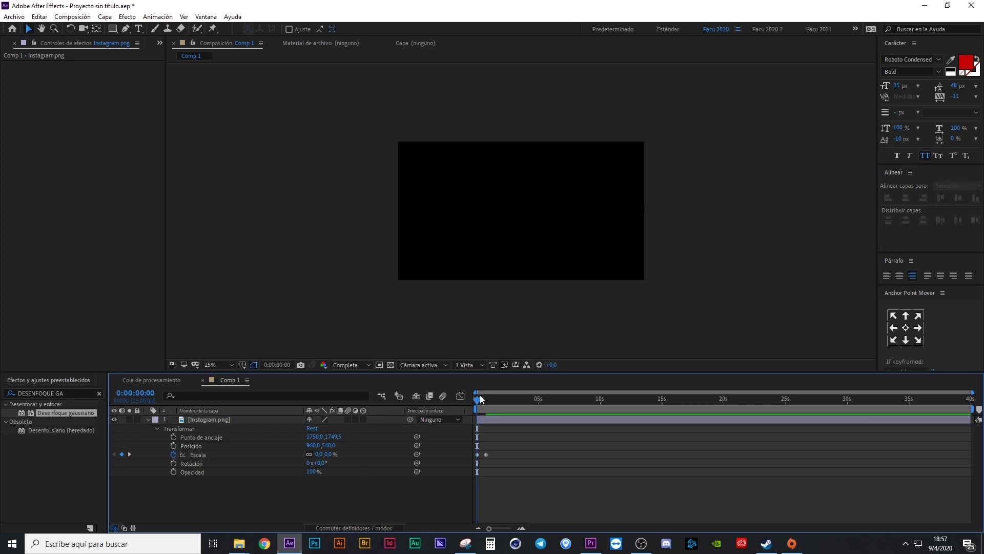
left_click_drag(481, 398, 487, 403)
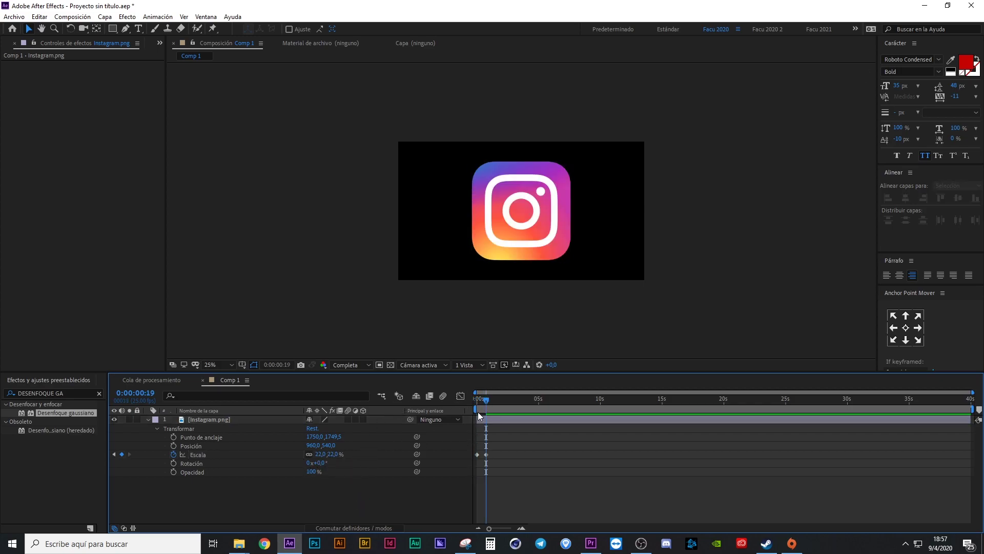
left_click(477, 399)
key("space")
Drag the second Scale keyframe earlier to quicken the grow-in, previewing the result
key("equal")
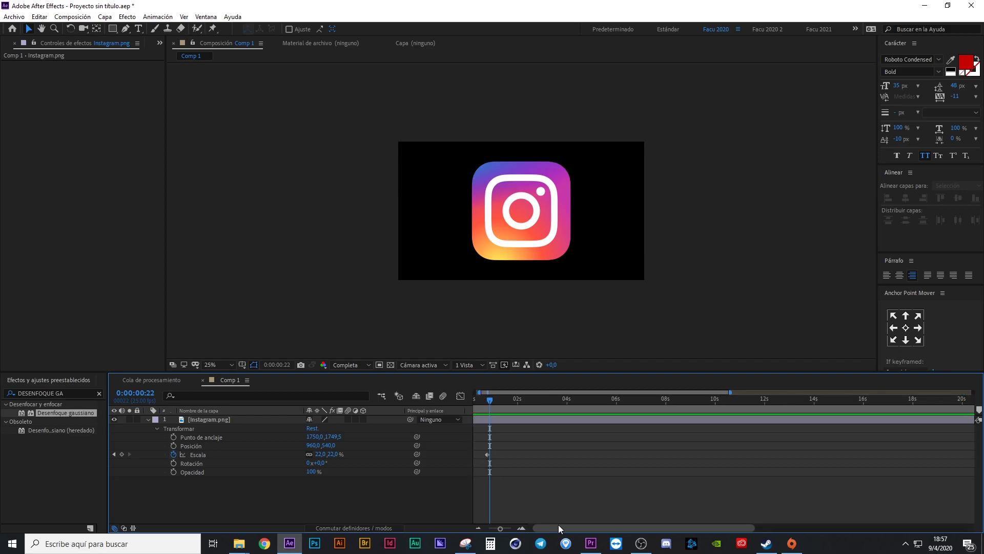
left_click_drag(558, 524, 534, 527)
left_click_drag(522, 451, 457, 465)
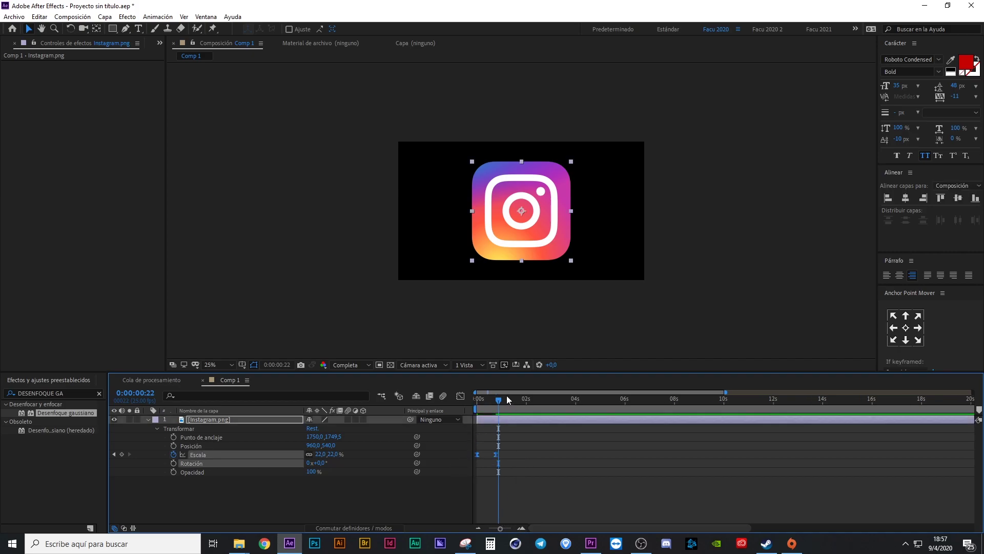
left_click(484, 408)
key("space")
left_click(522, 467)
left_click_drag(495, 454, 488, 455)
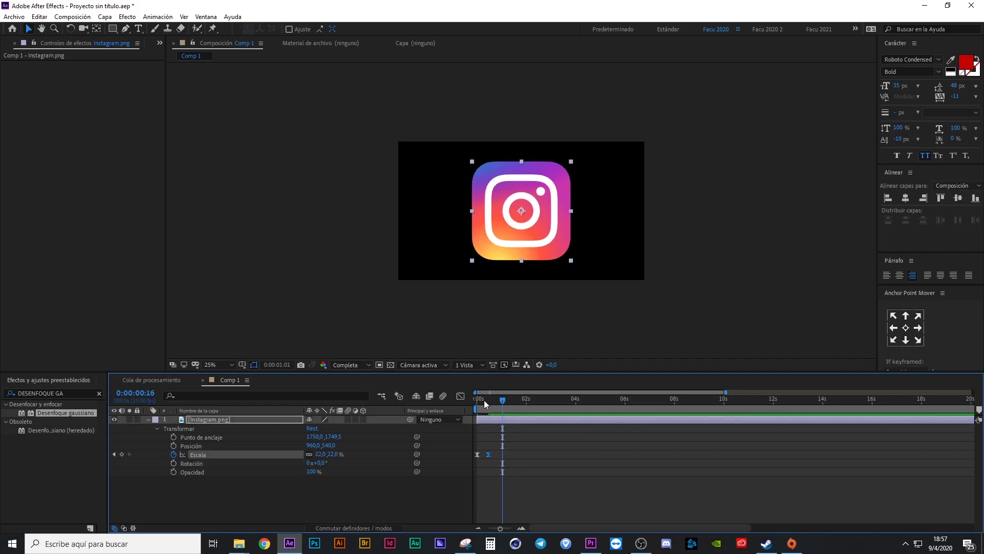
left_click(484, 400)
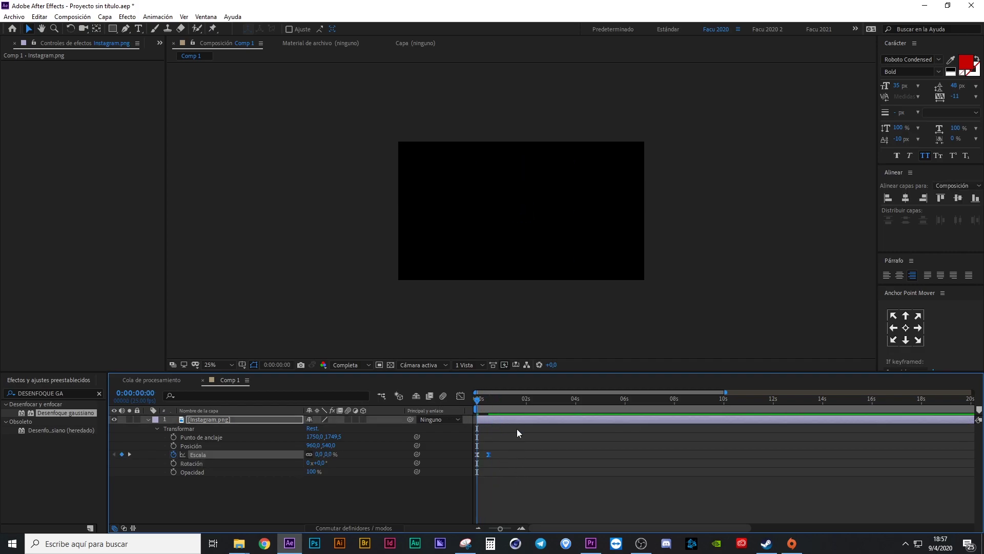
left_click(488, 403)
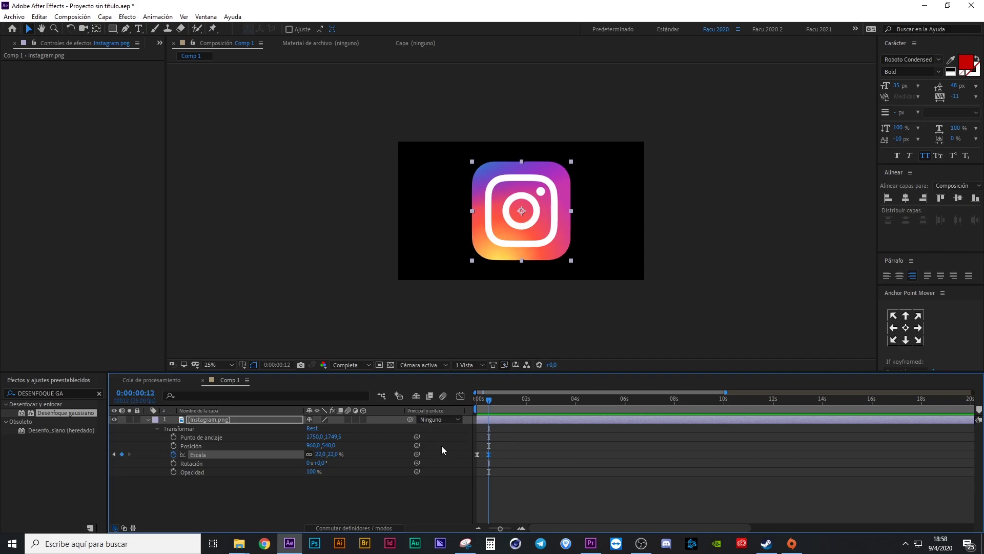
Delete the Scale keyframes, leaving the logo static at 22%
left_click_drag(477, 442, 450, 464)
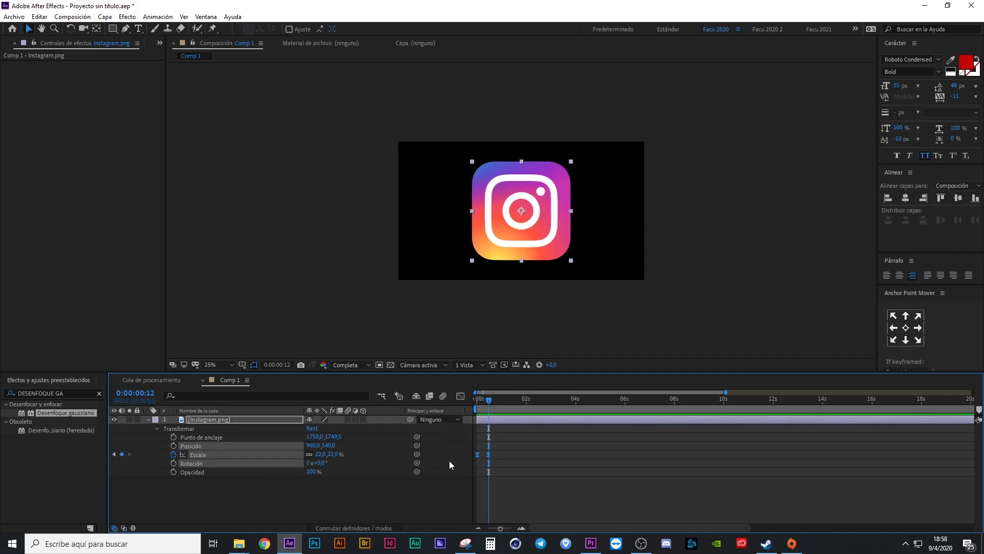
key("Delete")
left_click(207, 497)
left_click(202, 463)
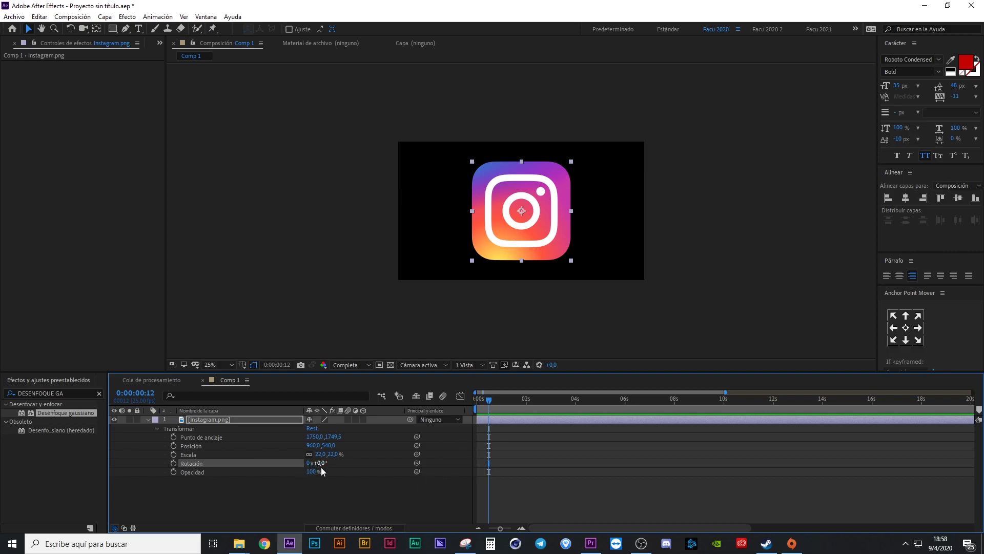
Test tilting the Instagram logo with Rotation, then undo back to 0°
left_click(336, 487)
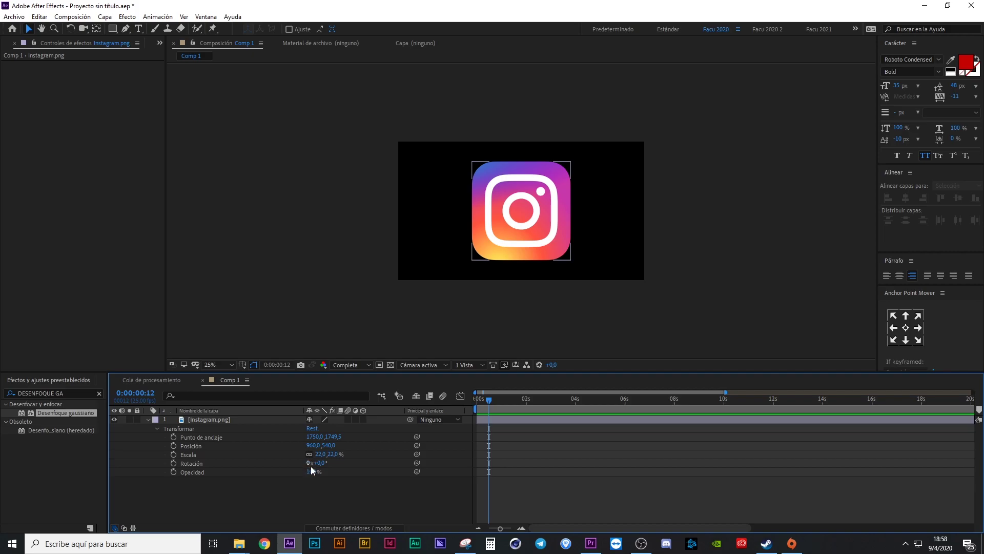
left_click_drag(319, 463, 734, 472)
key("ctrl+z")
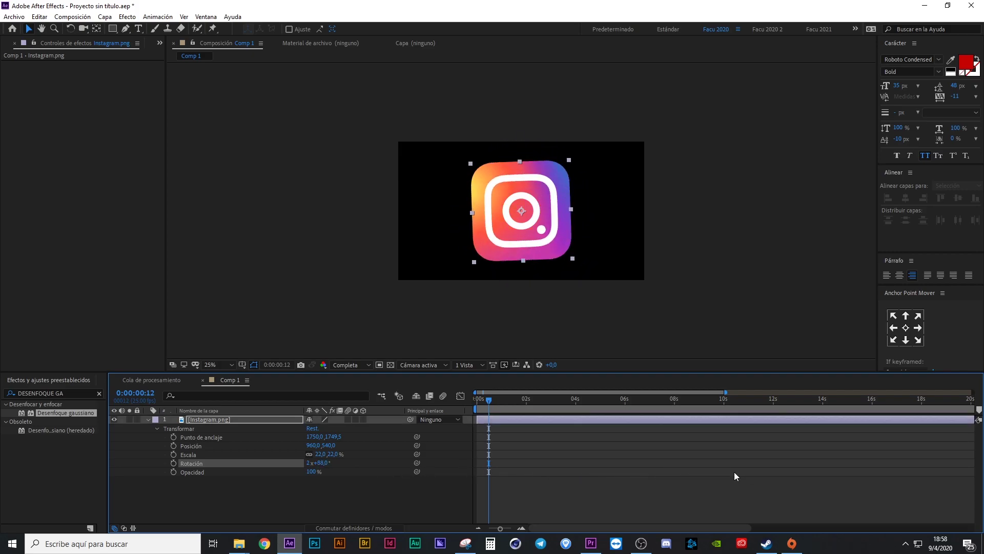
left_click(486, 404)
left_click_drag(486, 404, 476, 404)
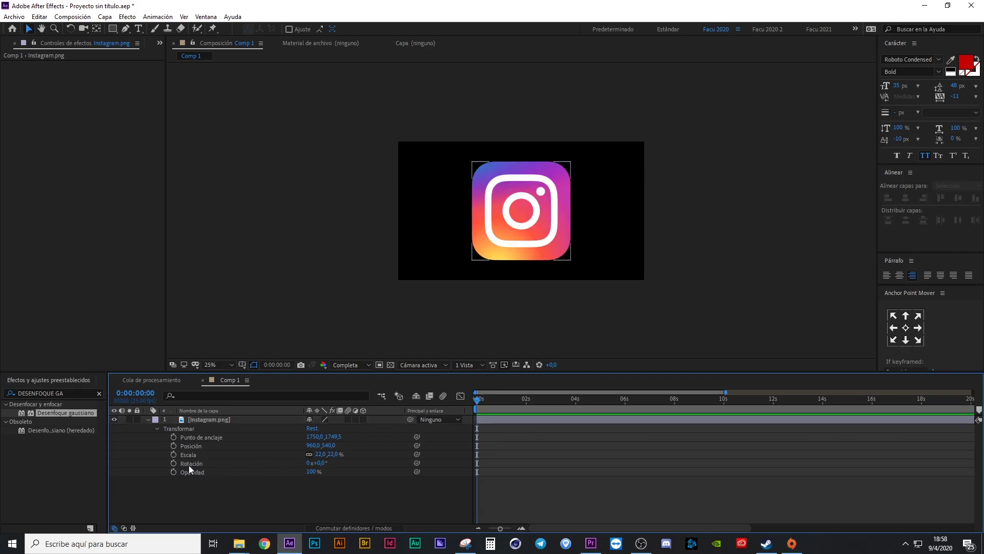
Keyframe Rotation from 0 at the start to 8 full turns near 10 seconds, and preview
left_click(174, 463)
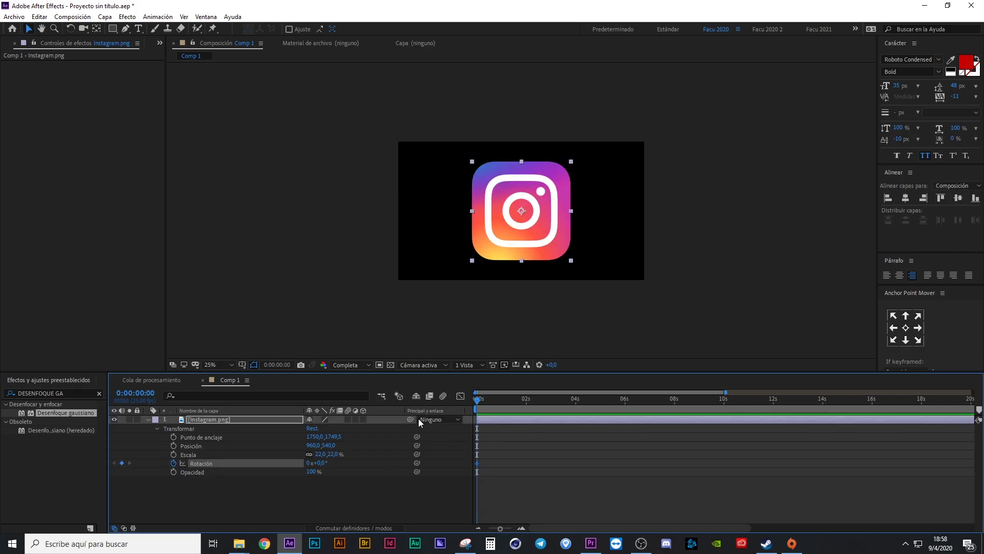
left_click_drag(485, 404, 721, 407)
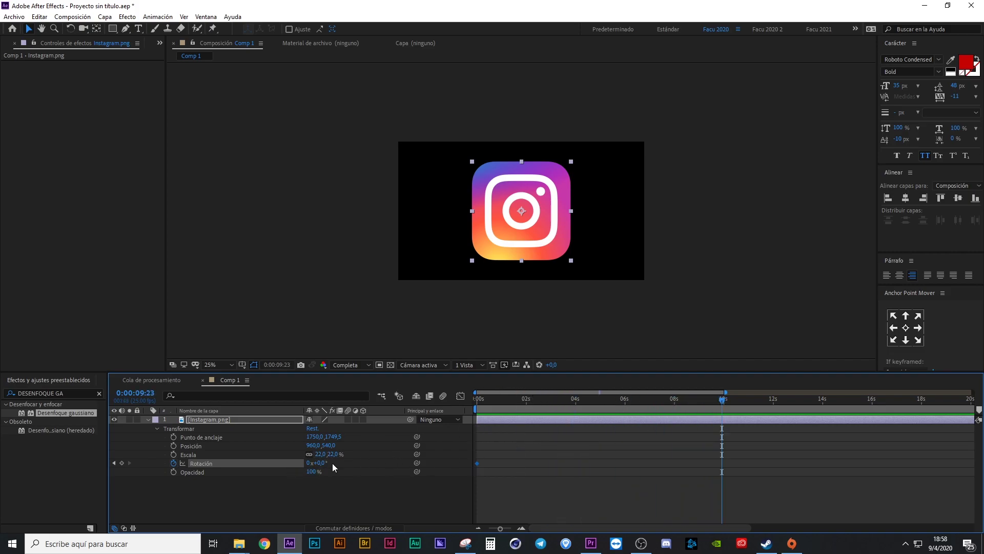
left_click(308, 464)
type("8")
key("Return")
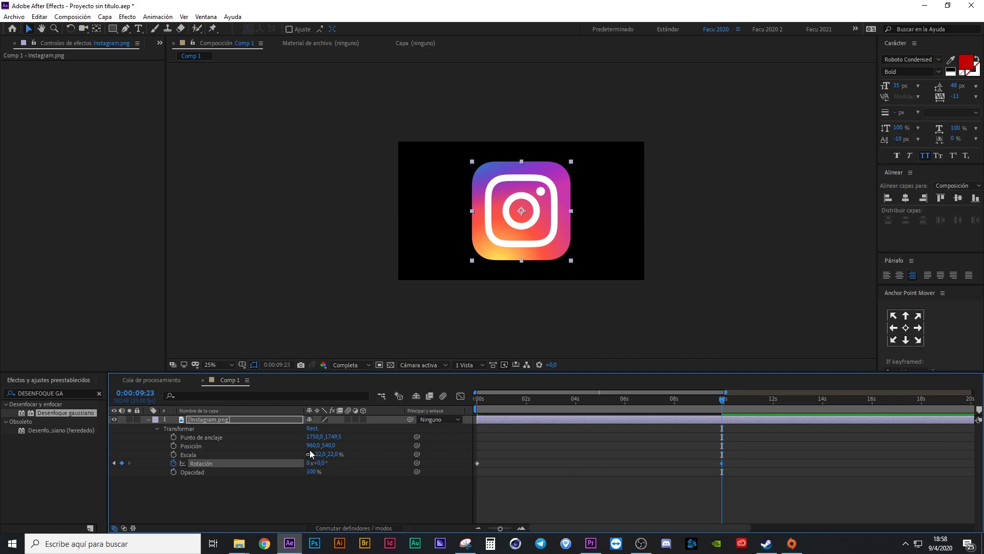
key("space")
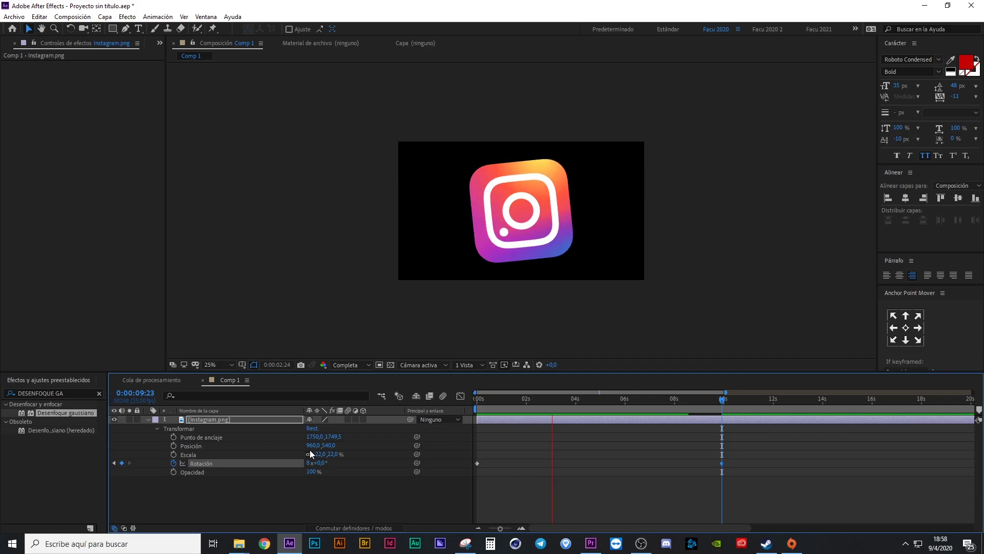
key("space")
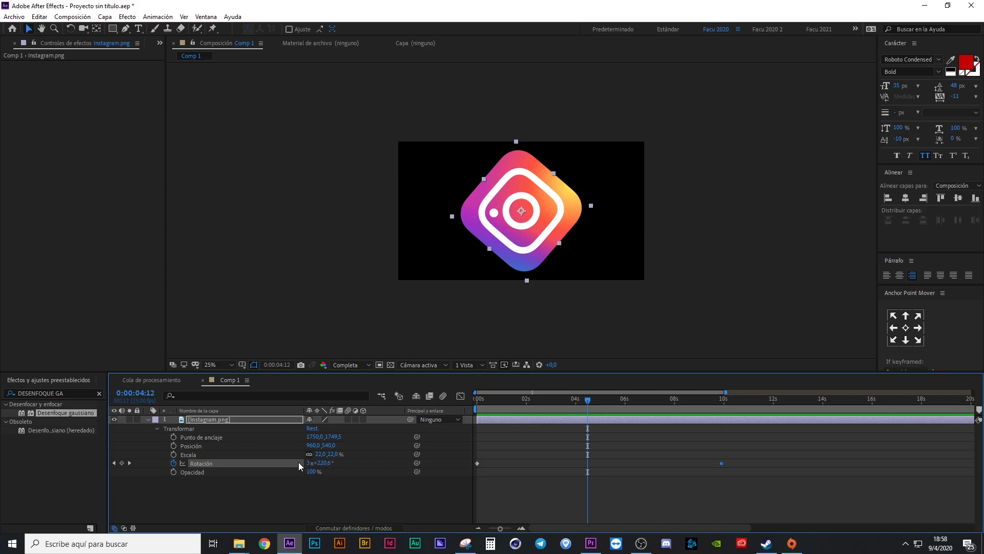
Change the spin to 3x+0.0°, then delete all Rotation keyframes
left_click_drag(736, 455, 448, 485)
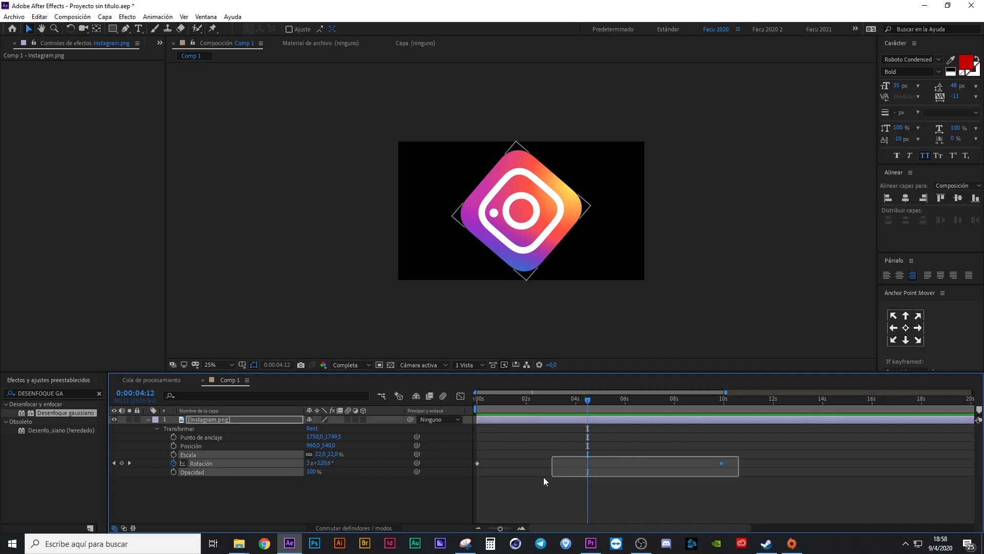
left_click(309, 463)
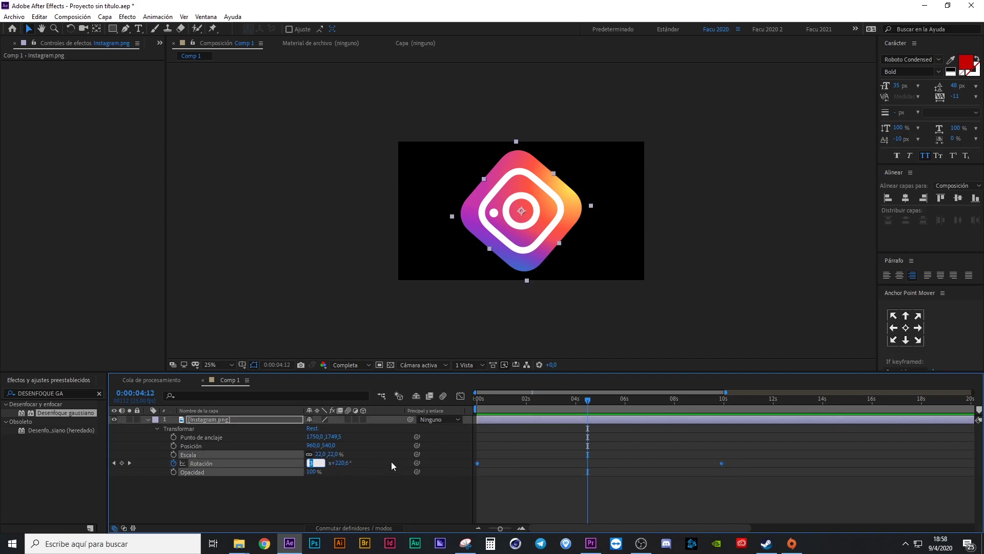
key("Tab")
type("0")
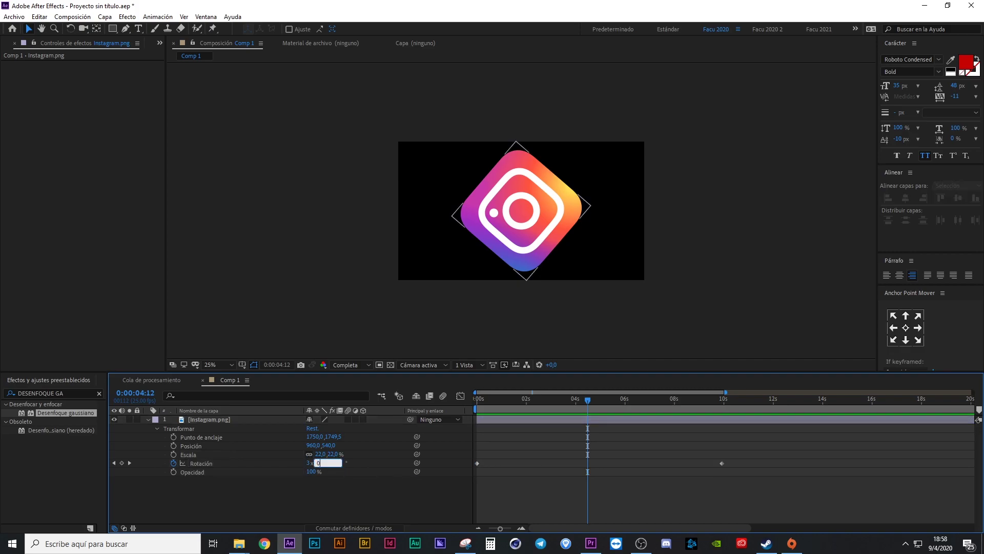
key("Return")
left_click_drag(773, 451, 464, 485)
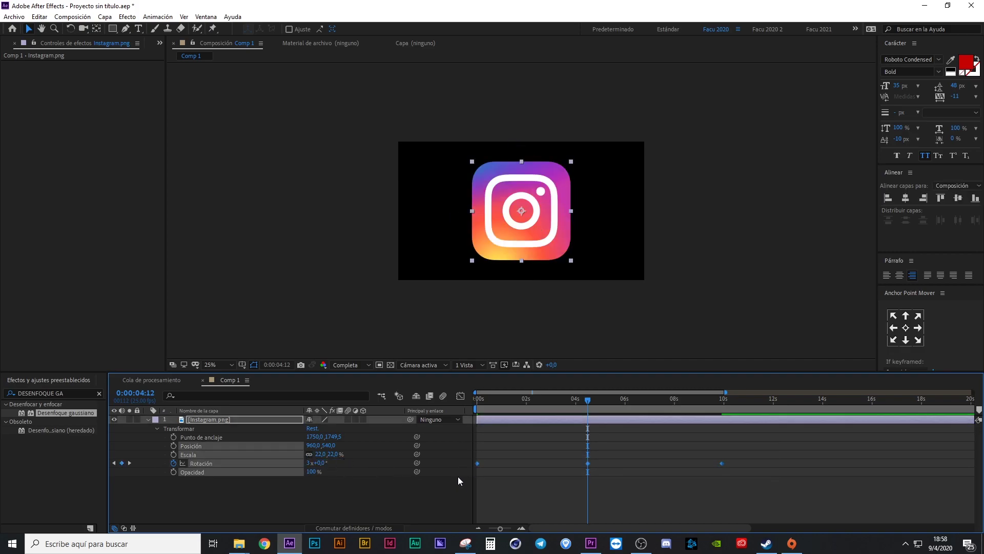
key("Delete")
left_click(282, 501)
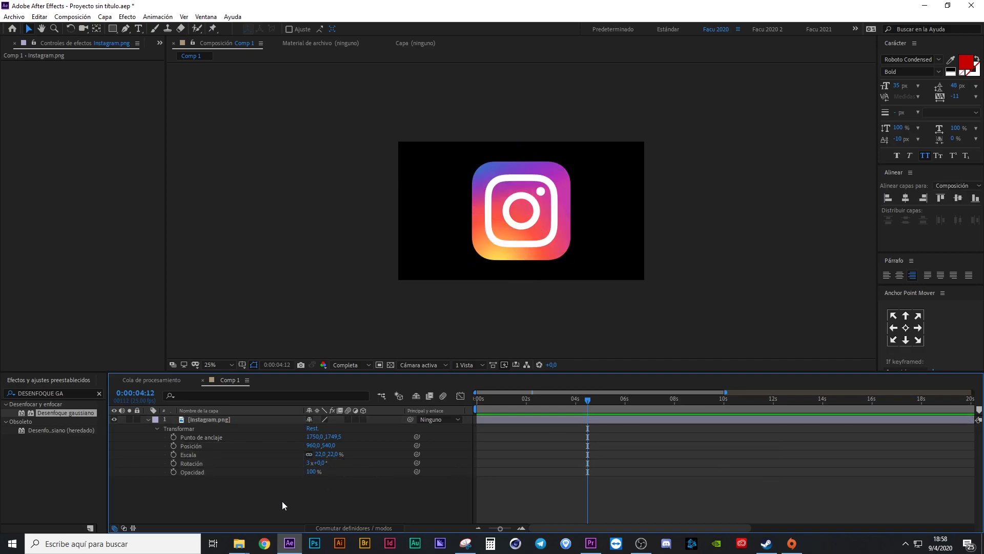
Keyframe the Instagram logo's opacity from 0% at 0s to 100% at 0:00:00:14, then preview the fade-in
left_click(195, 474)
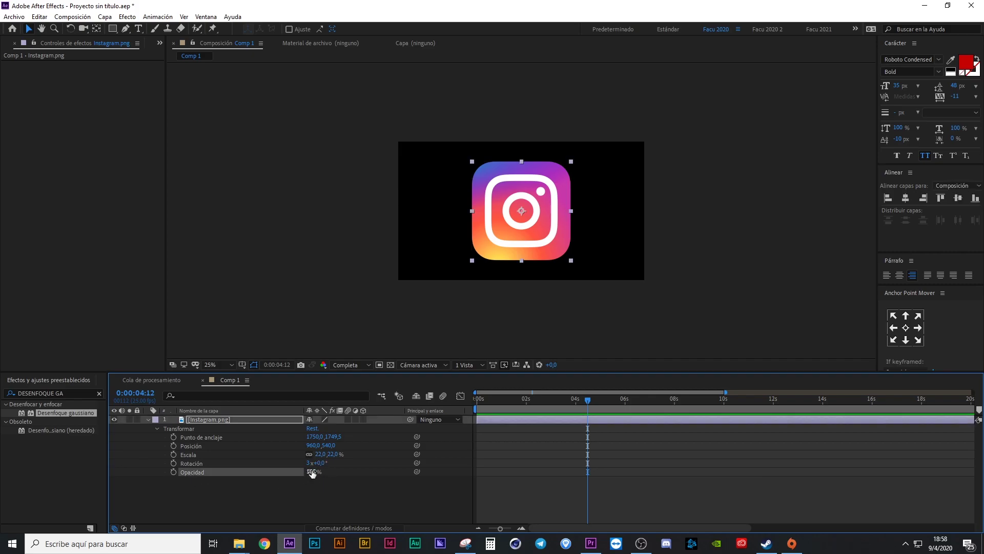
left_click_drag(312, 472, 235, 480)
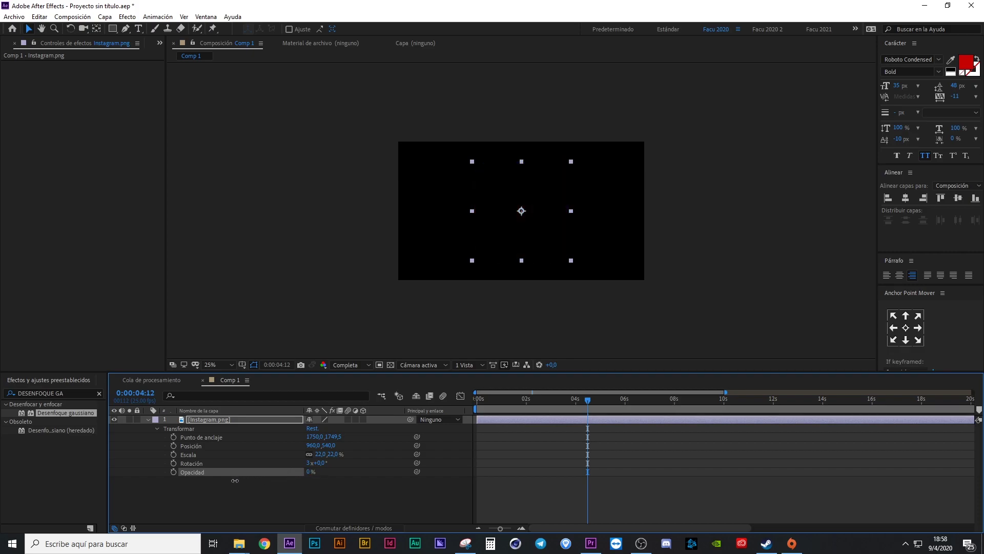
key("Home")
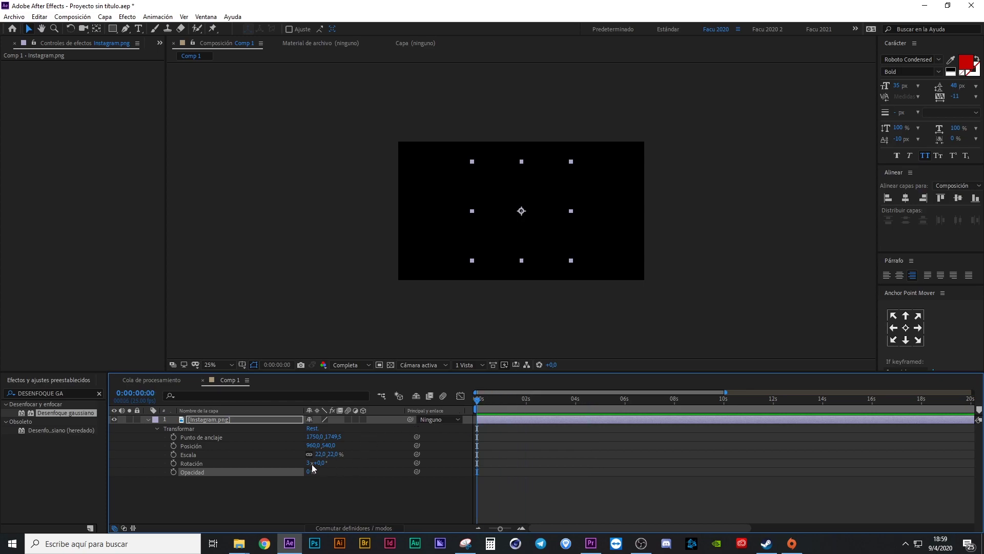
left_click(174, 472)
left_click_drag(488, 407, 491, 405)
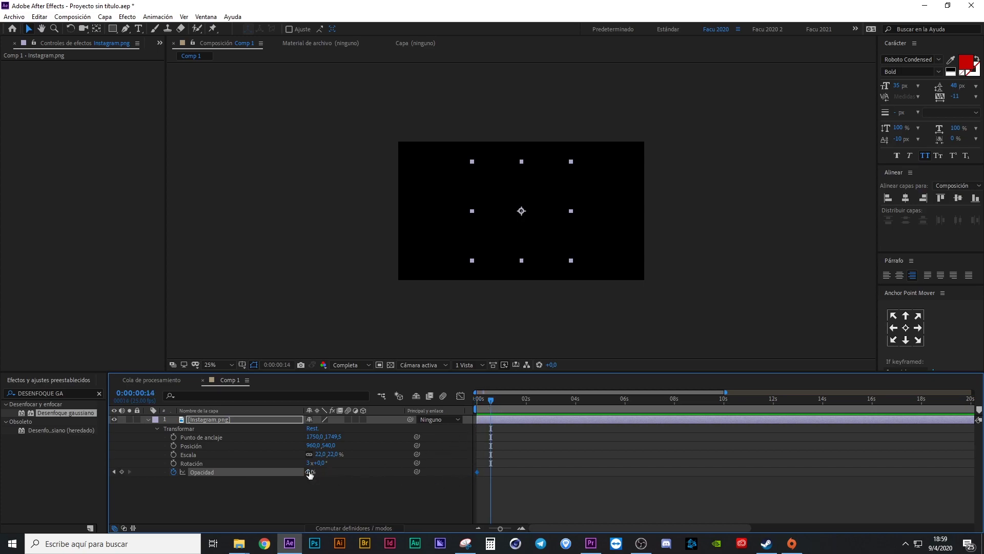
left_click_drag(310, 474, 475, 459)
left_click_drag(492, 401, 477, 402)
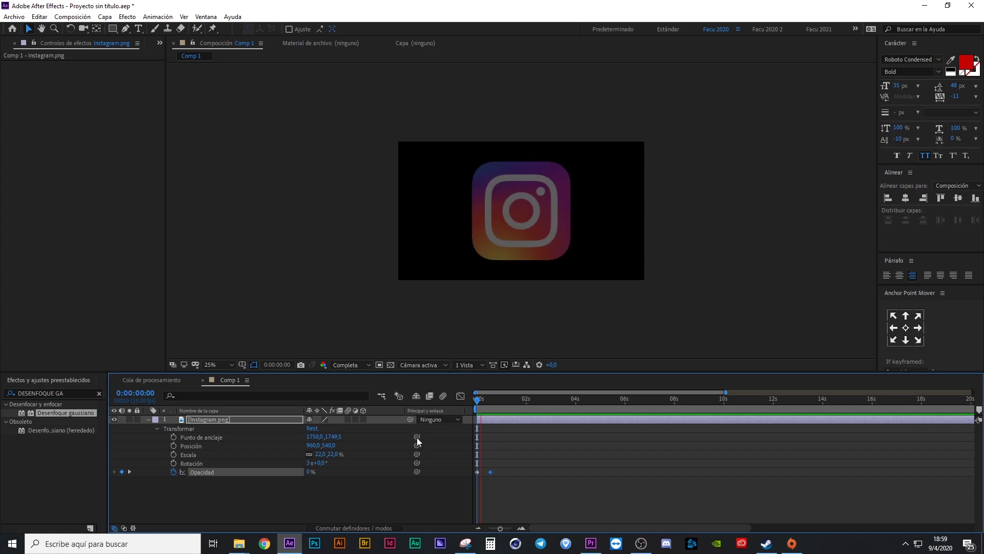
key("space")
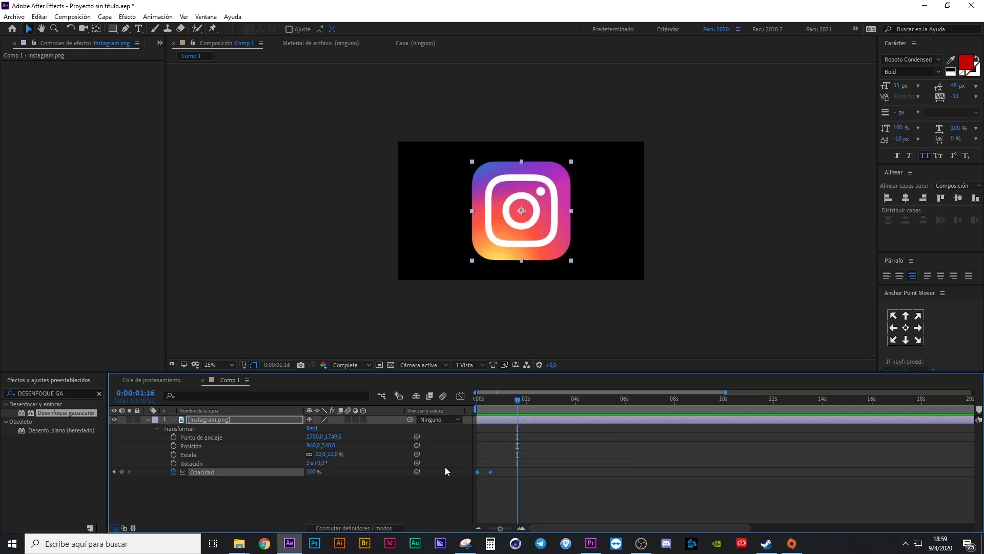
Remove the opacity keyframes and delete the Instagram layer
key("Delete")
left_click(233, 493)
left_click(226, 417)
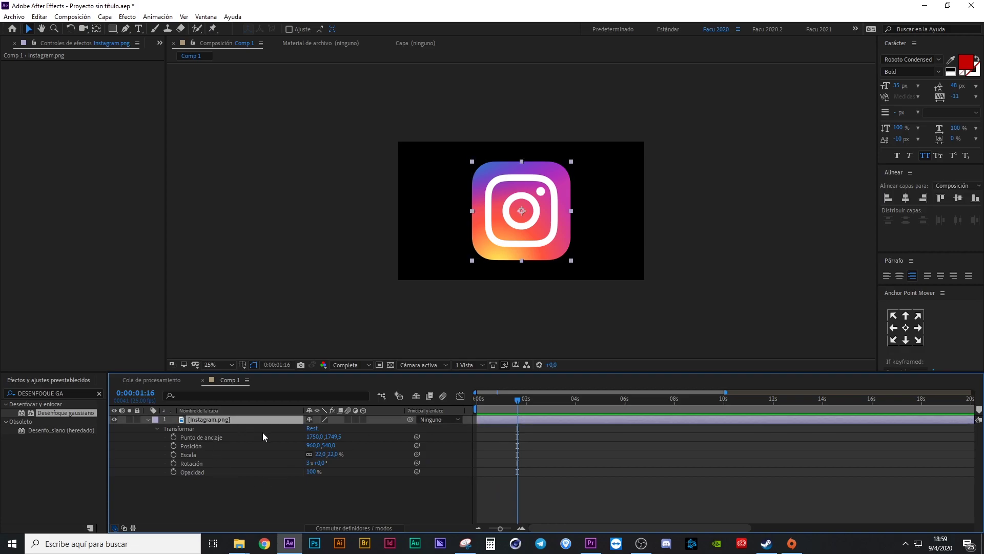
key("Delete")
Create a white text layer with the creator's name and PRESENTA, centred in the composition
left_click(138, 29)
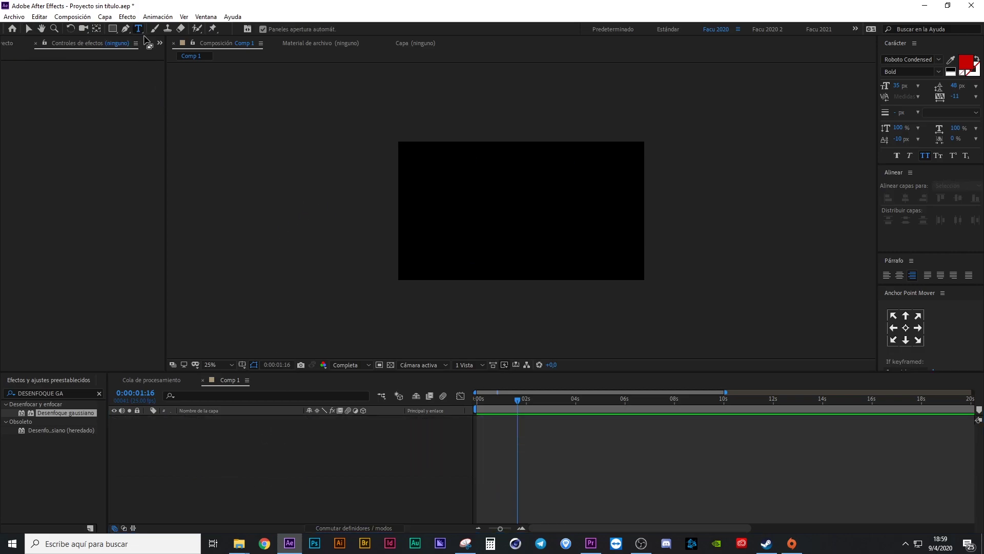
left_click(464, 203)
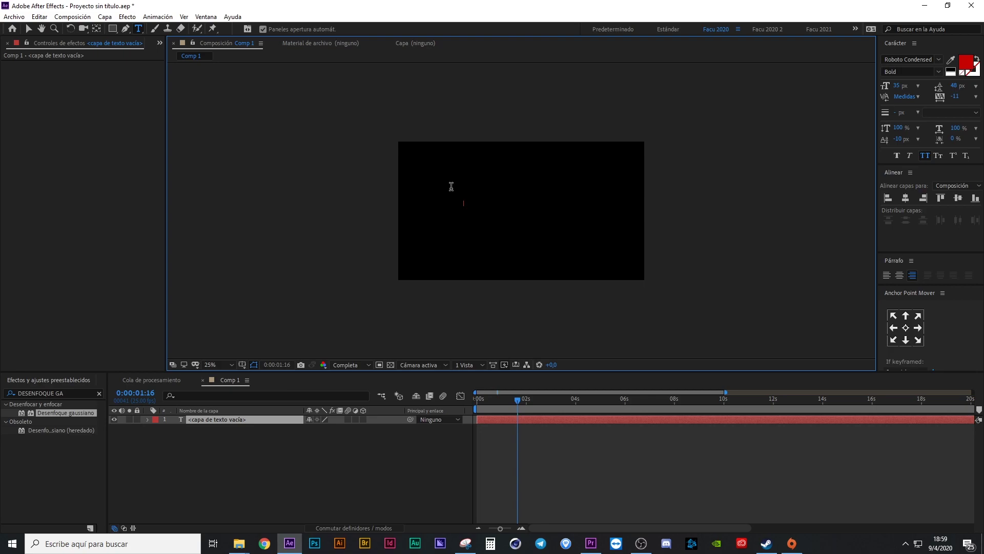
type("FACUND")
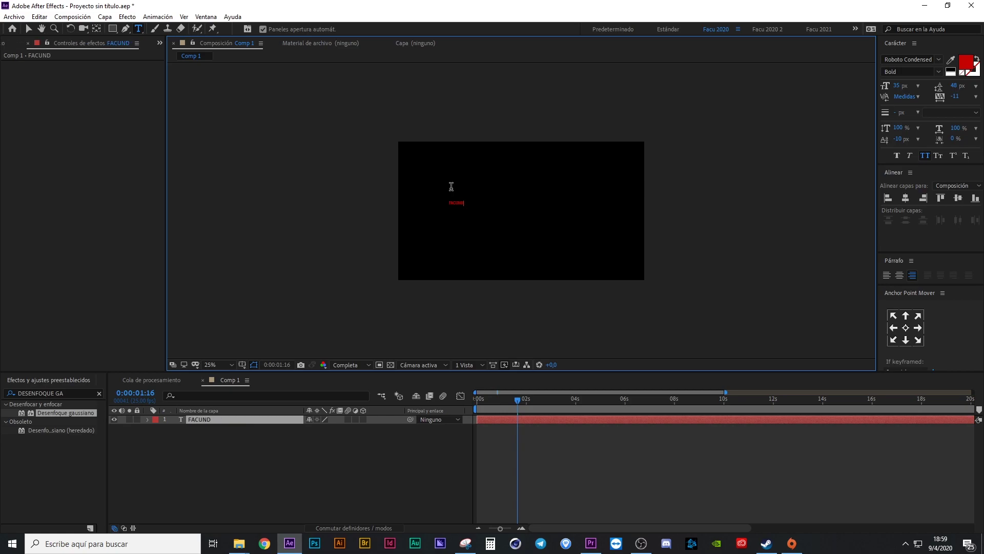
type("O PRESENTA")
key("ctrl+a")
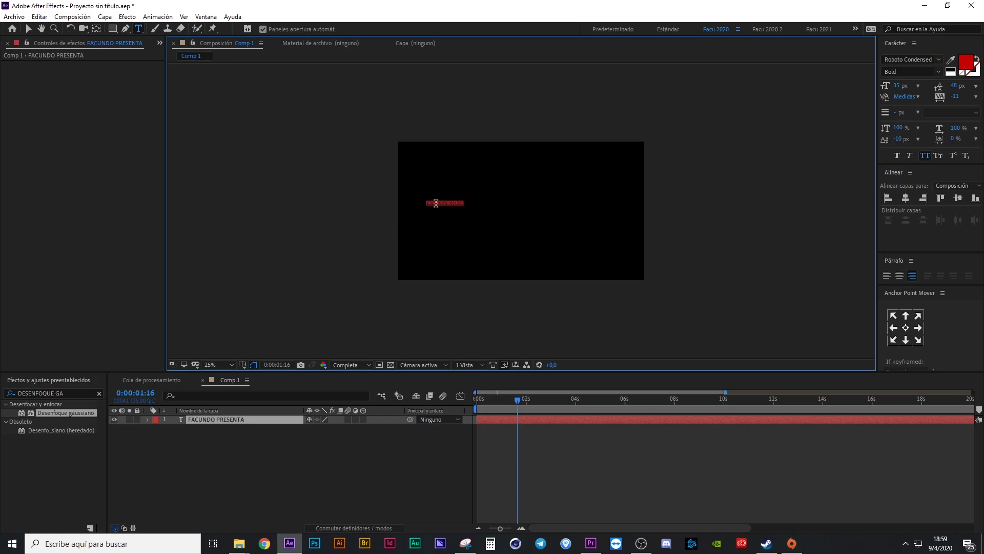
left_click(952, 70)
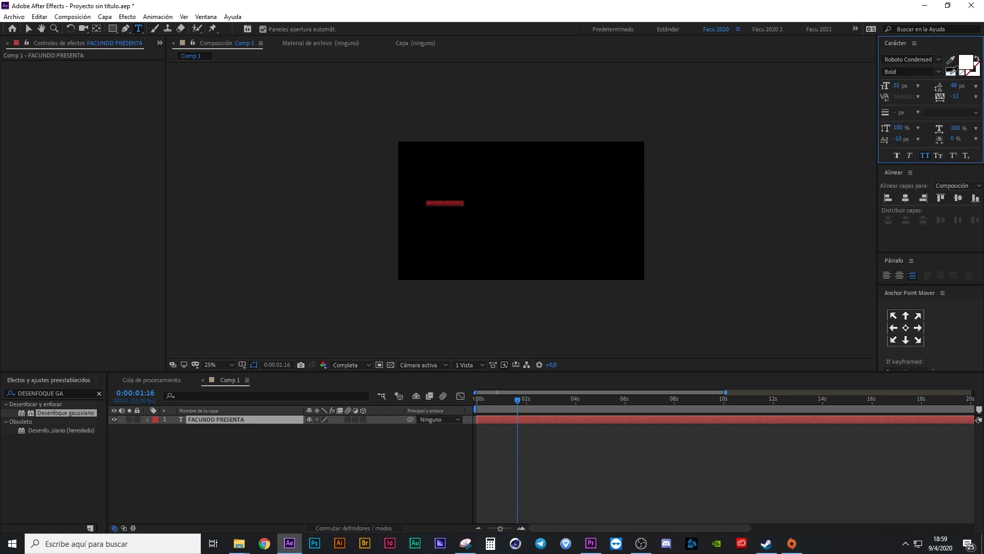
left_click(906, 198)
key("Caps_Lock")
left_click(959, 198)
key("Caps_Lock")
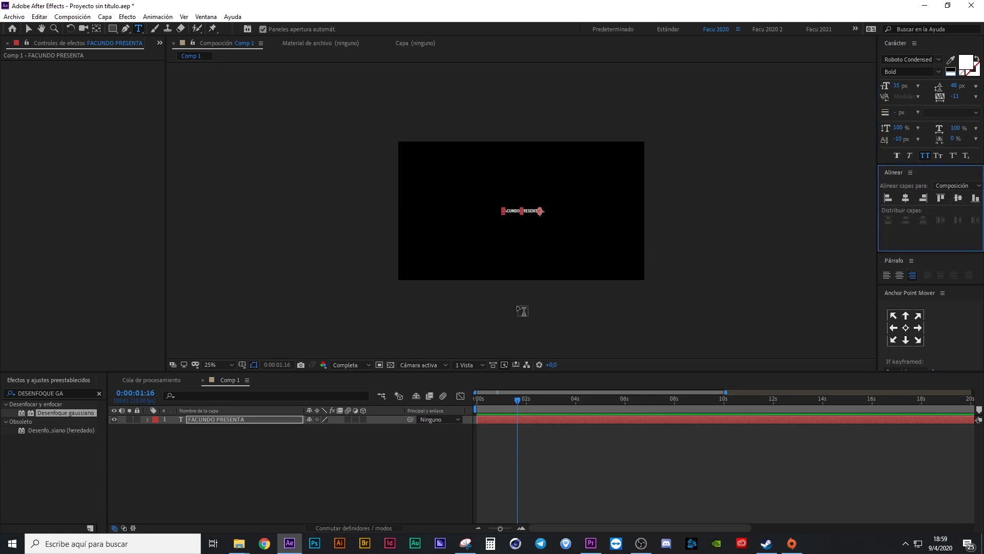
left_click(905, 328)
Scale the title layer to 260% and re-centre it in the composition
left_click(241, 420)
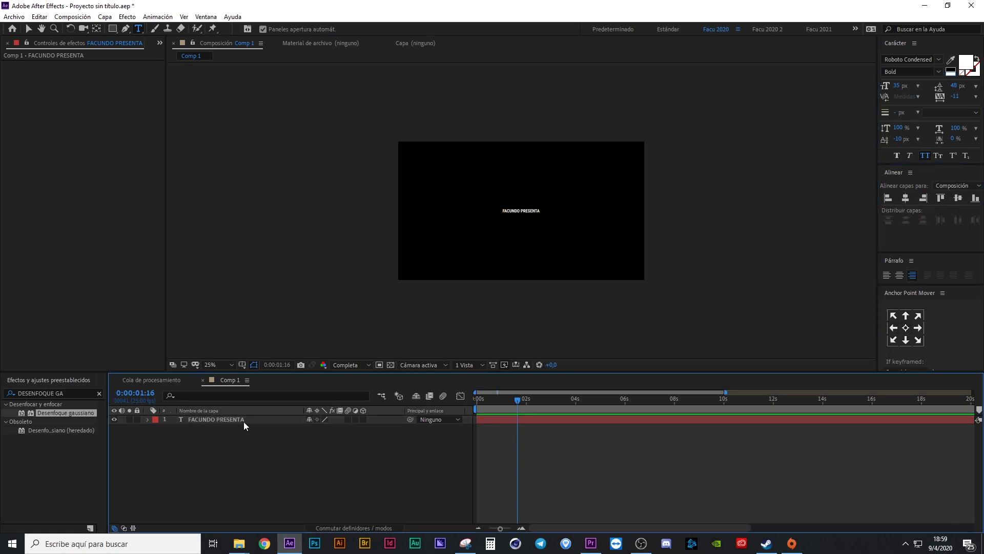
key("s")
left_click_drag(319, 428, 325, 452)
left_click(325, 452)
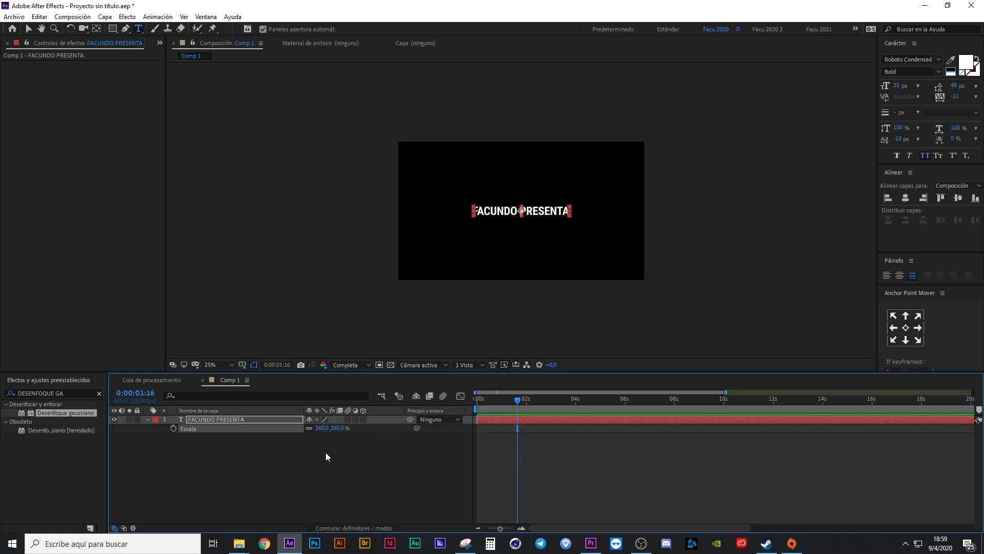
left_click(223, 419)
left_click(906, 198)
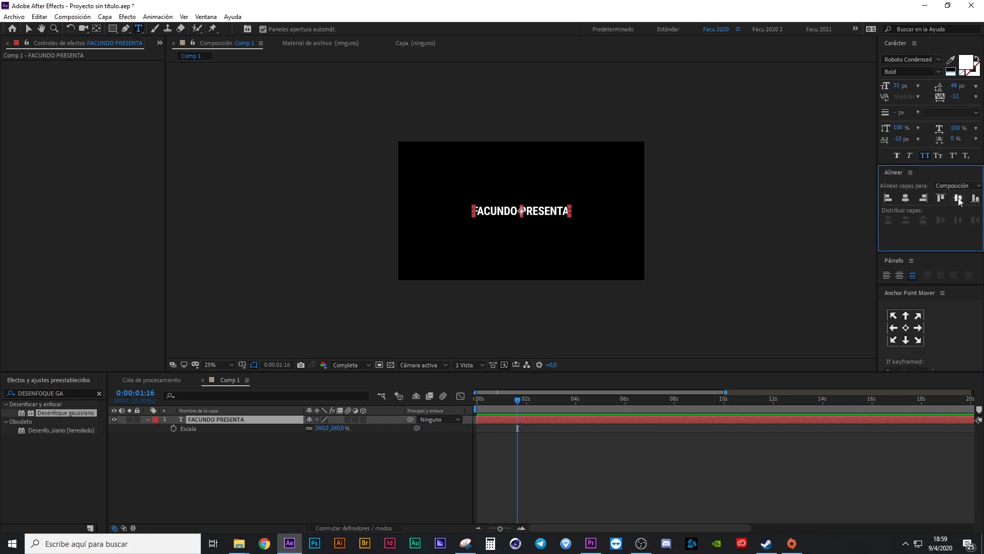
left_click(271, 476)
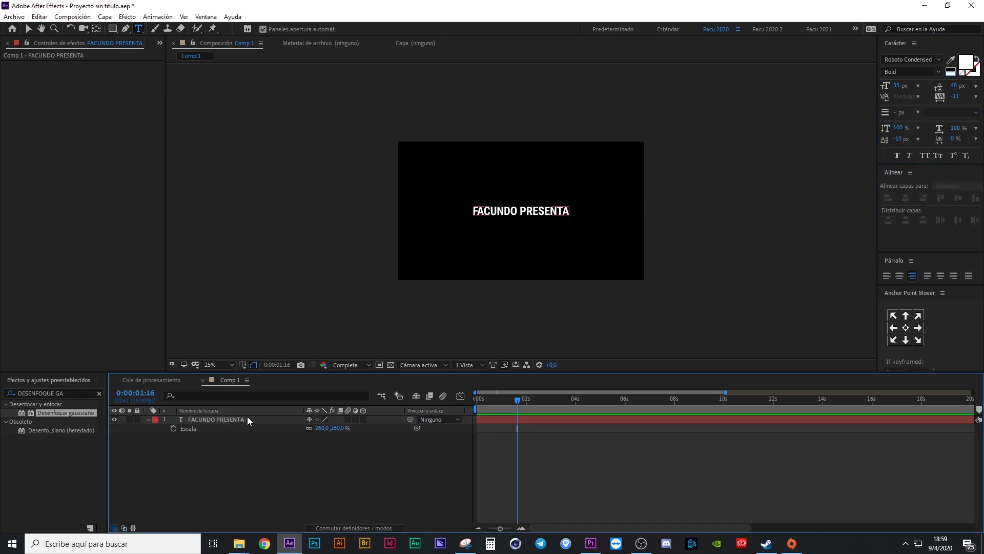
Set the title in Trajan Pro 3 Regular and centre it horizontally and vertically
left_click(249, 420)
left_click(913, 59)
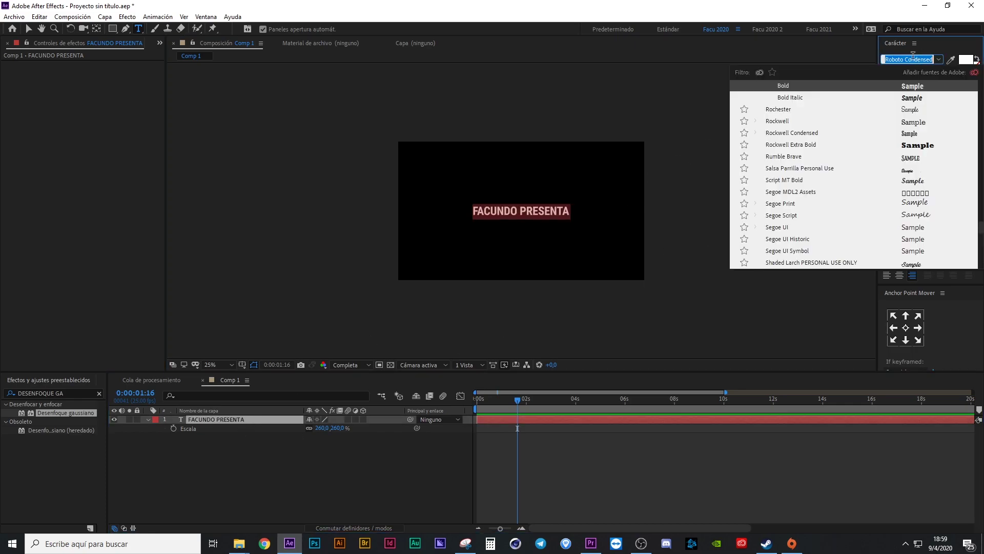
type("trajan")
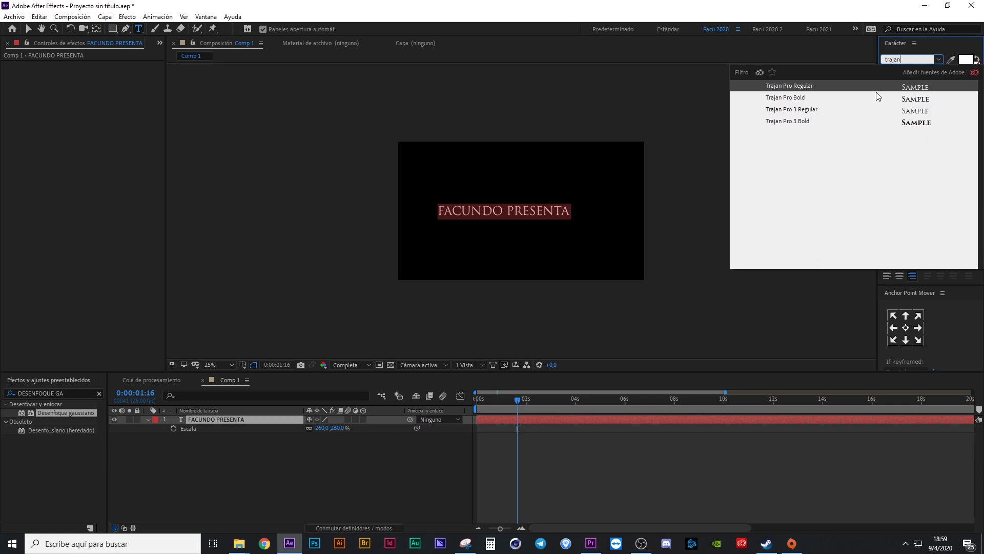
left_click(839, 125)
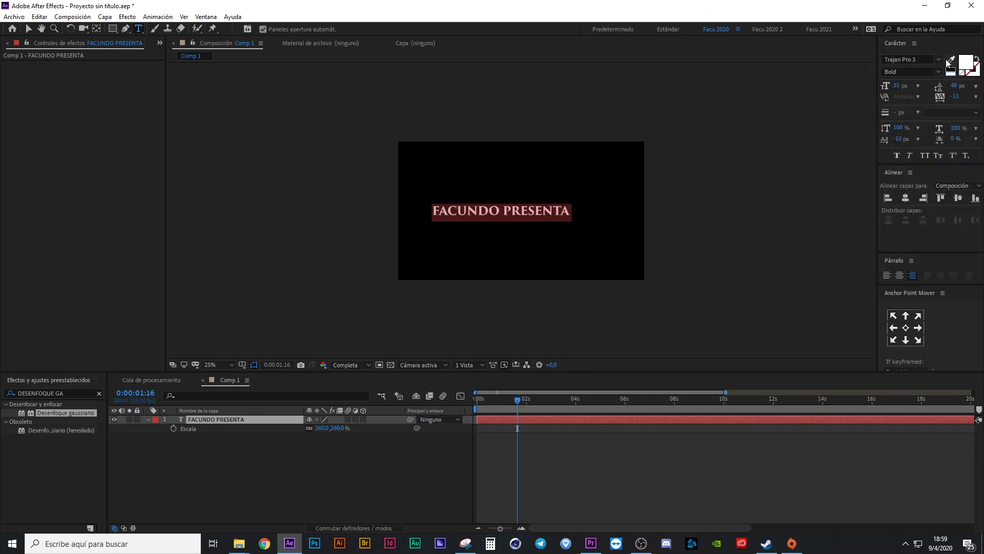
left_click(936, 72)
left_click(924, 84)
left_click(903, 199)
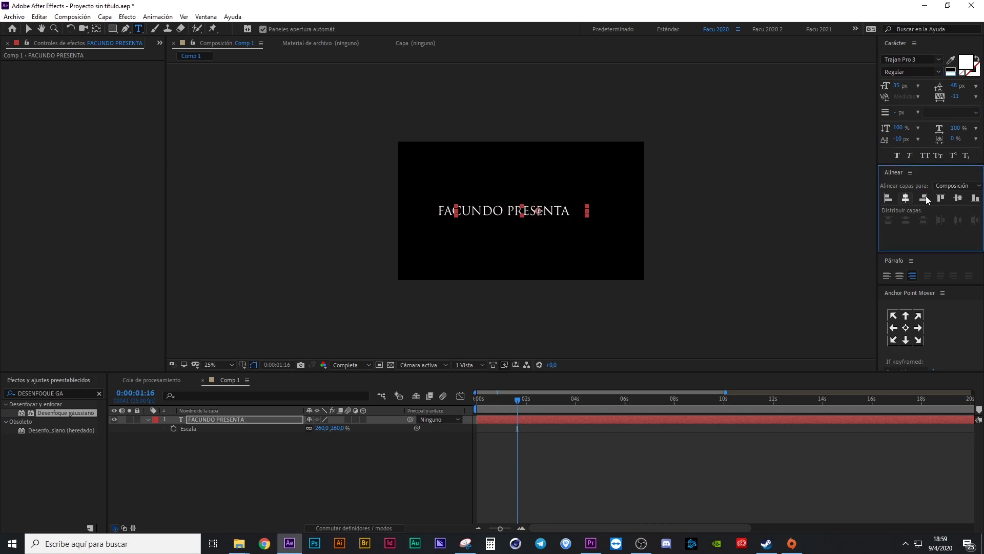
left_click(961, 201)
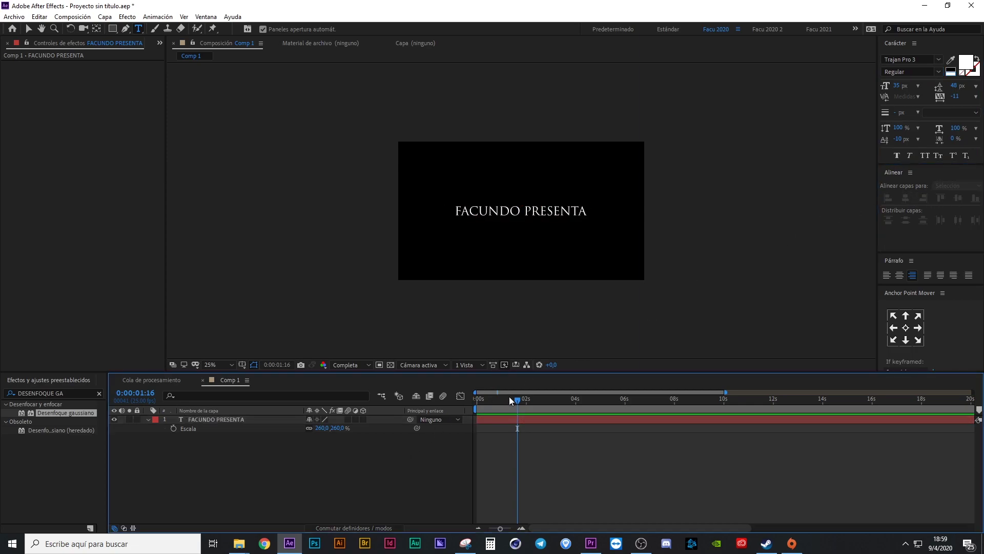
left_click_drag(509, 398, 477, 398)
Keyframe the title's opacity from 0% at 0s to 100% around 0:00:00:19, then preview the fade-in
left_click(210, 419)
key("t")
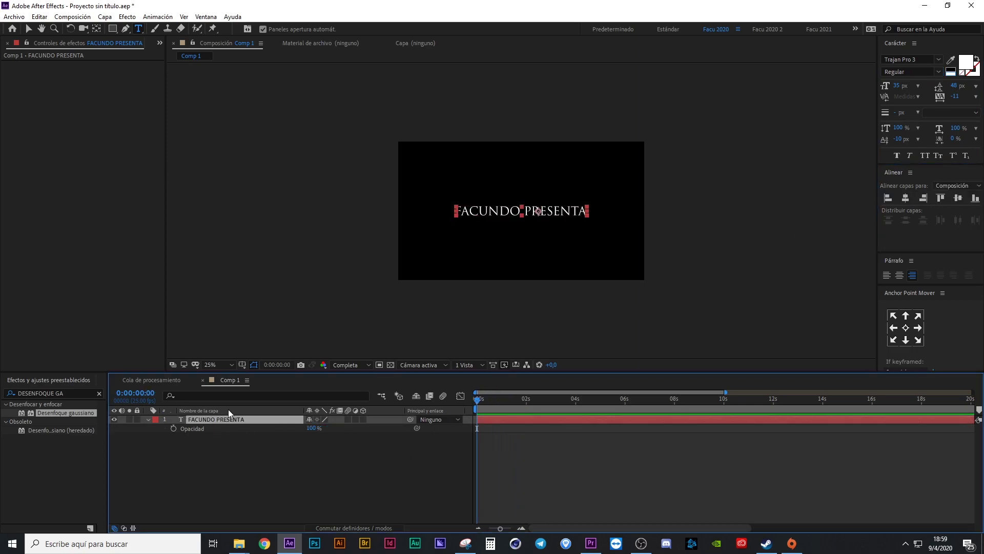
left_click(174, 429)
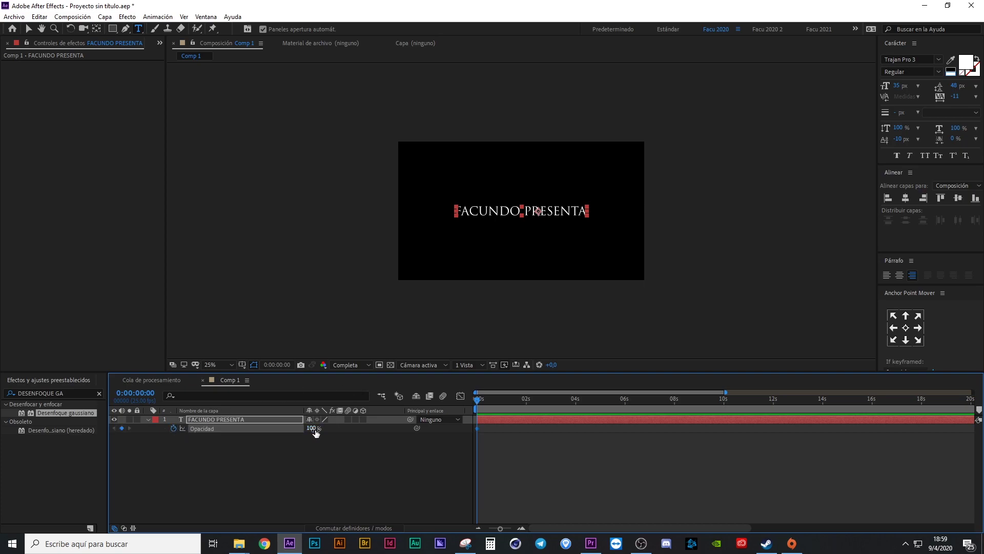
mouse_move(480, 406)
left_mouse_down()
mouse_move(496, 405)
mouse_move(496, 428)
mouse_move(464, 405)
left_mouse_up()
left_click_drag(289, 429, 117, 423)
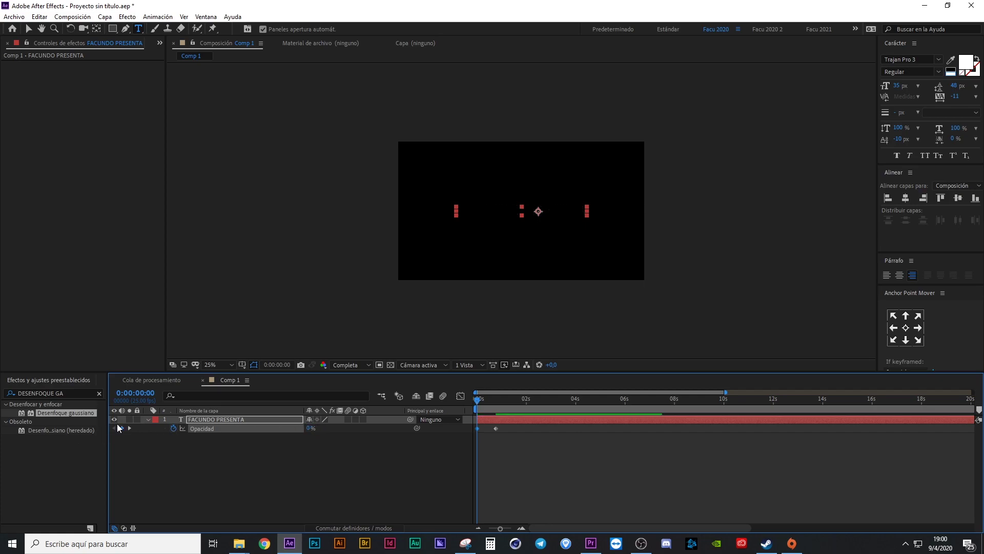
key("space")
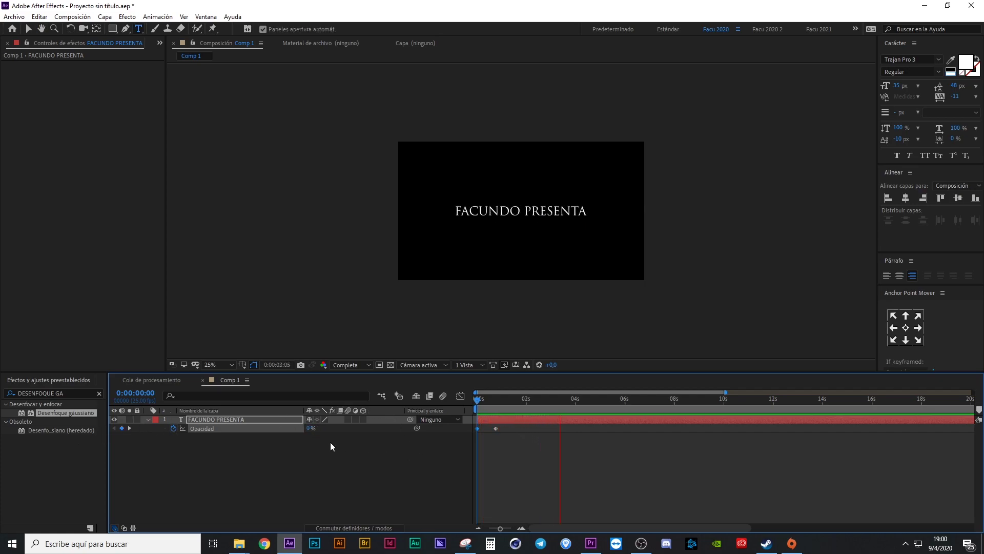
left_click(308, 444)
Add a 100% opacity keyframe at 0:00:03:13 to hold the title visible
left_click(544, 420)
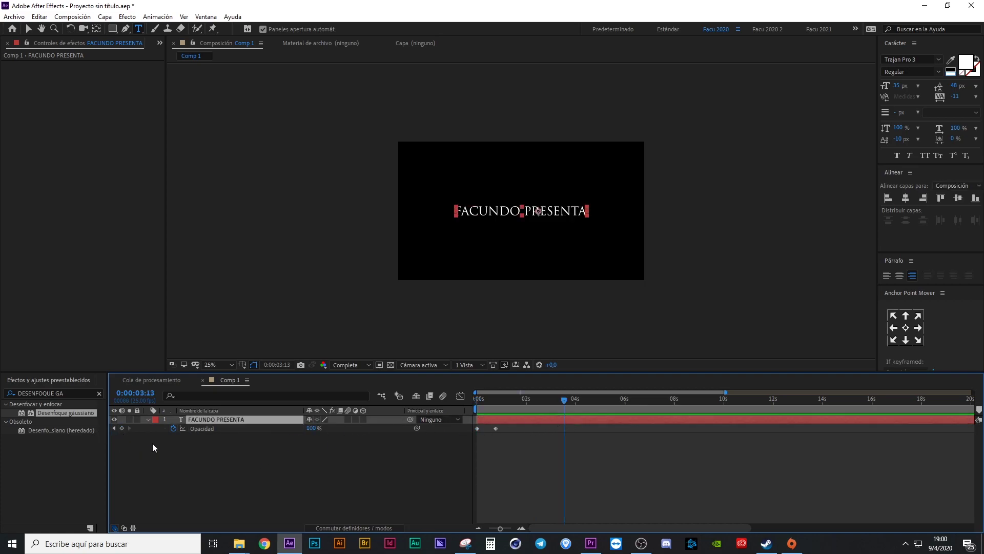
left_click(570, 428)
left_click(561, 423)
left_click(122, 428)
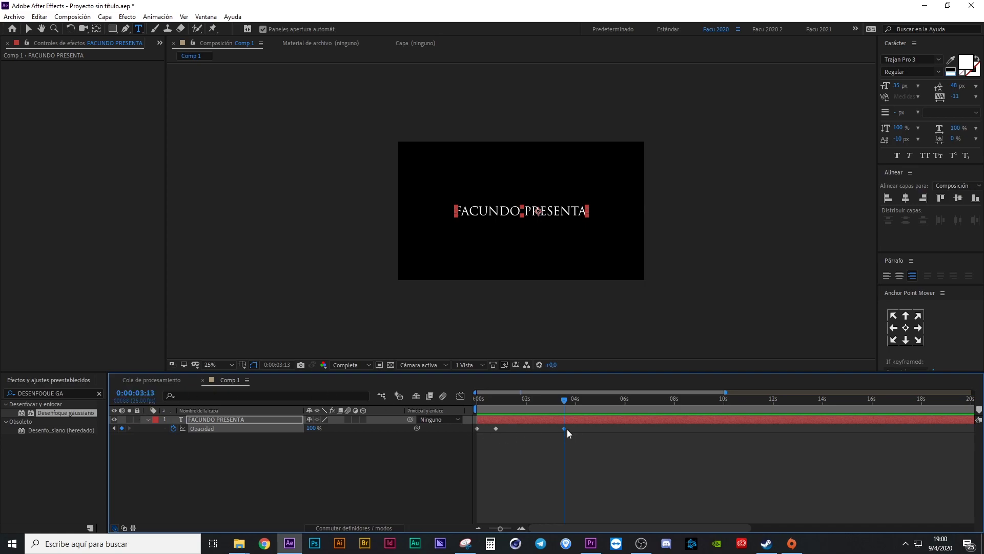
left_click_drag(558, 400, 499, 417)
left_click(497, 429)
Add a 0% opacity keyframe at 0:00:04:09 so the title fades out
mouse_move(510, 402)
left_mouse_down()
mouse_move(498, 412)
mouse_move(563, 428)
left_mouse_up()
left_click(543, 440)
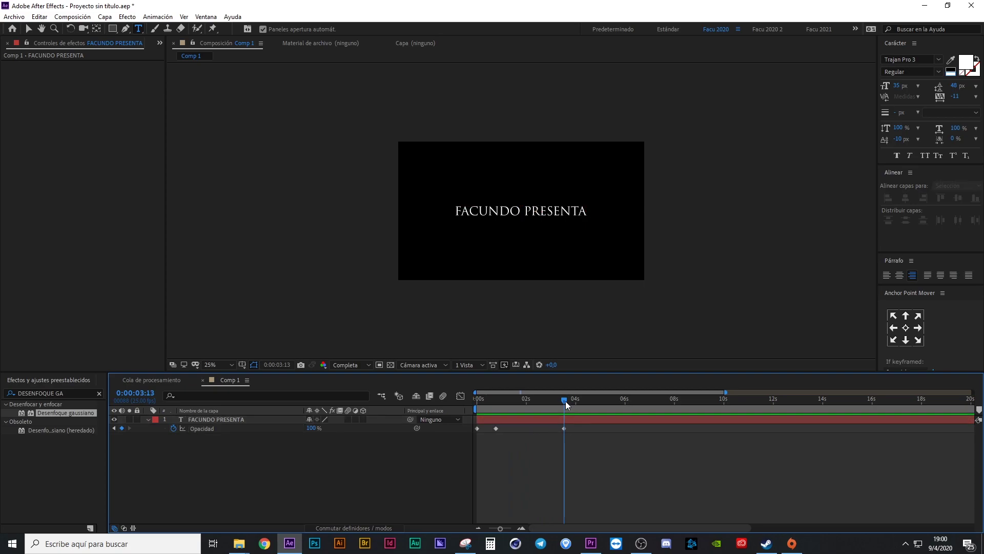
mouse_move(564, 400)
left_mouse_down()
mouse_move(518, 408)
mouse_move(586, 410)
left_mouse_up()
left_click(586, 428)
left_click(573, 440)
left_click(311, 428)
type("0")
key("Return")
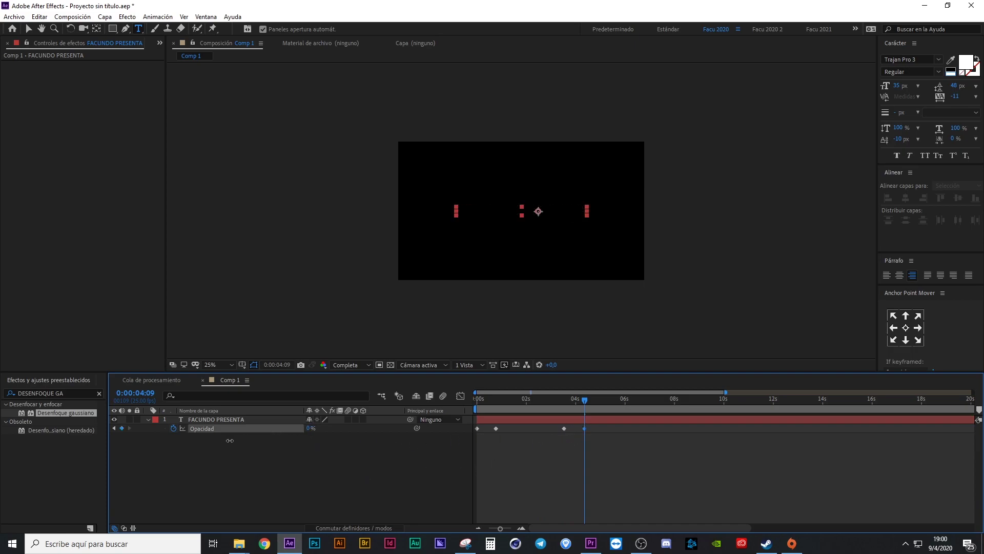
Preview the title's fade in and out from the start
left_click_drag(518, 404, 432, 411)
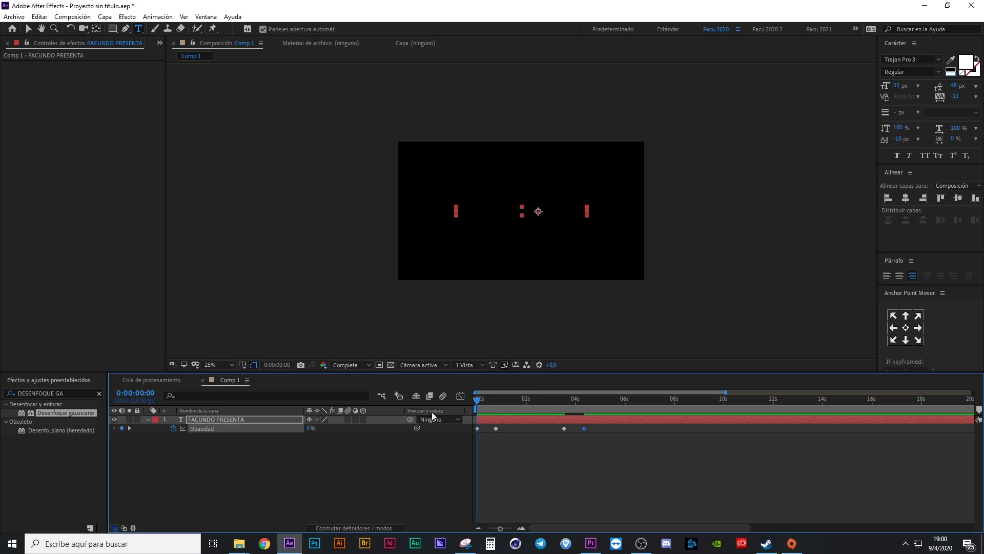
left_click(448, 435)
key("space")
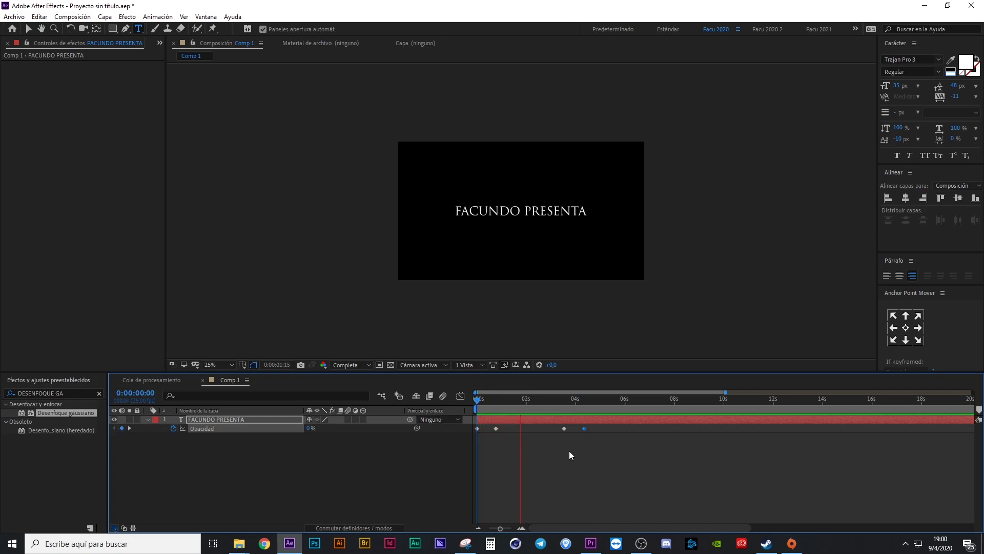
key("space")
Shift the fade-out keyframes earlier so the fade ends around two seconds, then preview the result
left_click(563, 422)
left_click_drag(563, 429, 457, 425)
key("space")
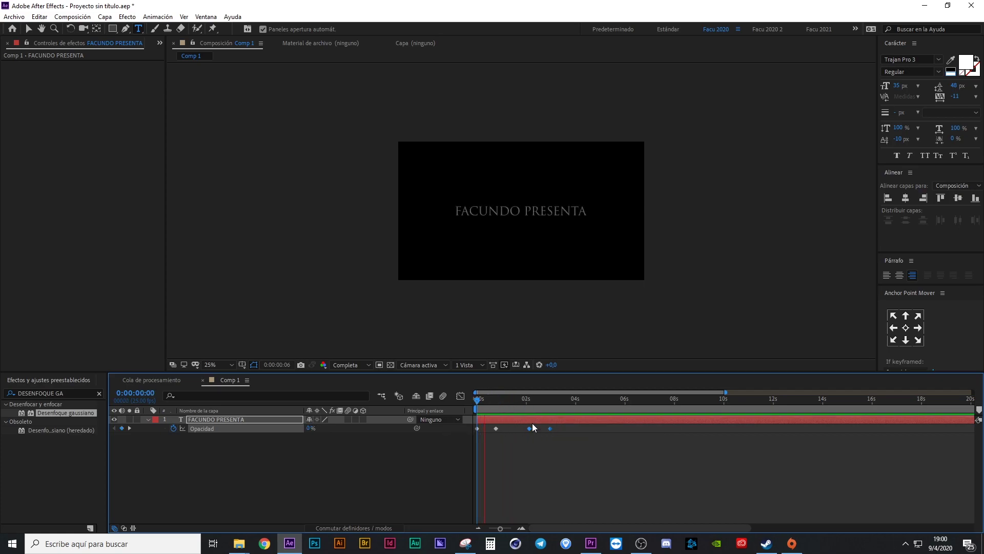
left_click_drag(527, 430, 512, 430)
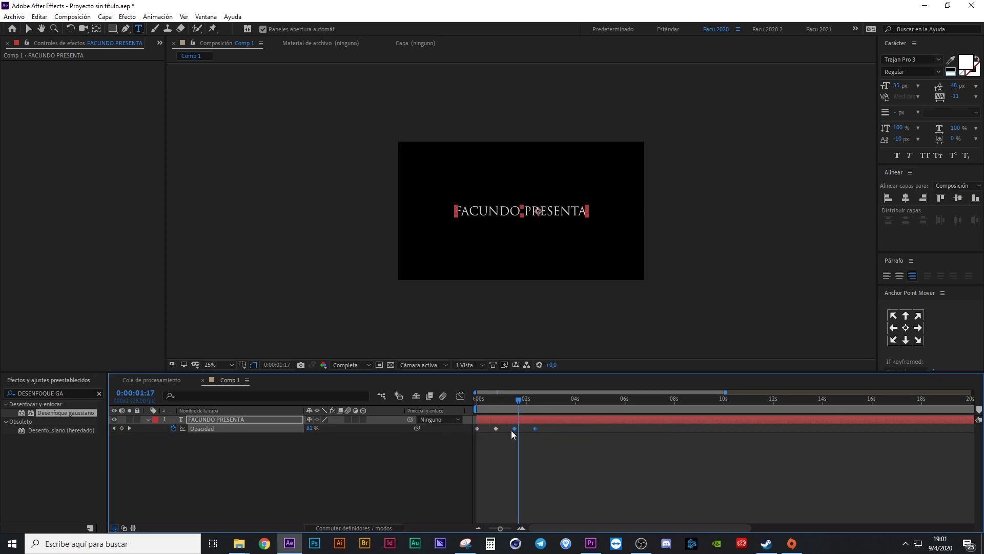
key("Home")
key("space")
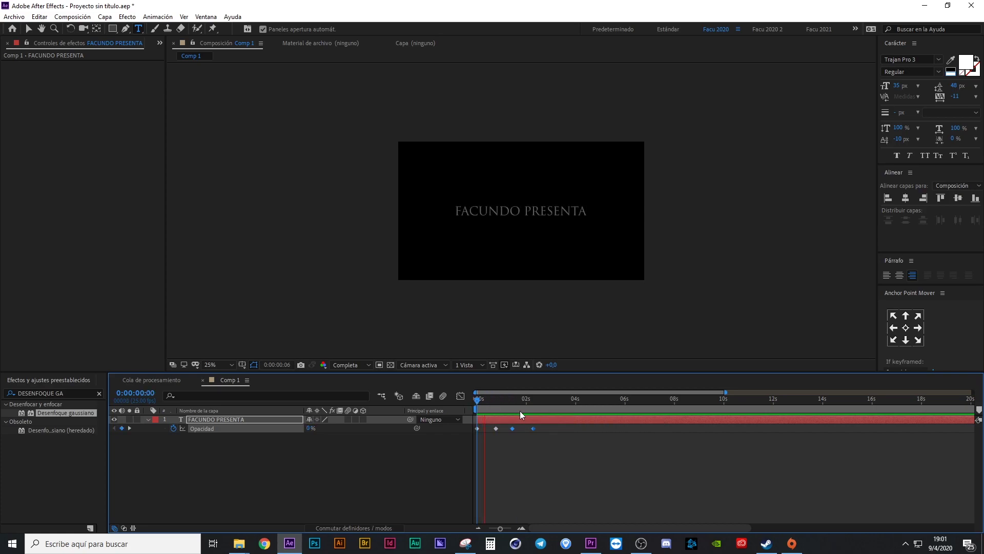
key("space")
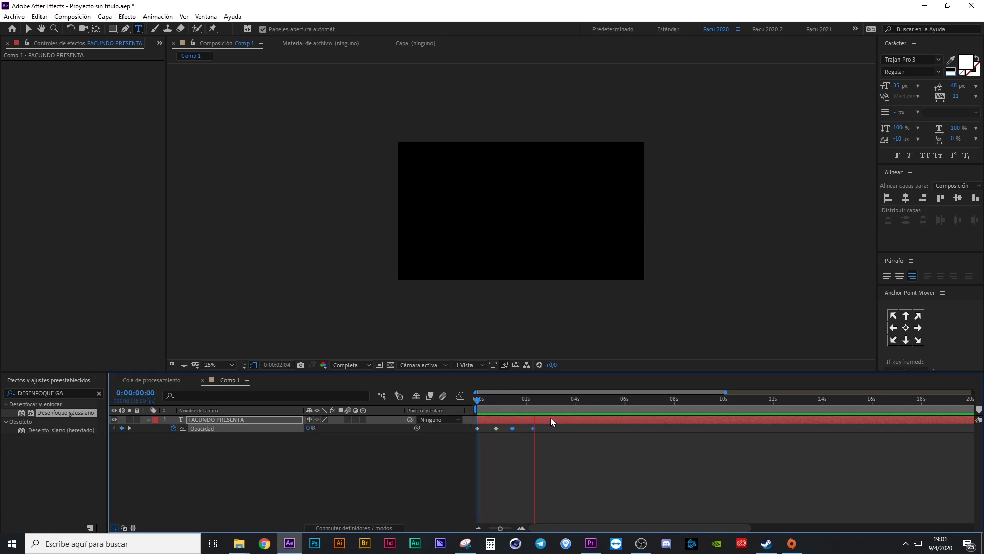
left_click(555, 435)
left_click(223, 420)
Duplicate the title, start the copy around 1.4 seconds, and retype it as 'UNA PELI CUPSE COPADA'
key("ctrl+d")
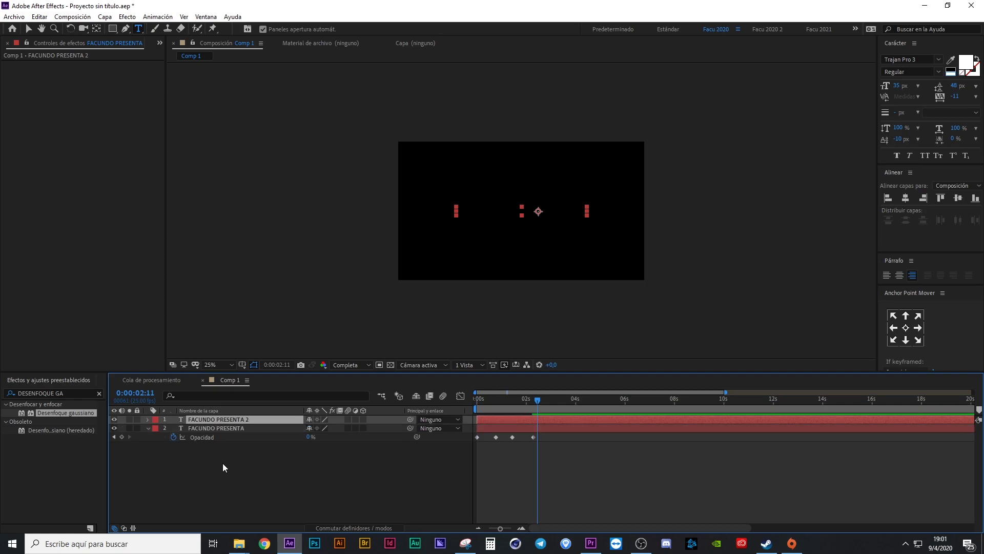
double_click(233, 420)
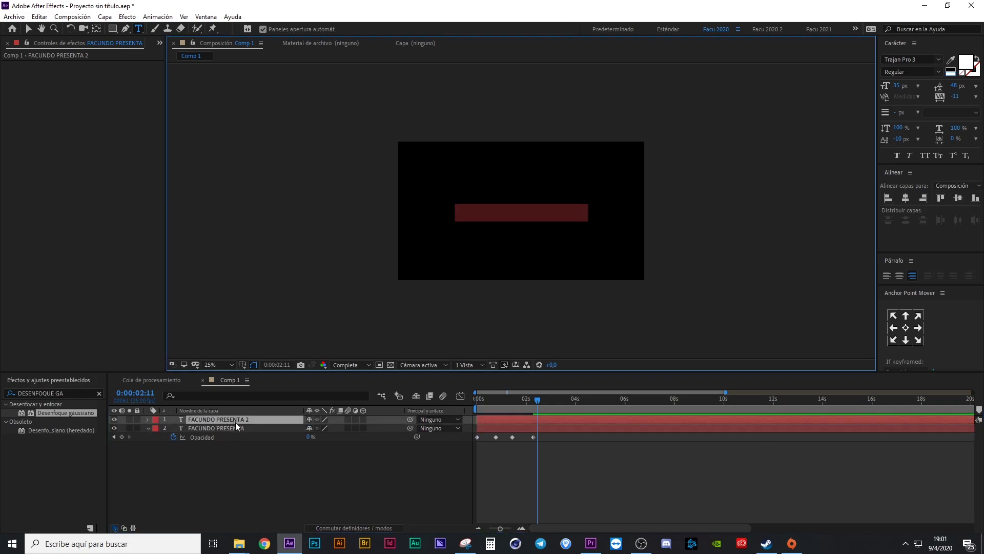
left_click_drag(519, 418, 555, 420)
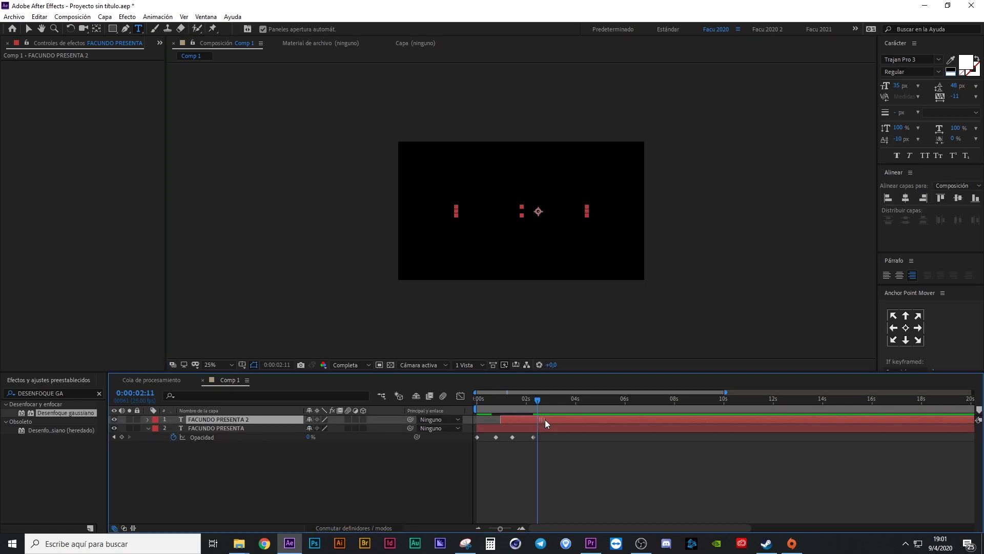
double_click(224, 420)
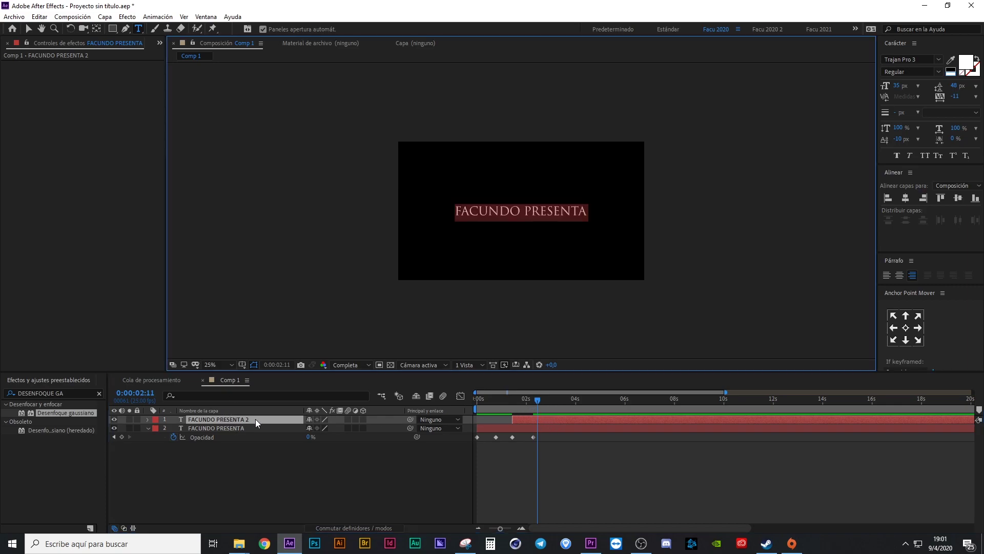
type("U")
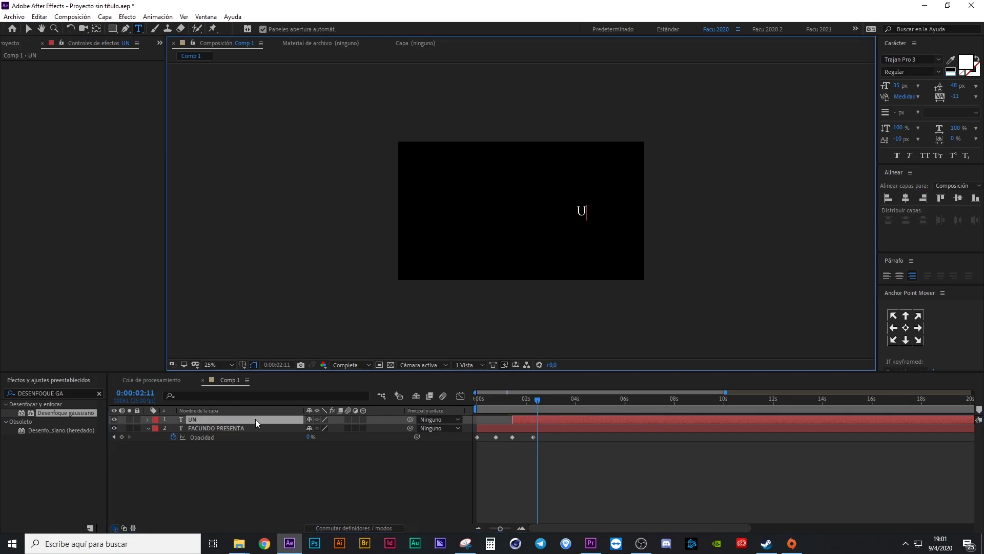
type("NA PELI ")
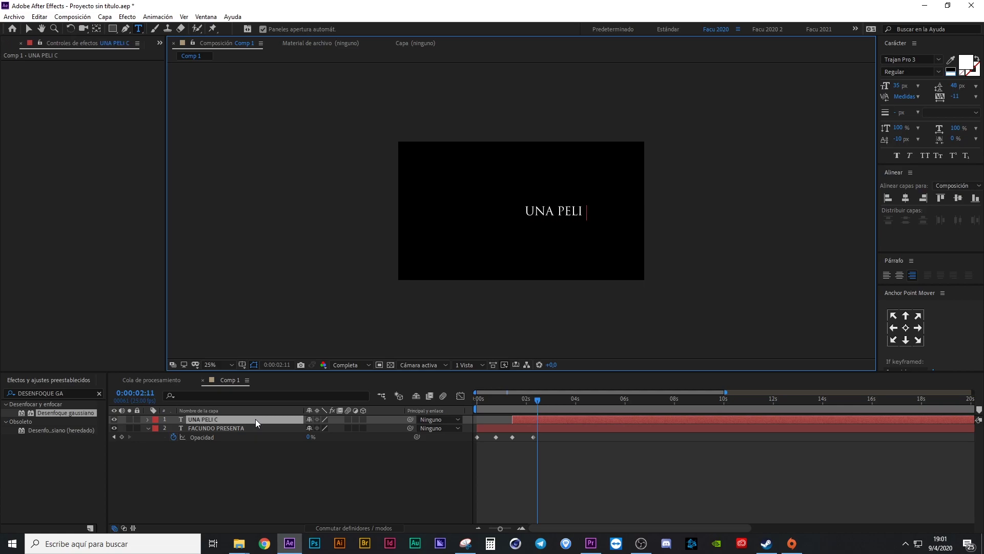
type("CUPSE COPADA")
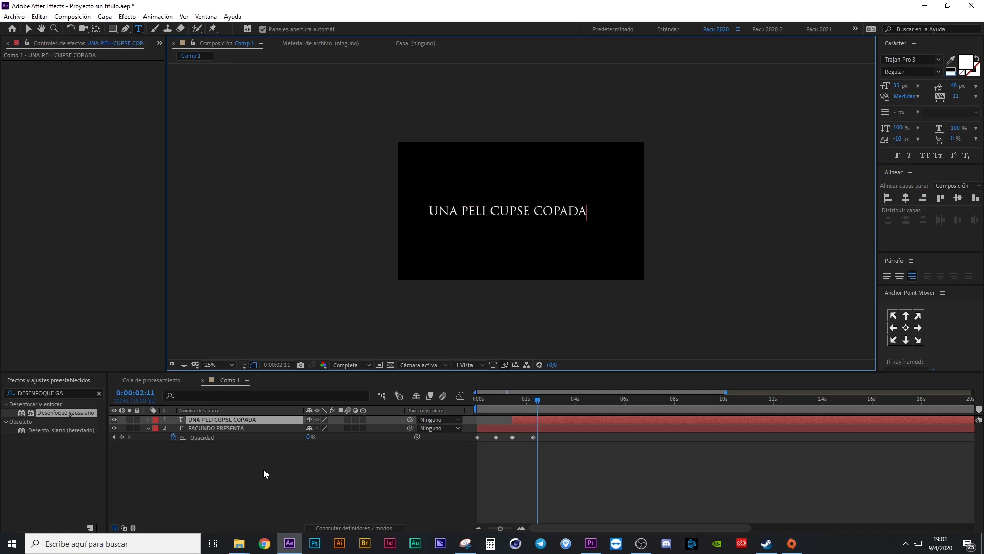
left_click(263, 469)
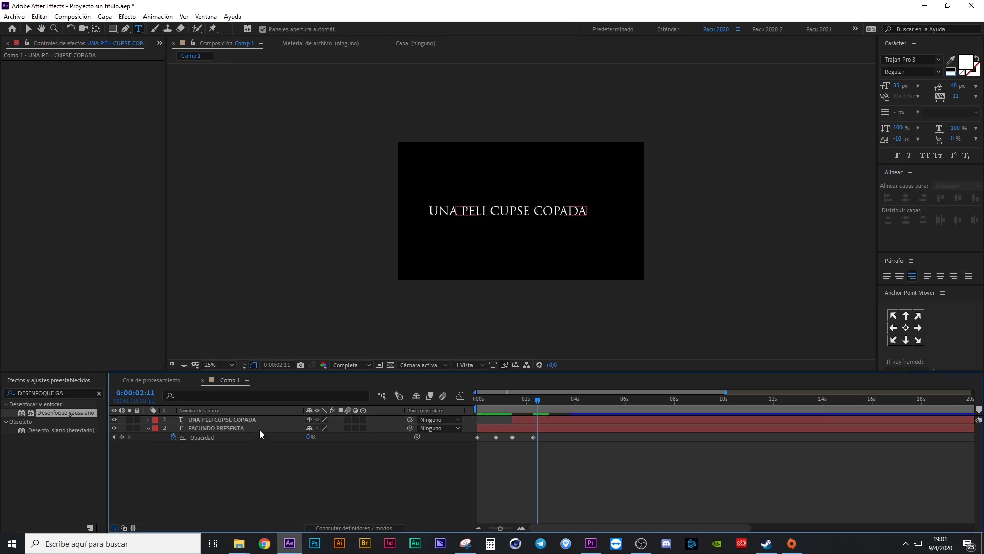
Centre the anchor, scale UNA PELI CUPSE COPADA to 180%, apply Faux Bold, and centre it horizontally
left_click(906, 328)
left_click(906, 198)
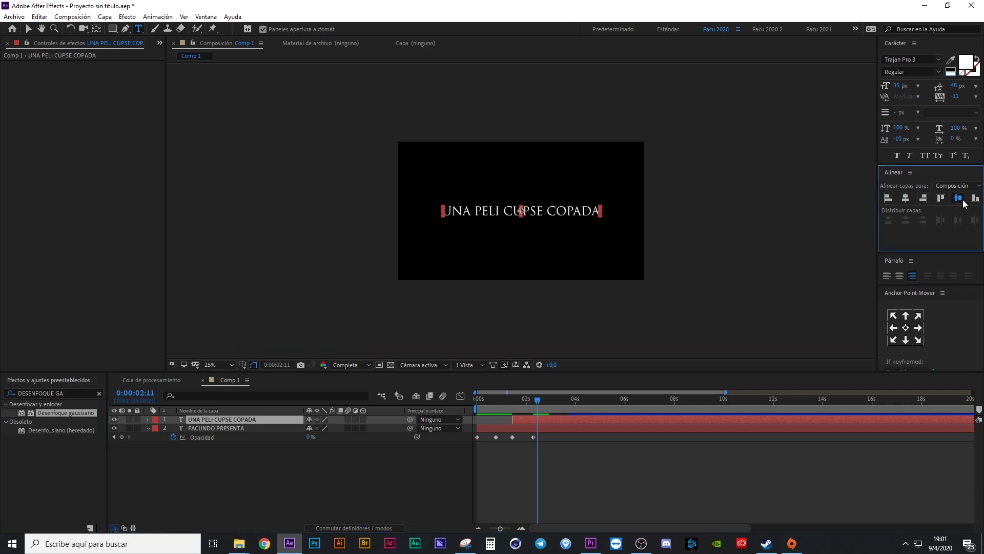
left_click(327, 423)
key("s")
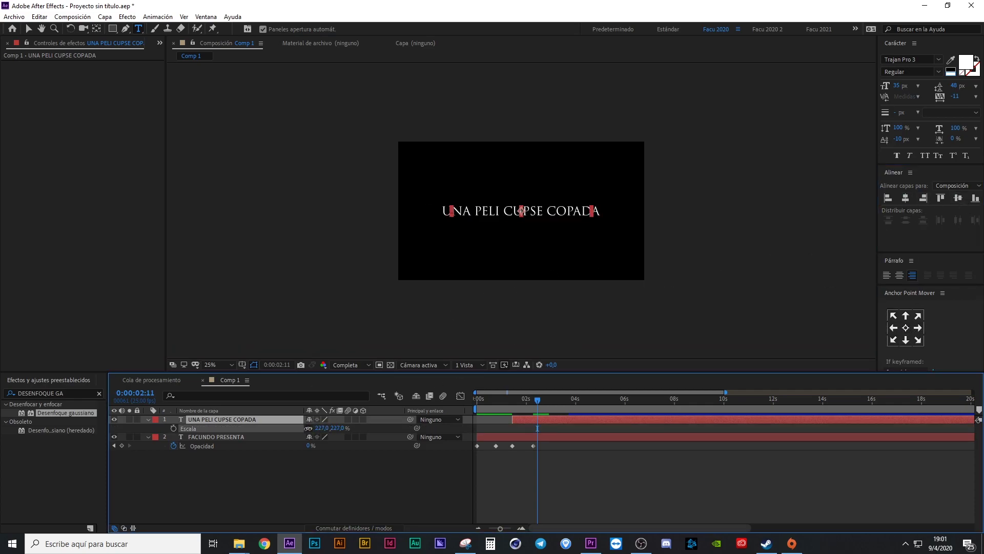
left_click_drag(308, 428, 355, 392)
left_click(896, 155)
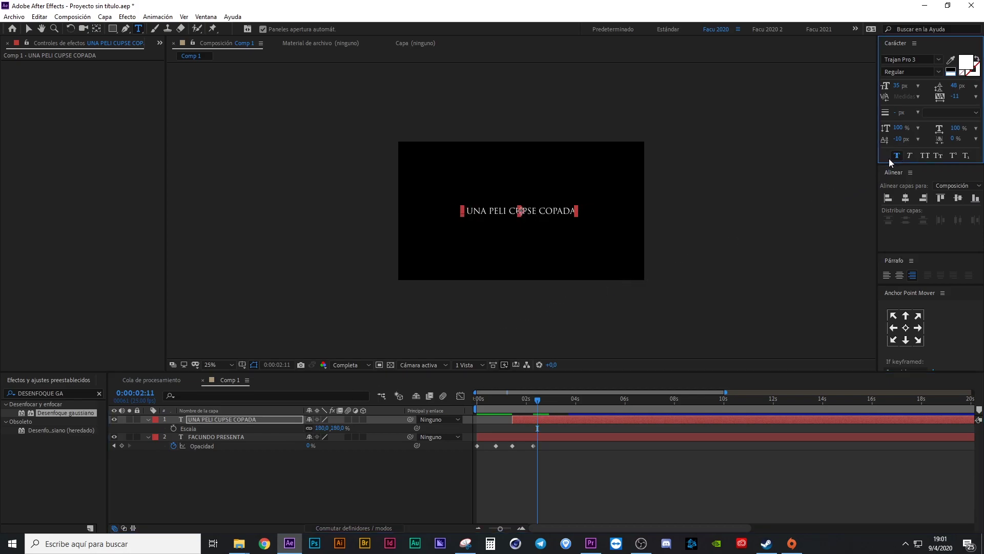
left_click(906, 198)
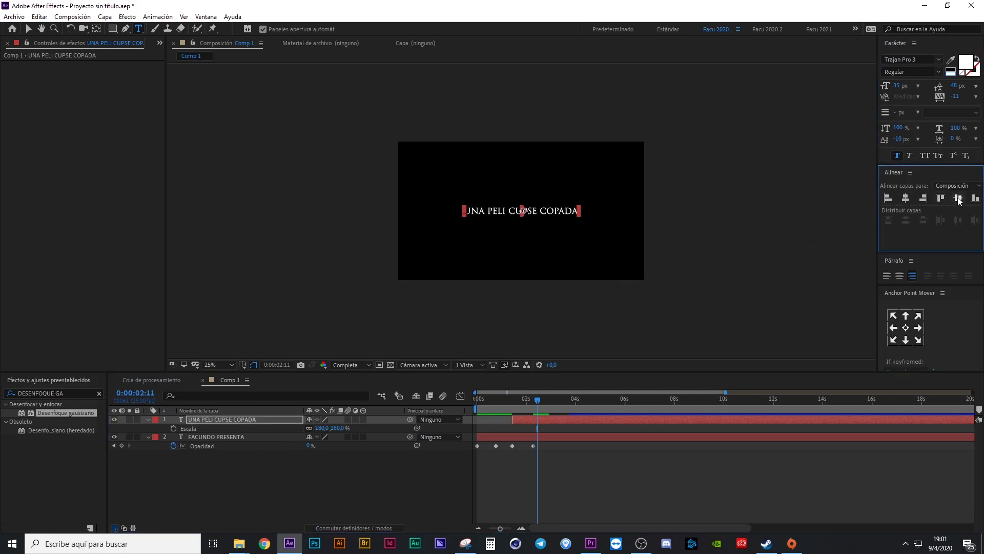
left_click(567, 420)
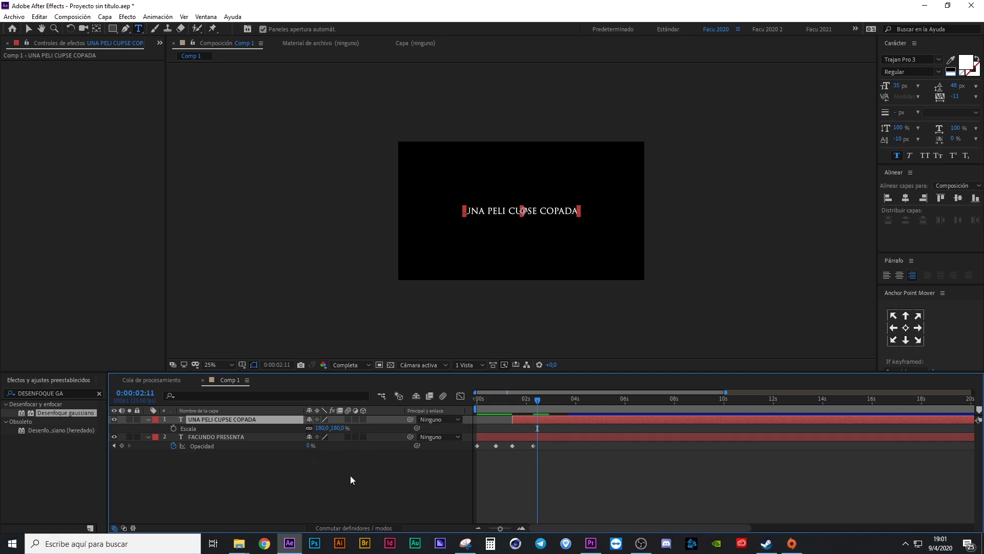
left_click(248, 451)
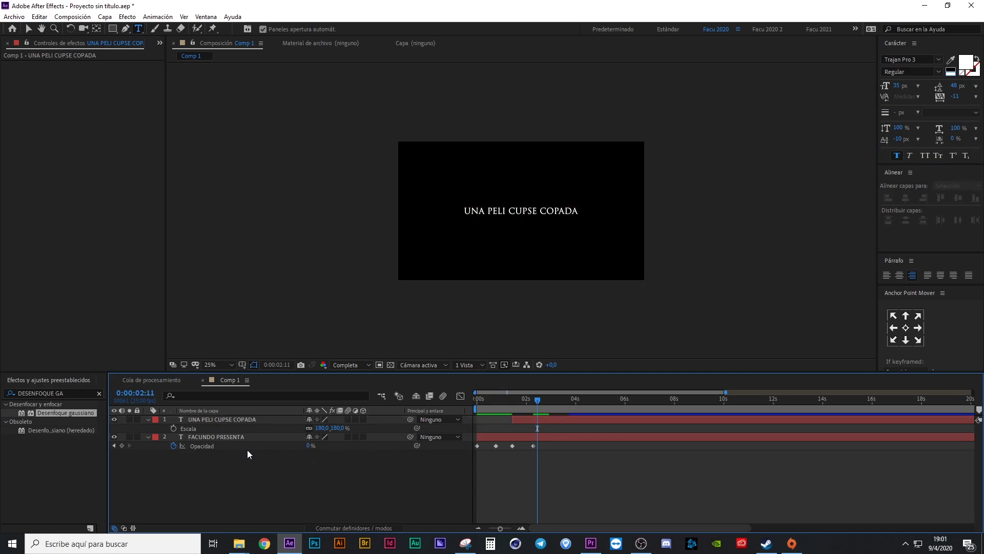
Slide the UNA PELI CUPSE COPADA layer later, preview it, then delete that layer
left_click(149, 419)
left_click(149, 420)
left_click(199, 446)
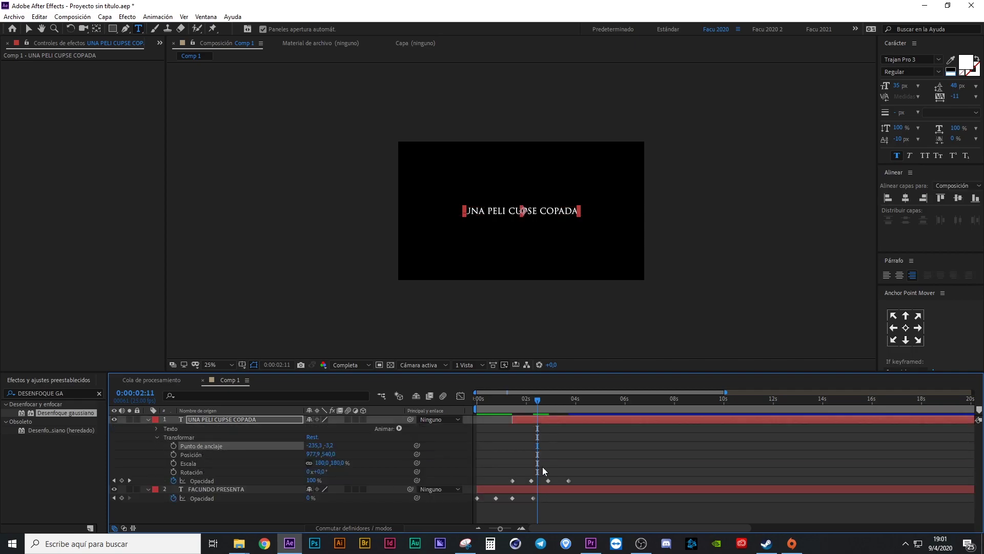
left_click_drag(537, 400, 508, 399)
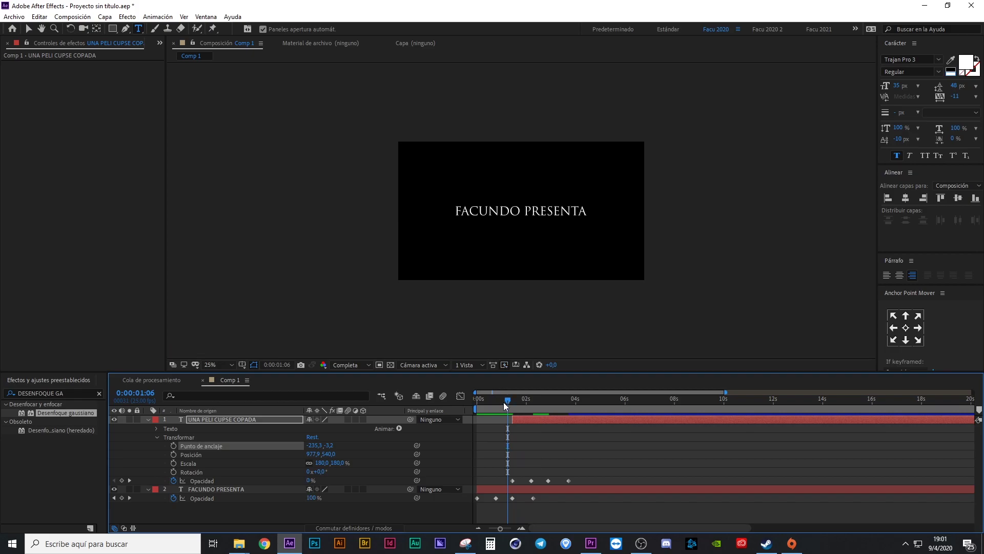
left_click(528, 488)
left_click_drag(538, 419, 562, 420)
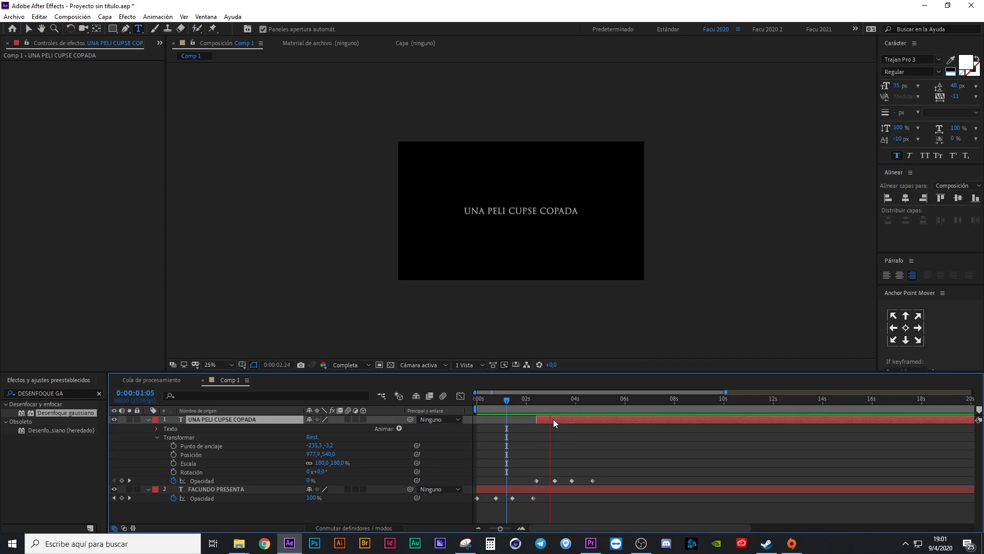
key("space")
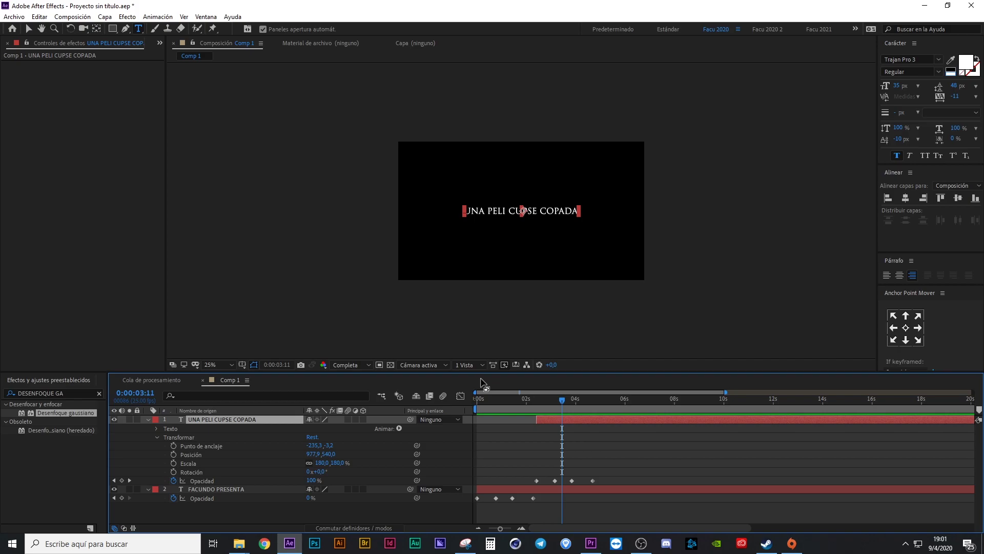
left_click(148, 419)
left_click(223, 427)
left_click(226, 419)
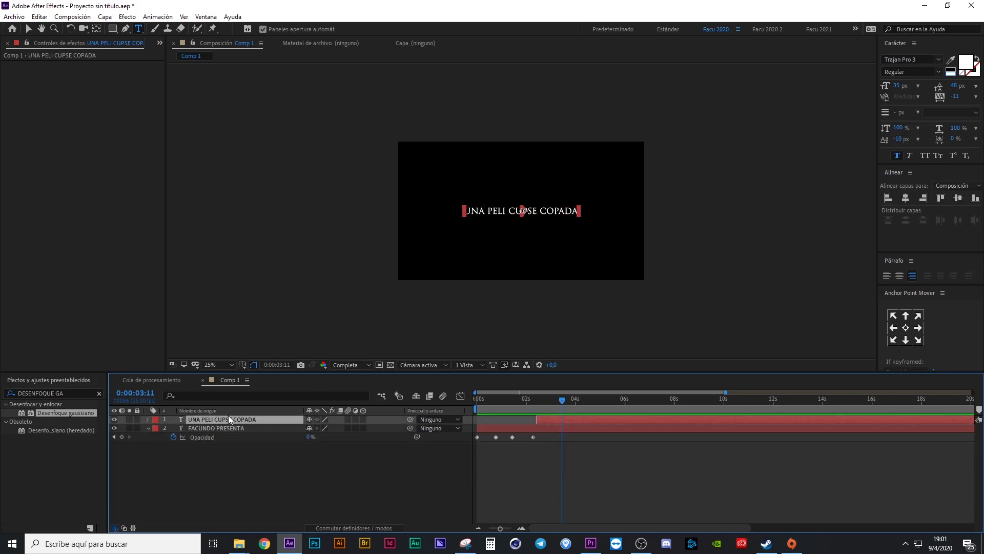
key("Delete")
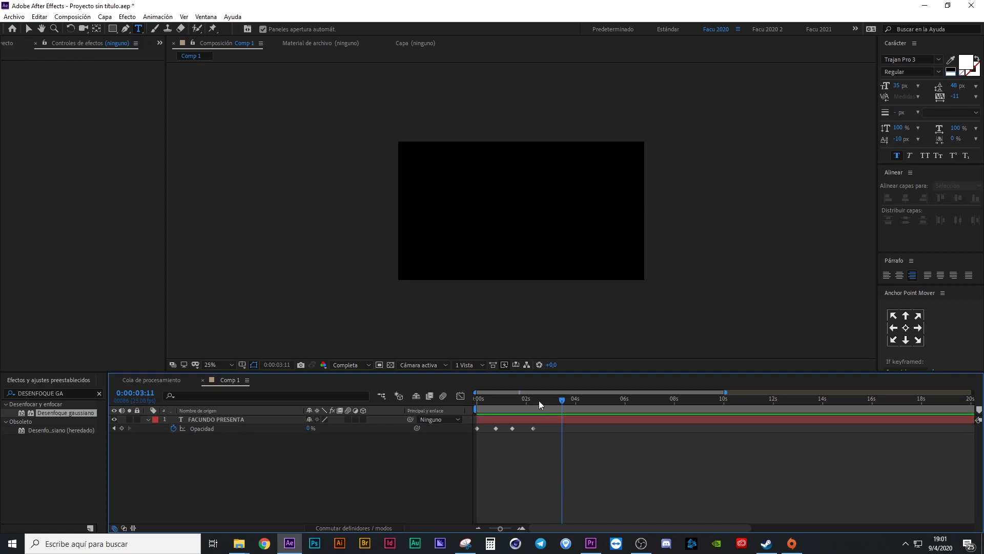
Select and delete all opacity keyframes on the remaining PRESENTA title
left_click_drag(539, 400, 503, 402)
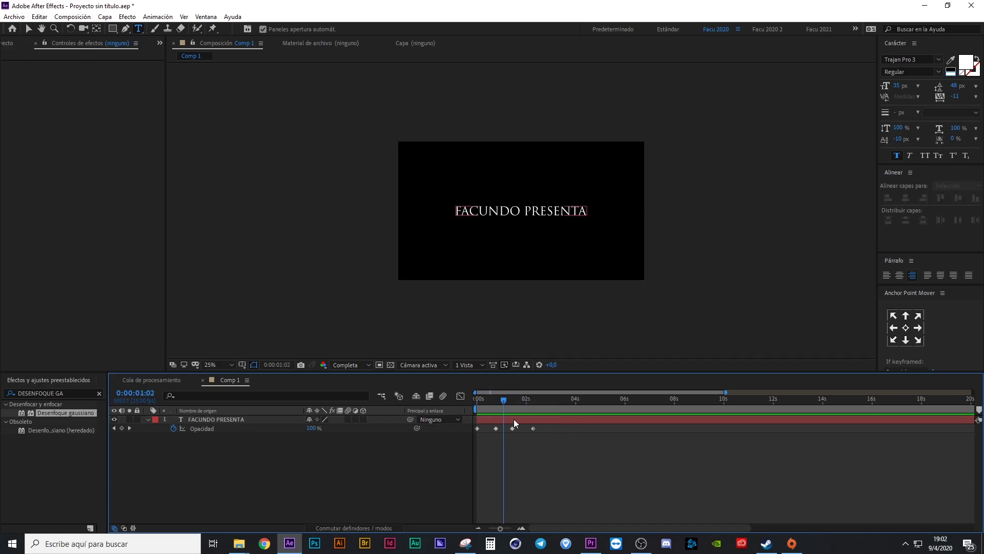
left_click_drag(566, 447, 459, 425)
key("Delete")
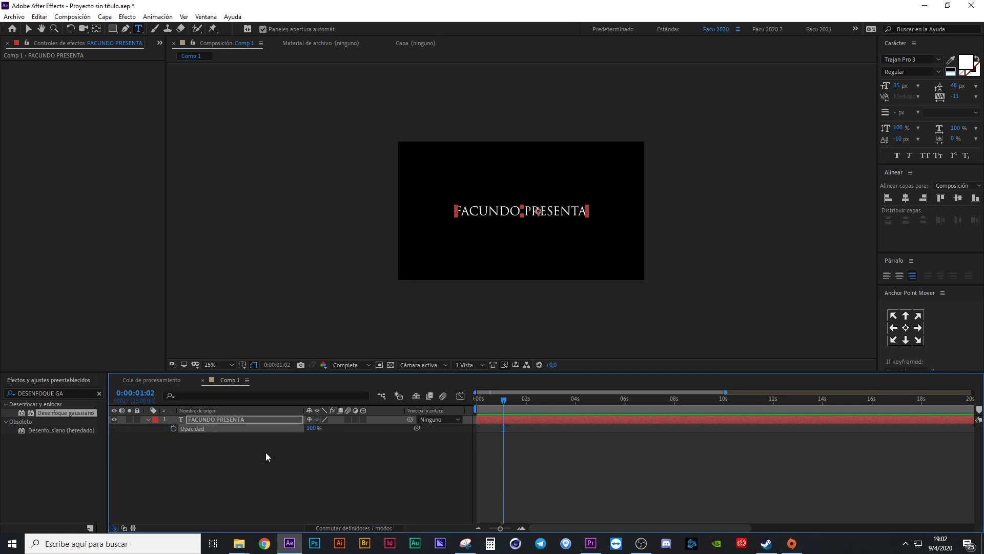
left_click(147, 419)
Show only the title's Position property, set a keyframe, then delete it
left_click(147, 418)
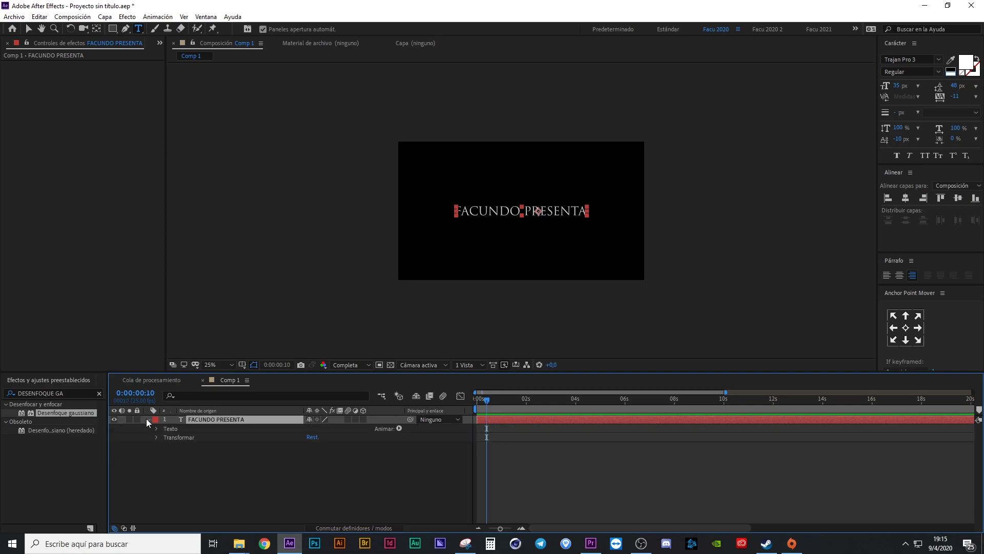
left_click(147, 419)
left_click(148, 419)
left_click(151, 434)
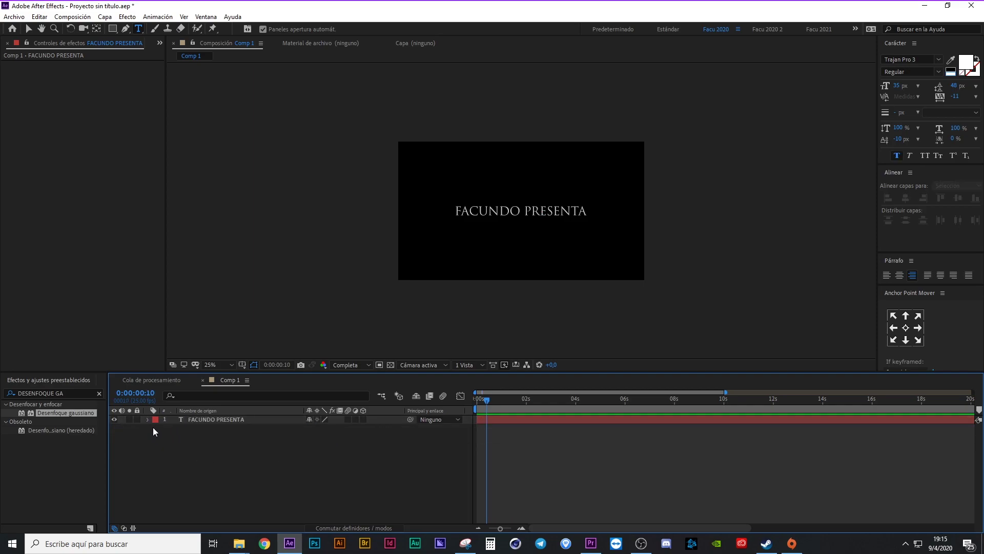
left_click(147, 419)
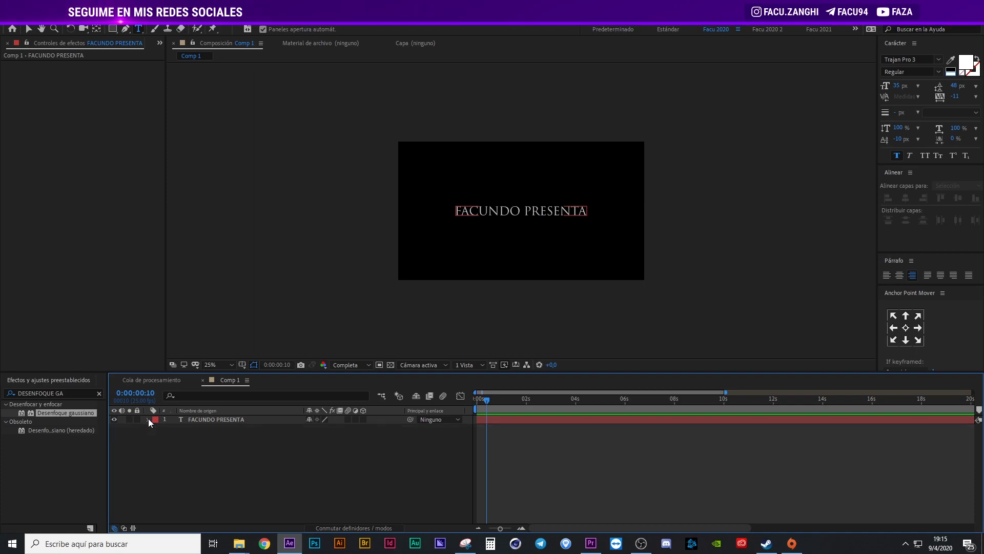
key("p")
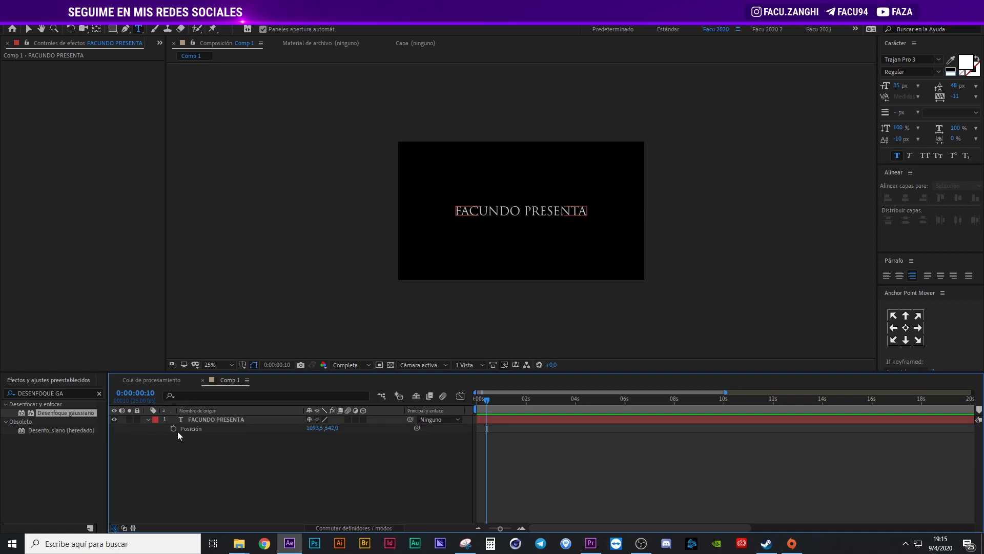
left_click(174, 428)
left_click_drag(518, 447, 464, 423)
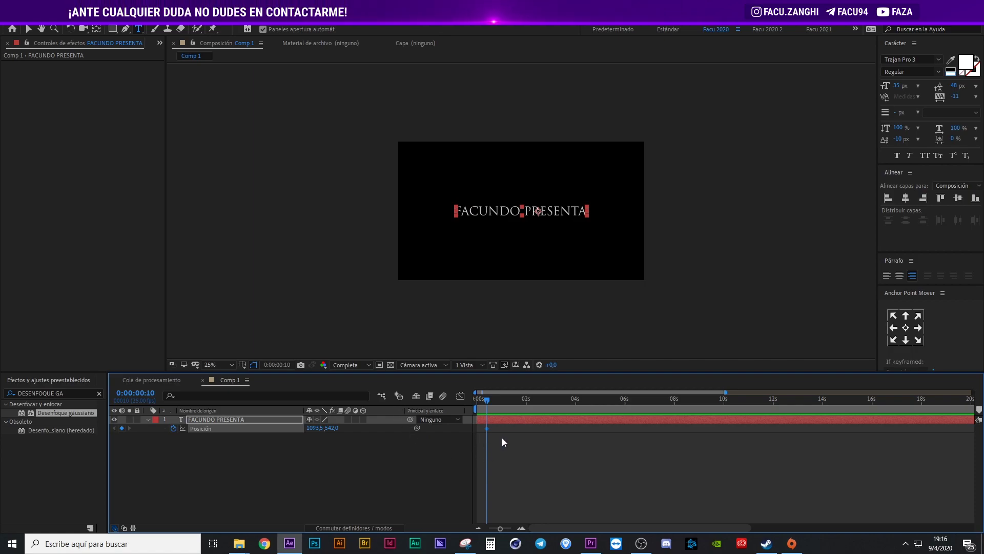
key("Delete")
left_click(269, 460)
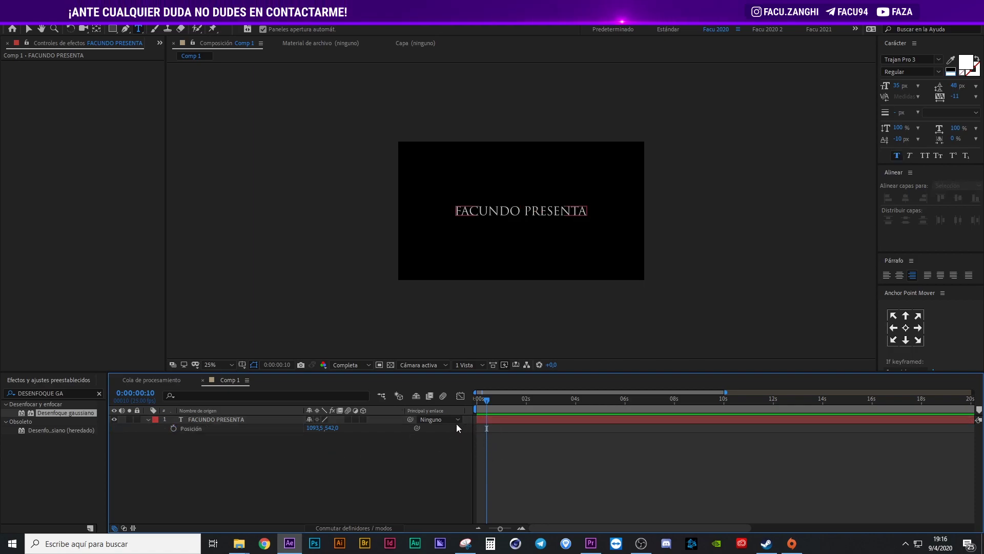
Keyframe the title sliding right to x 1296.5 and 1557.5, then delete all Position keyframes
left_click(174, 429)
left_click(516, 400)
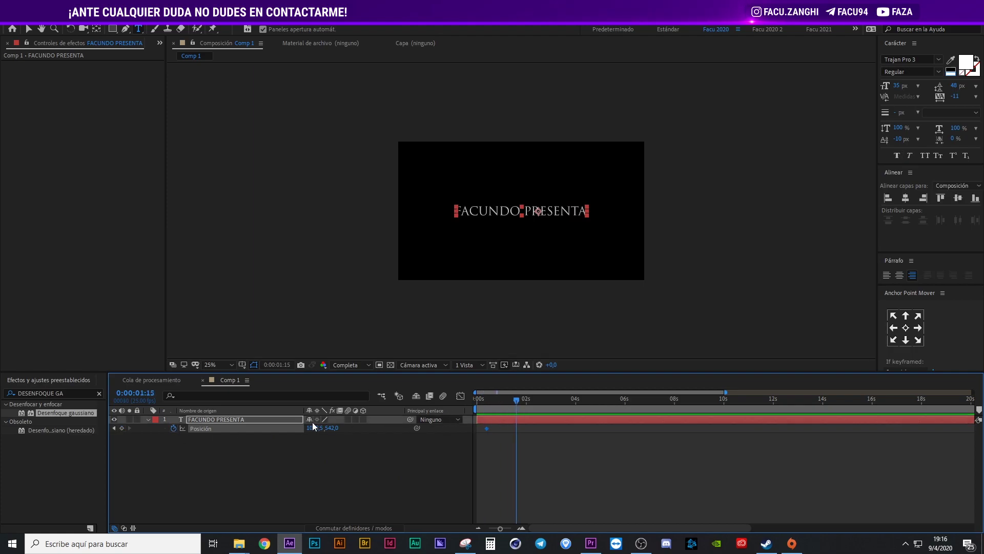
left_click_drag(539, 211, 565, 211)
key("Caps_Lock")
left_click(569, 400)
left_click_drag(322, 428, 380, 428)
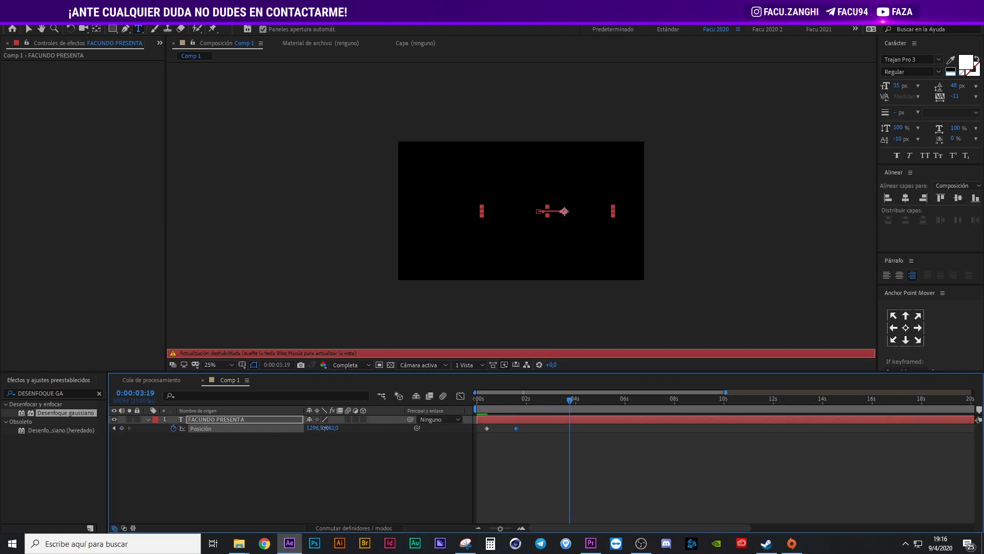
left_click(541, 399)
key("Caps_Lock")
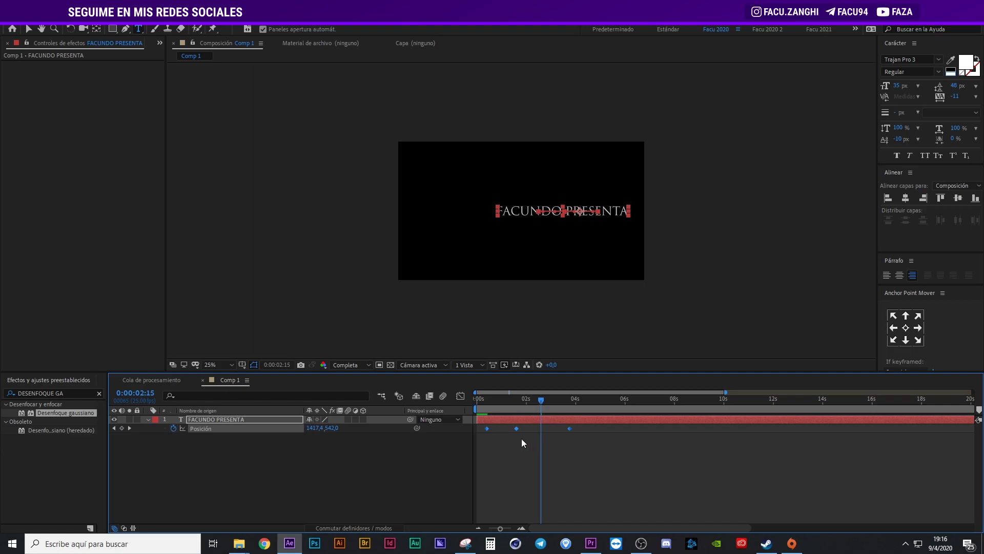
left_click(487, 459)
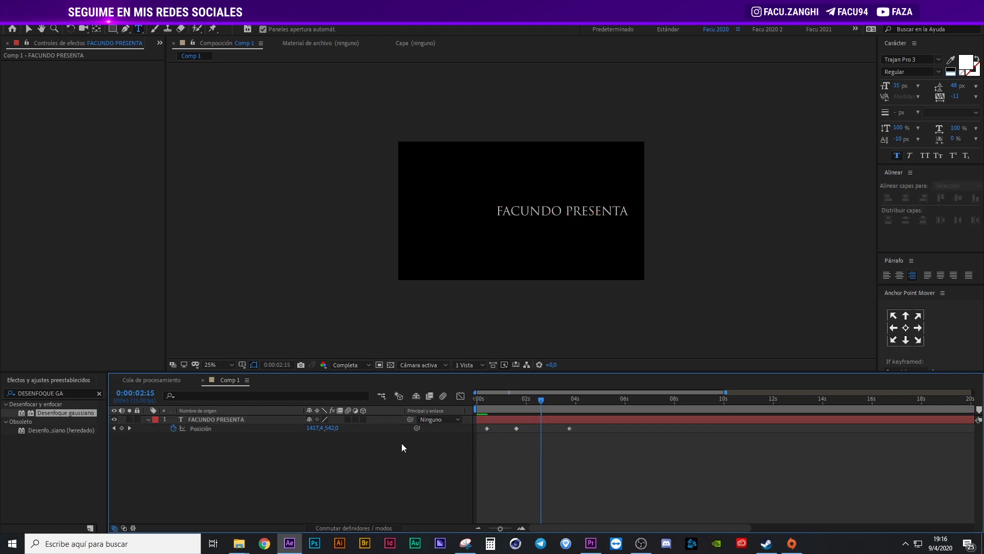
left_click(201, 429)
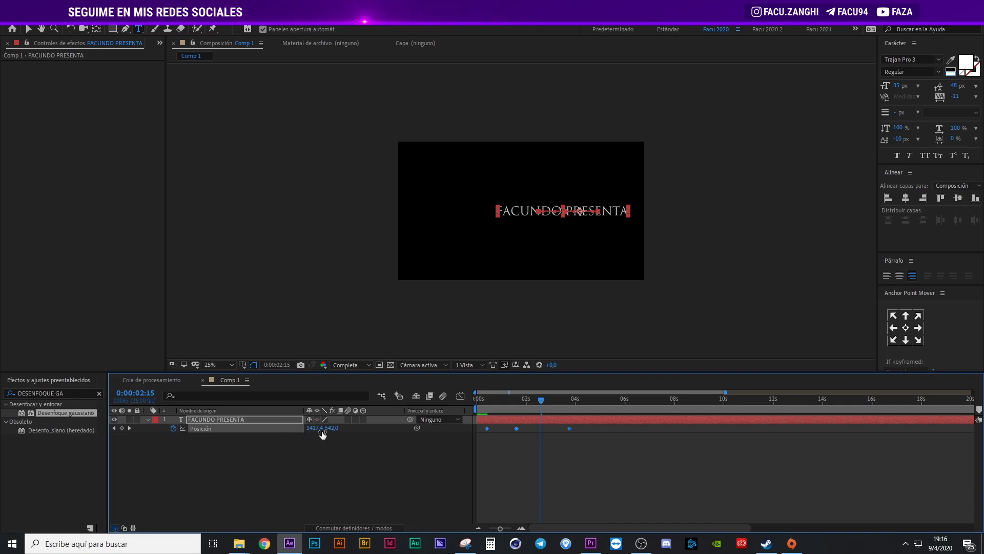
key("Delete")
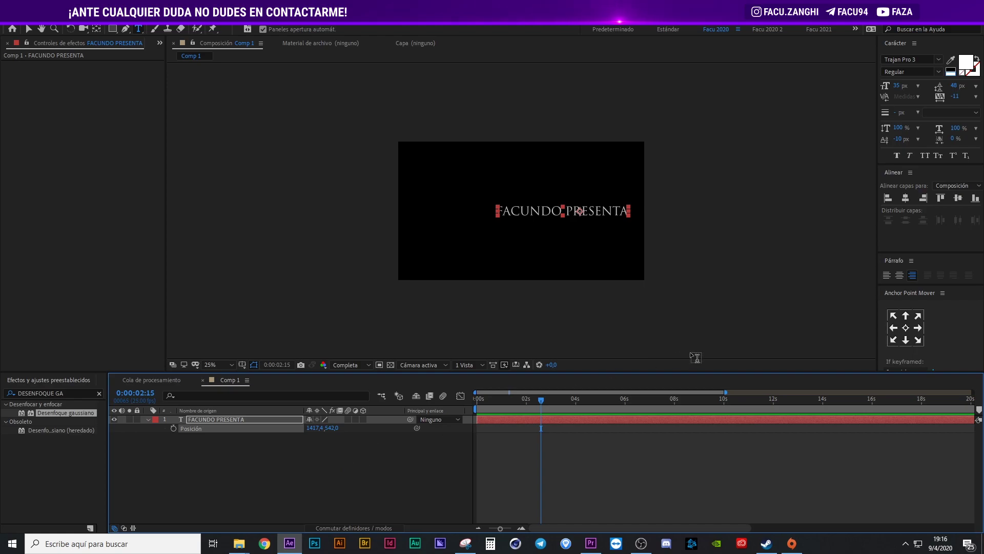
Centre the PRESENTA title horizontally, then delete its layer
left_click(906, 198)
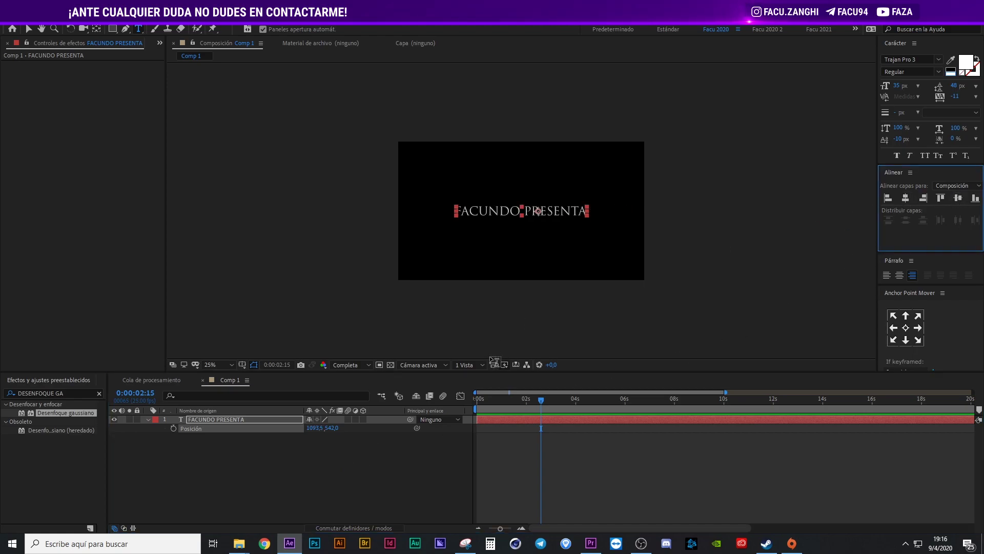
left_click(241, 421)
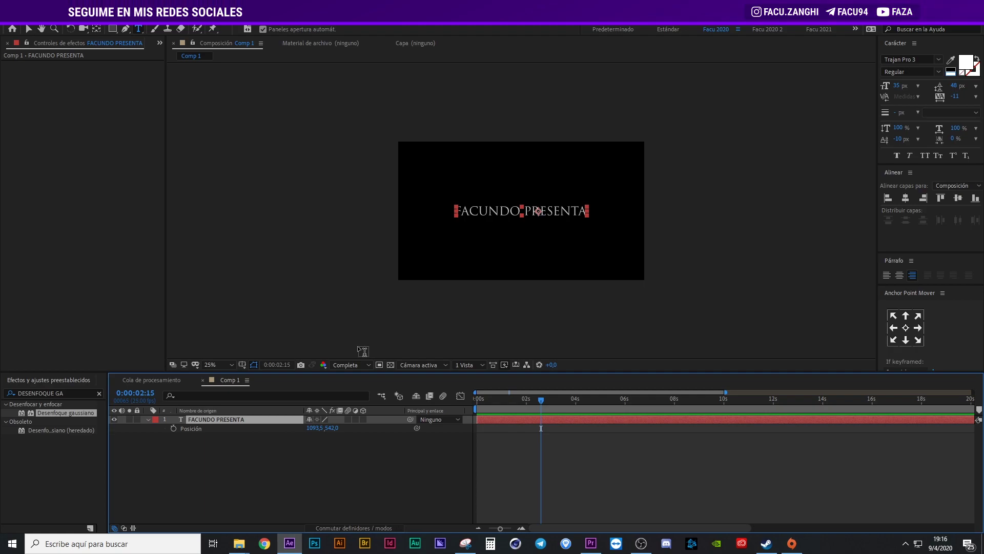
key("Delete")
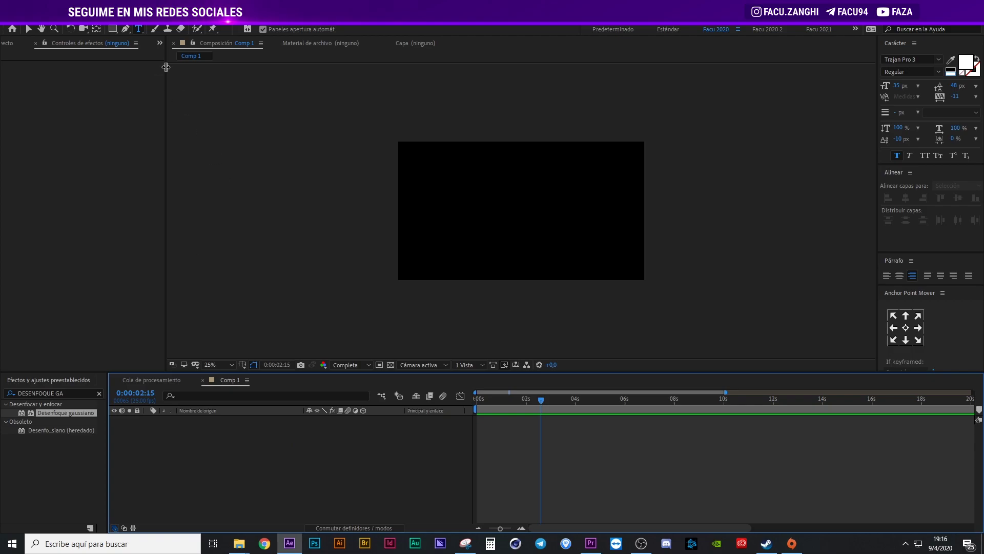
Draw a rectangle shape near the frame centre, making it a centred red square
left_click(113, 29)
left_click_drag(490, 183, 553, 246)
left_click(914, 195)
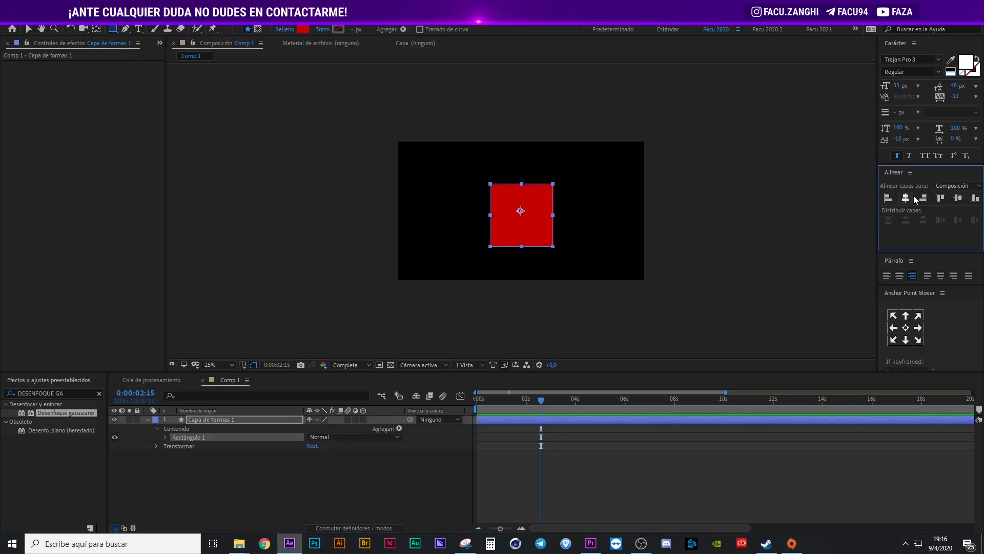
left_click(906, 328)
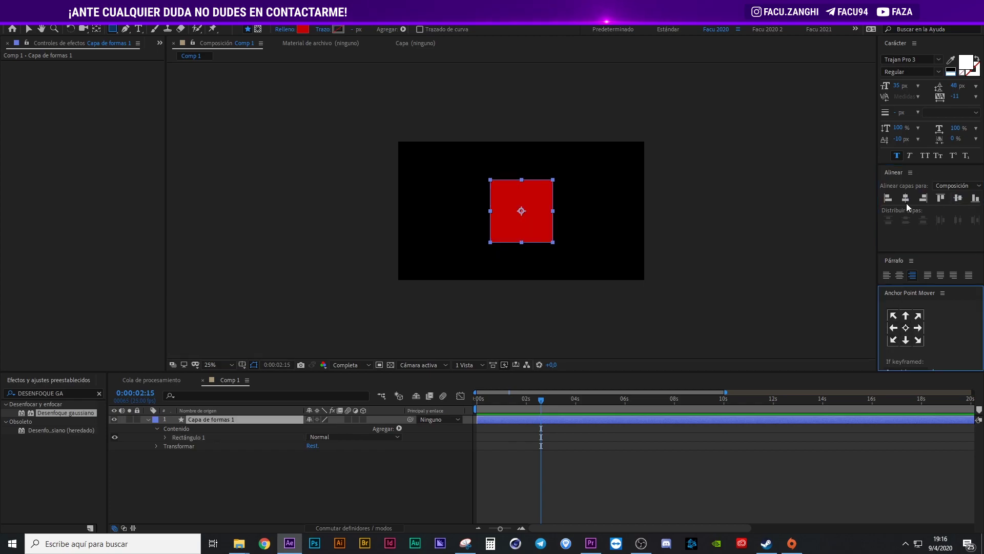
Expand Capa de formas 1 through Contenido to Rectángulo 1's path, stroke and fill groups
left_click(230, 460)
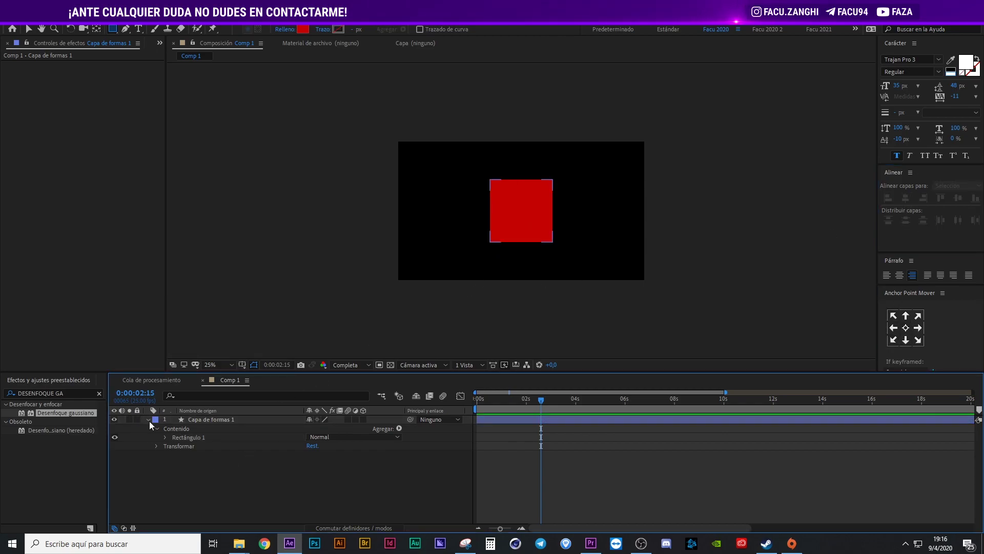
left_click(214, 419)
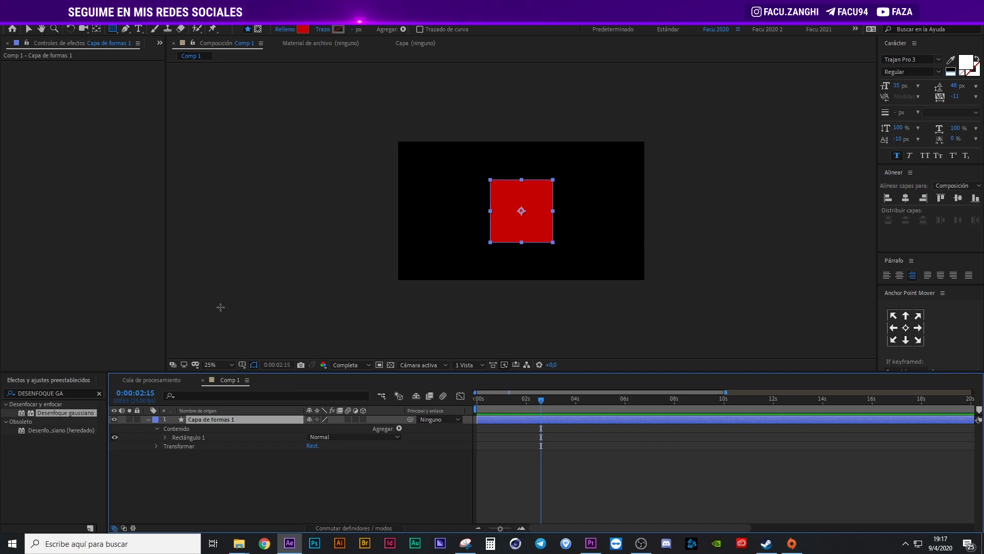
left_click(156, 429)
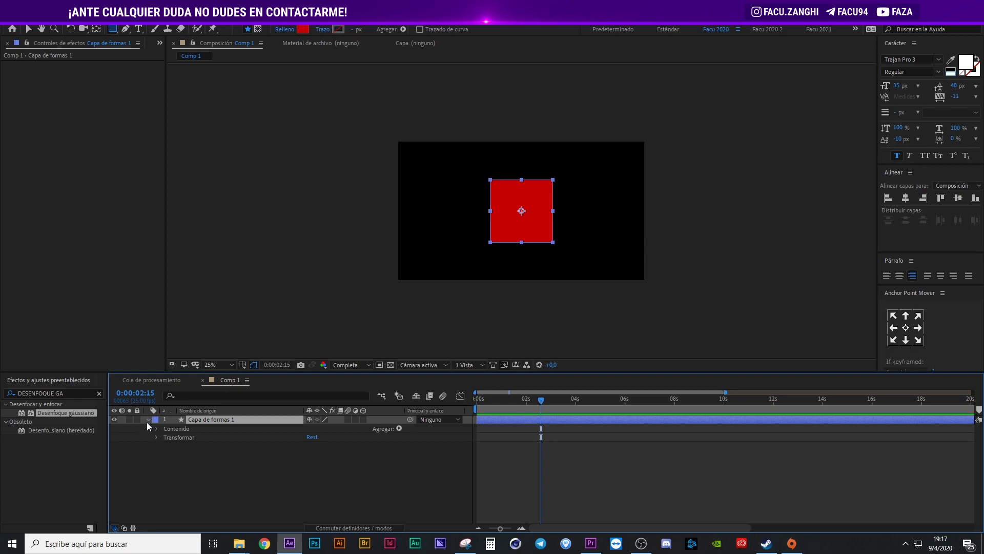
left_click(180, 438)
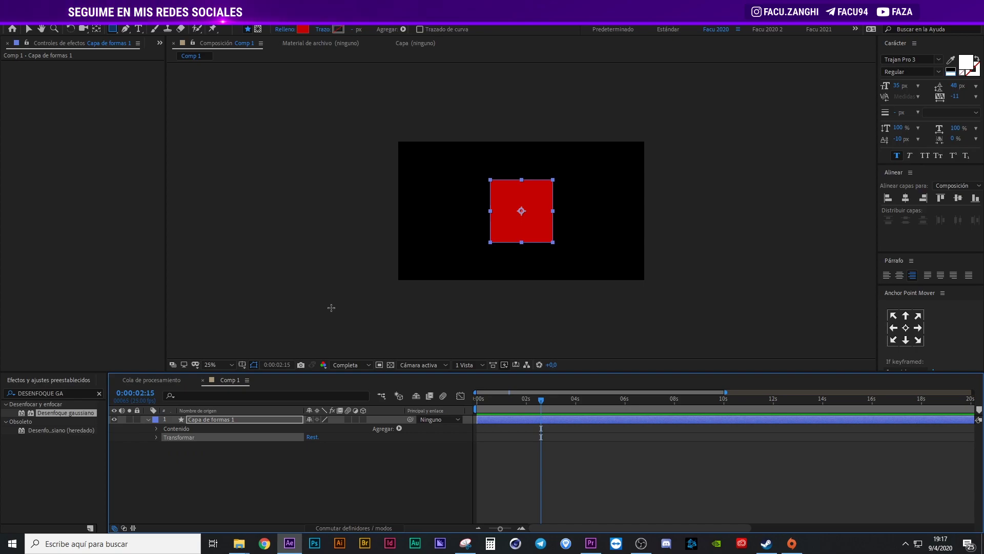
left_click(199, 436)
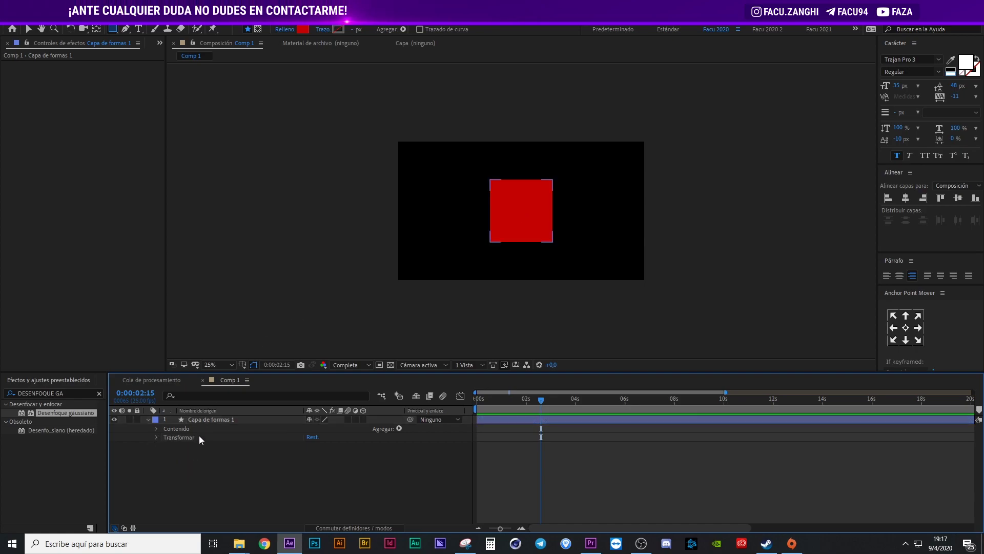
left_click(210, 420)
left_click(182, 430)
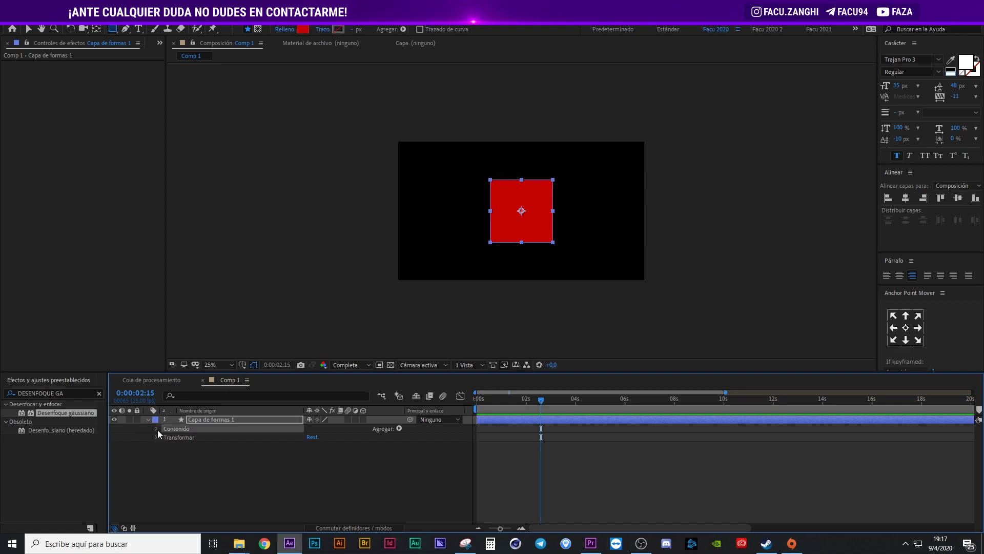
left_click(156, 429)
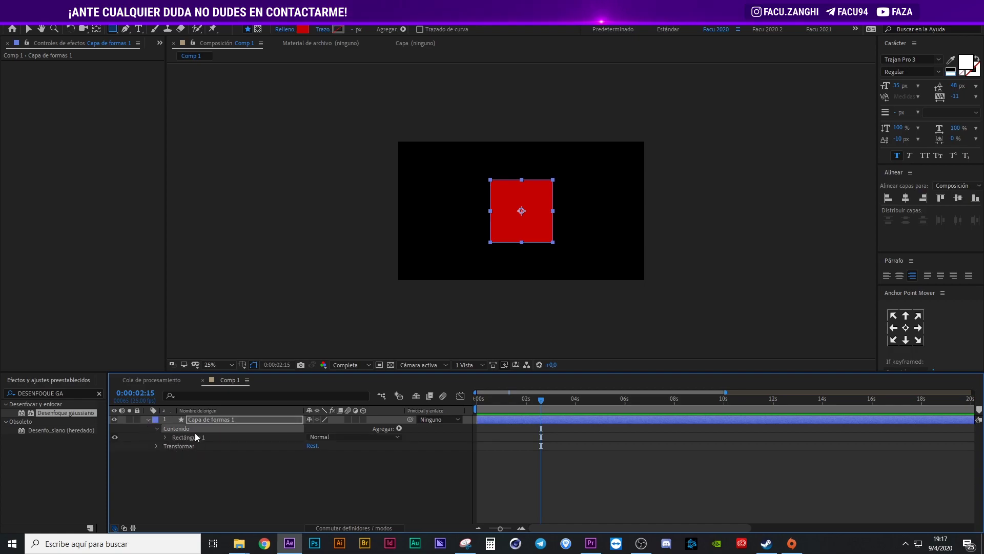
left_click(164, 438)
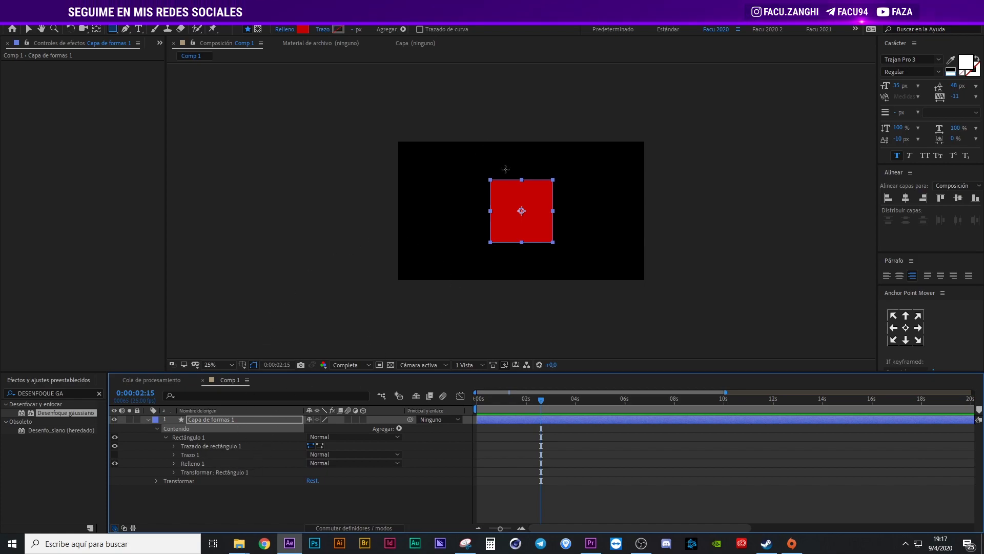
Shrink the rectangle path's Tamaño to 462 by 462
left_click(174, 447)
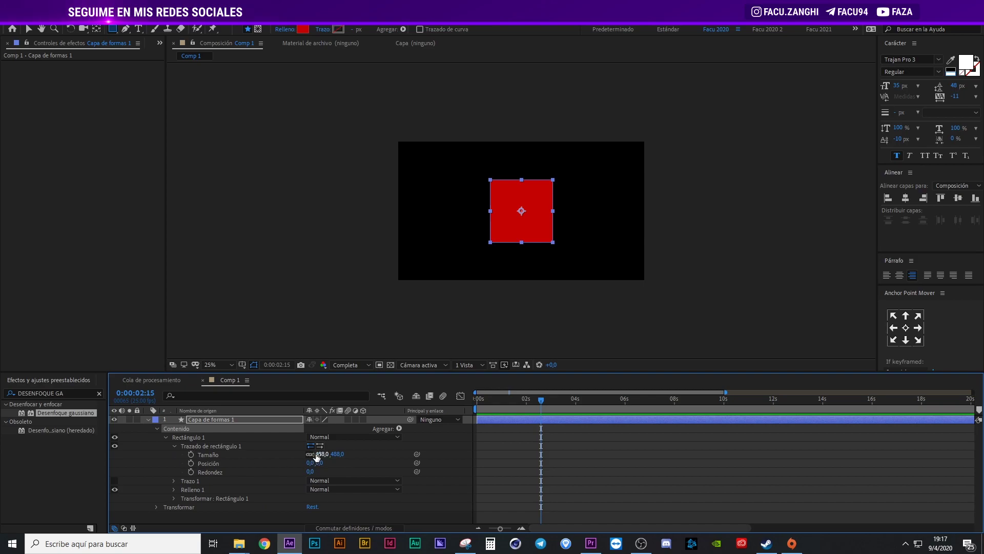
mouse_move(316, 455)
left_mouse_down()
mouse_move(272, 484)
mouse_move(325, 464)
mouse_move(289, 458)
left_mouse_up()
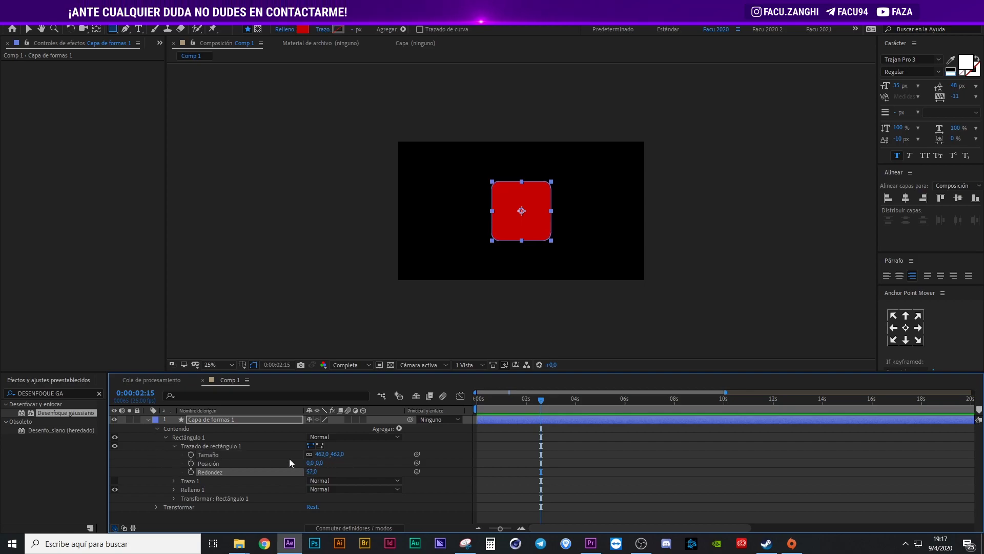
left_click(139, 462)
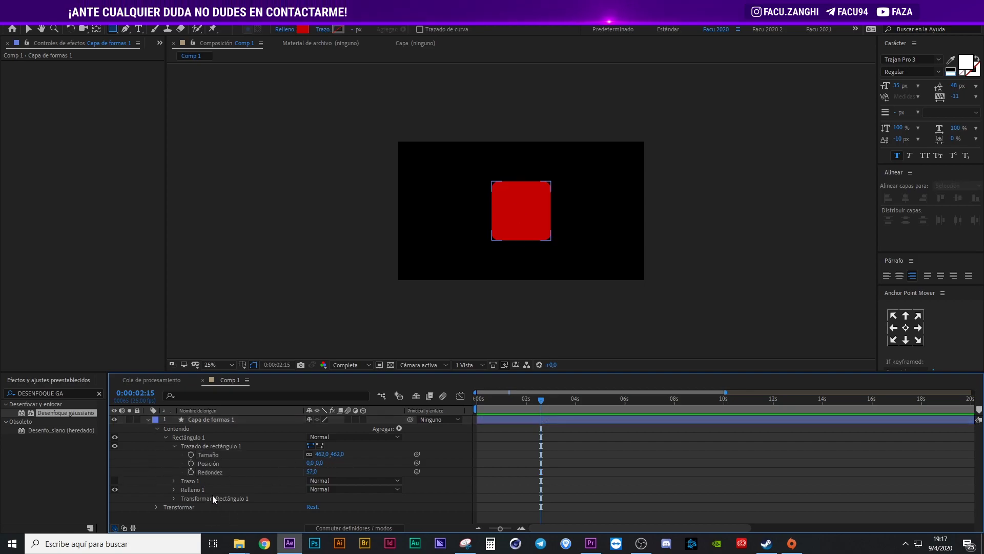
Give the square rounded corners with Redondez 57, then collapse Capa de formas 1
left_click(174, 480)
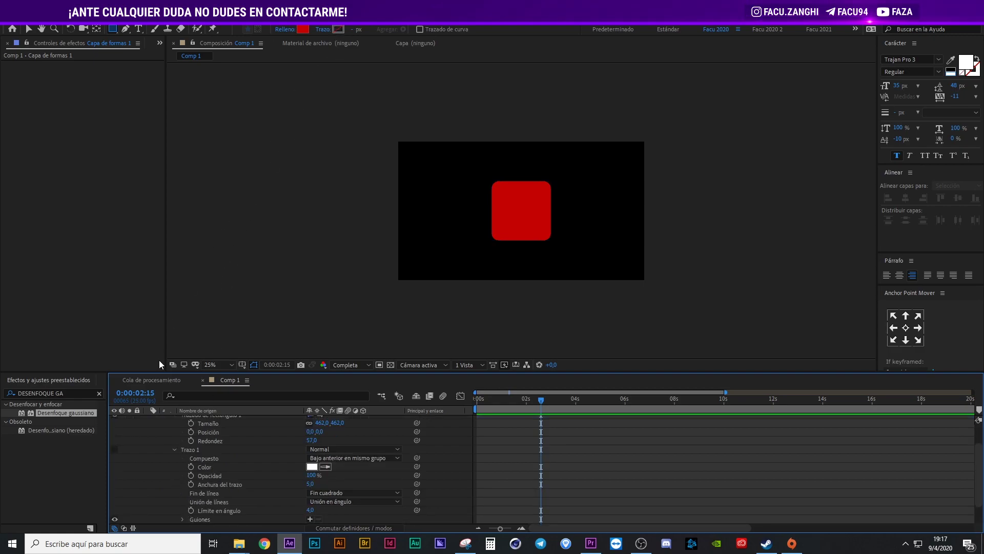
scroll(185, 428, "up", 3)
left_click(186, 428)
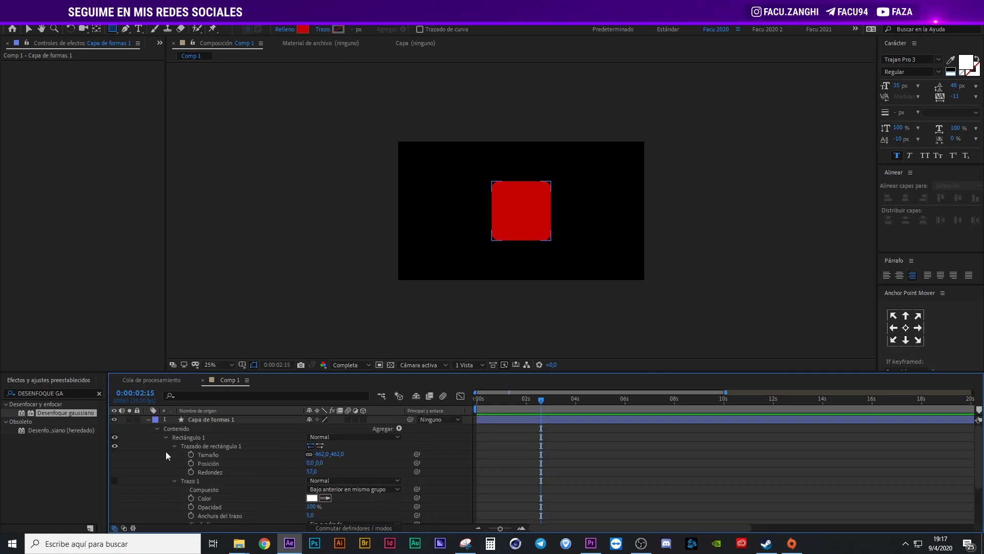
left_click(147, 420)
left_click(159, 419)
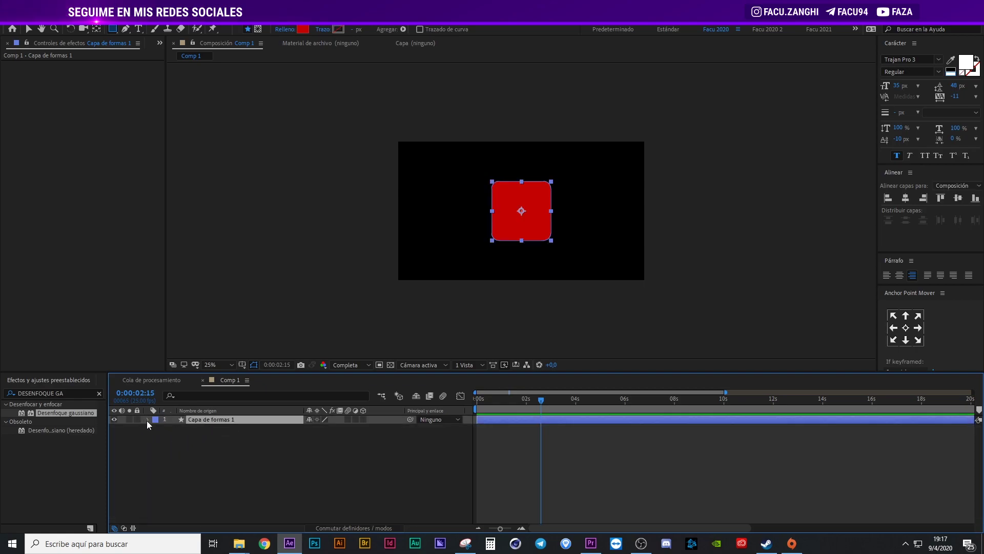
Collapse Contenido and open Capa de formas 1's Transformar group, from Punto de anclaje to Opacidad
left_click(148, 420)
left_click(155, 429)
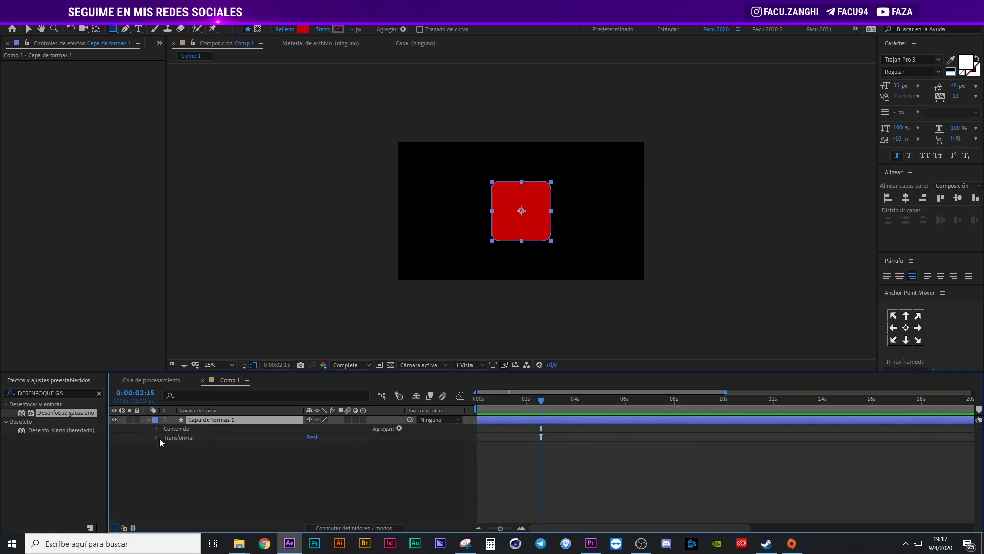
left_click(159, 438)
left_click(205, 499)
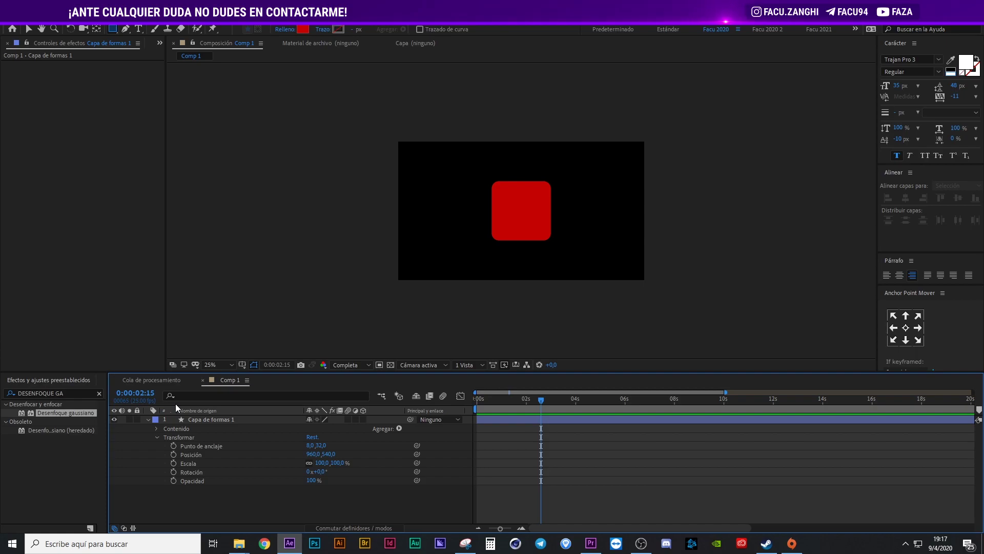
left_click(157, 437)
left_click(198, 446)
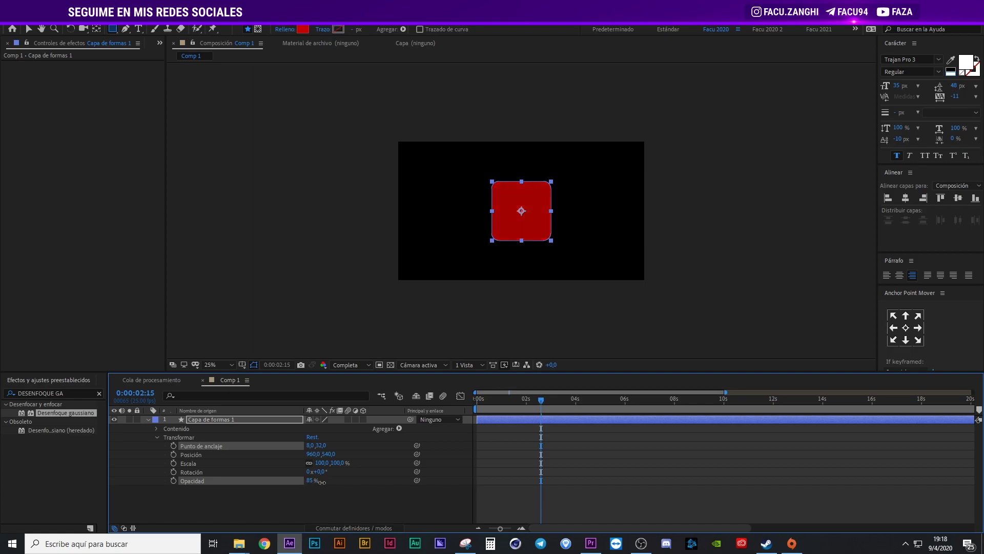
left_click(361, 479)
Move the current time to 0:00:02:01 and collapse the shape layer's properties
left_click_drag(542, 399, 527, 399)
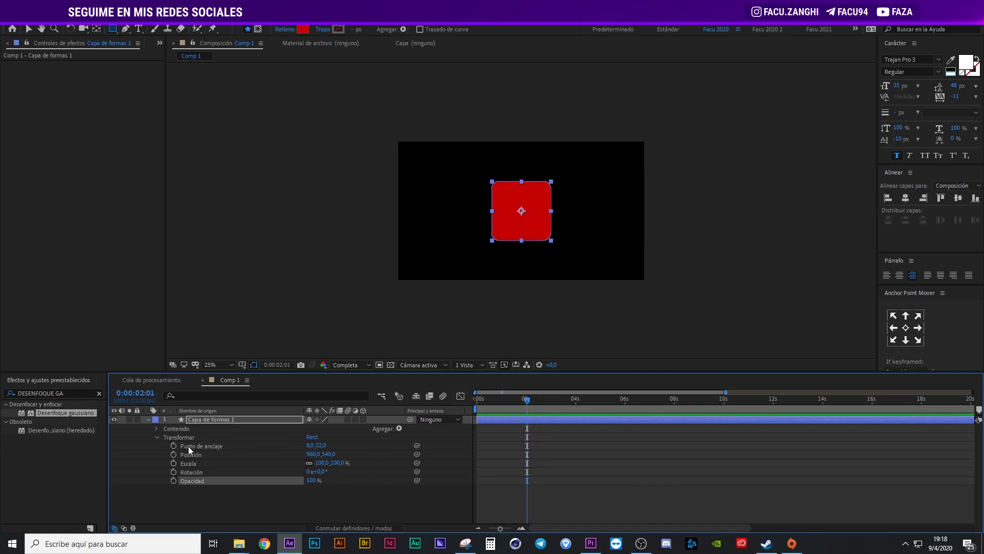
key("p")
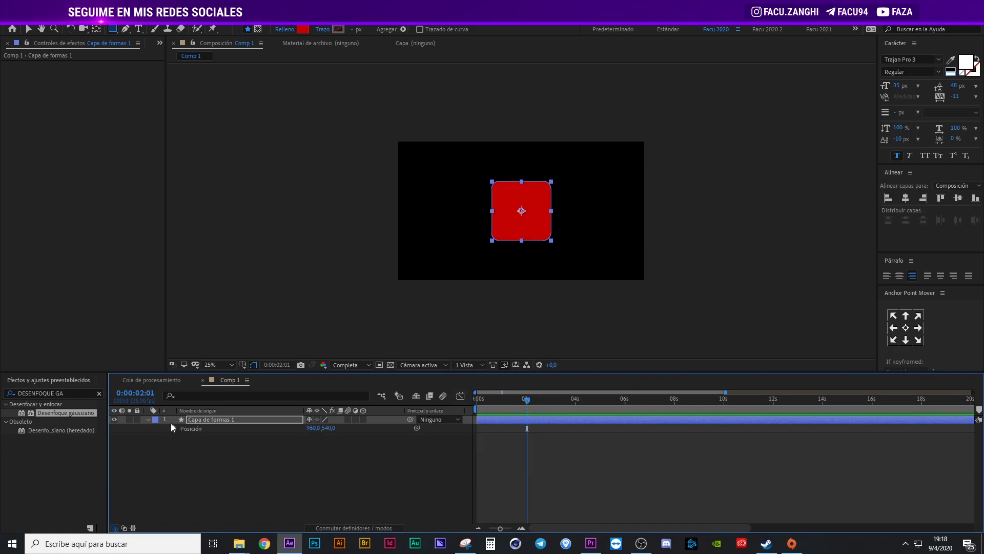
left_click(147, 419)
left_click(148, 419)
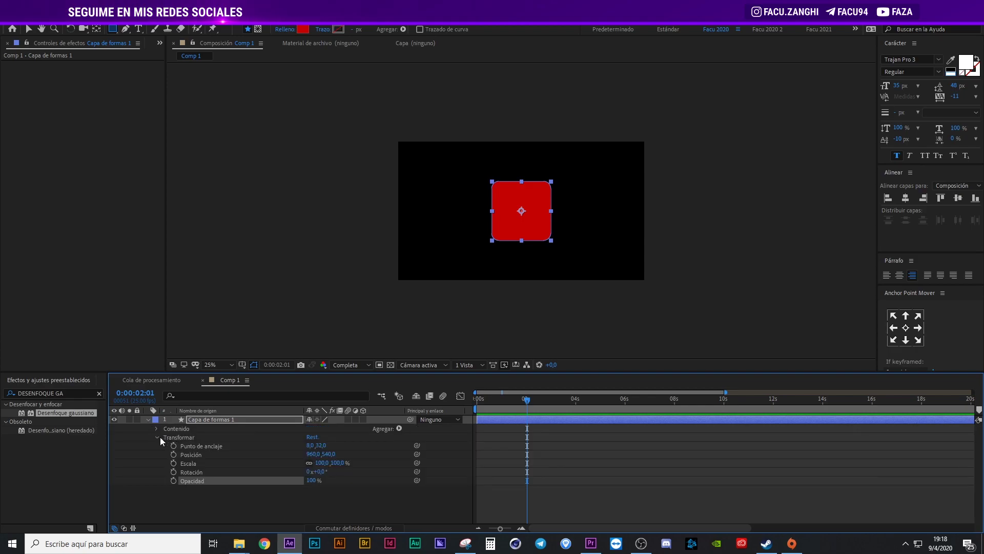
left_click(159, 436)
left_click(157, 436)
left_click(156, 436)
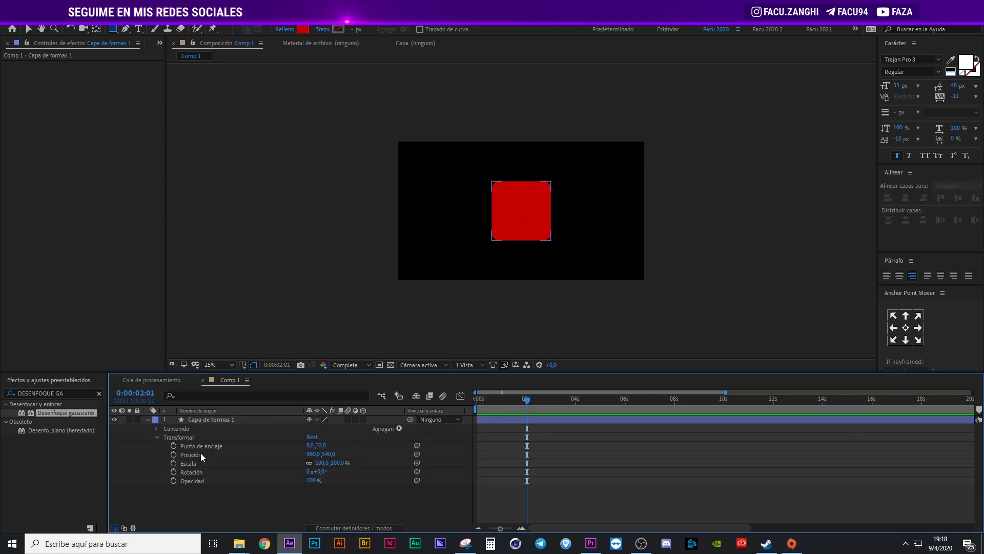
left_click(223, 419)
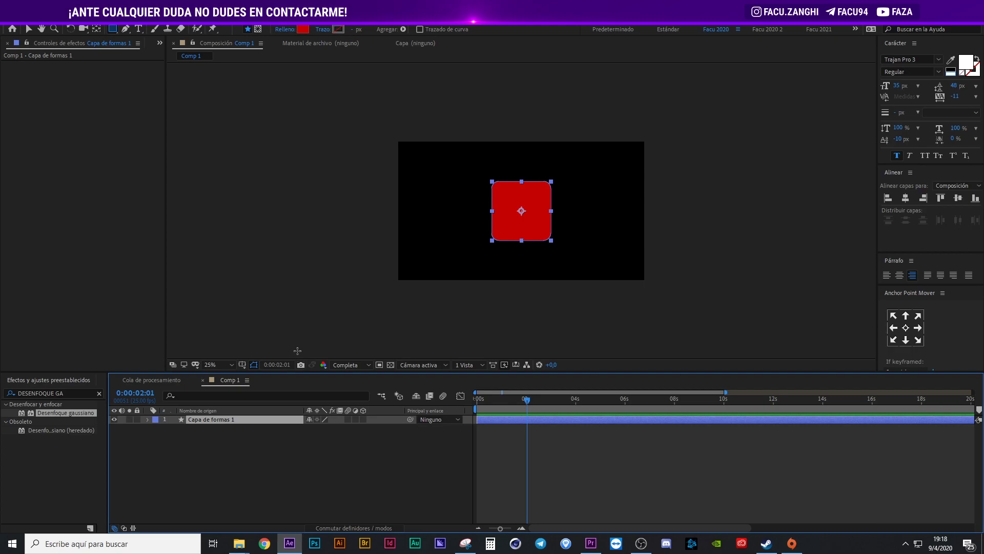
Solo Posición, Rotación, Escala and Opacidad in turn with P, R, S and T
key("p")
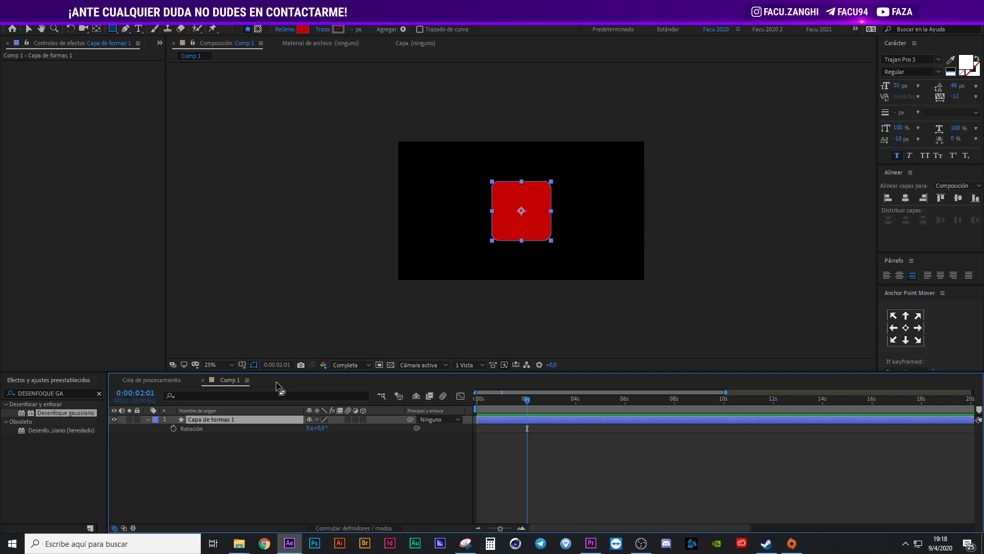
key("r")
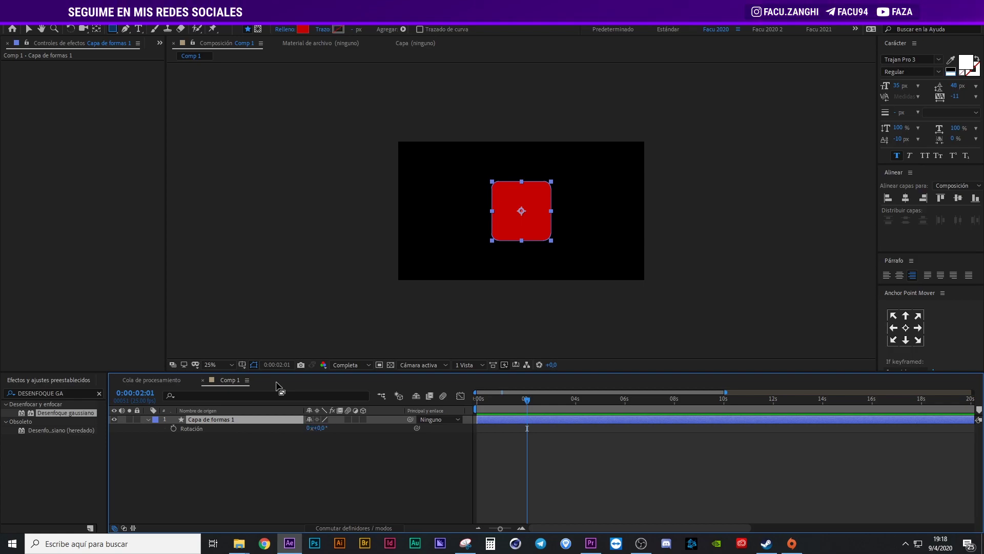
key("s")
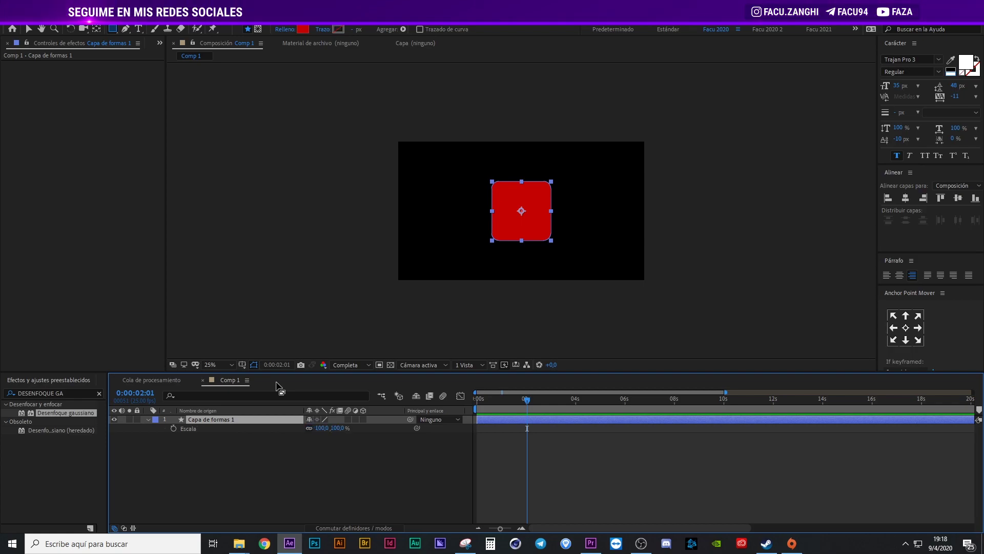
key("s")
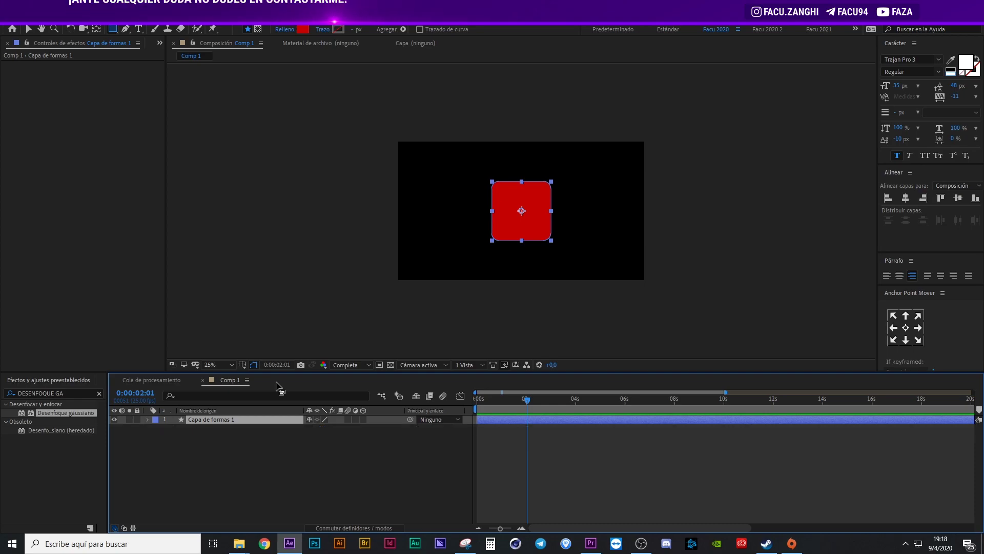
key("t")
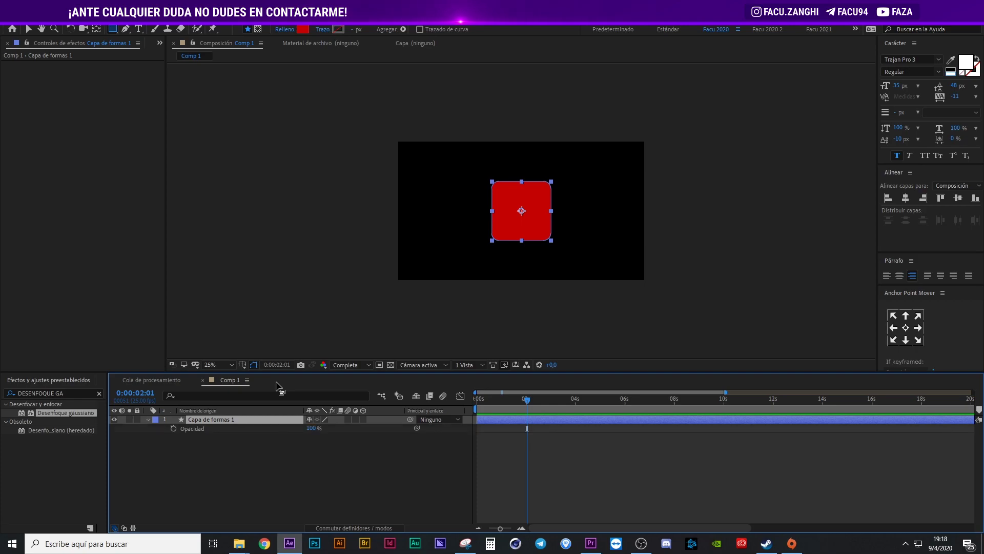
key("t")
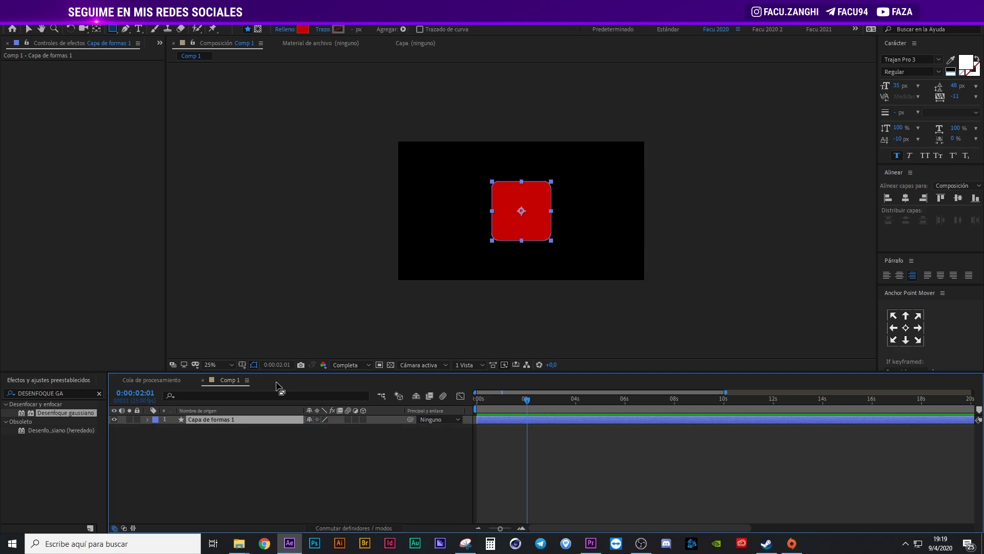
Return the anchor point X to 8,0 and confirm the red square stays centred
key("a")
left_click_drag(310, 428, 319, 431)
left_click(220, 420)
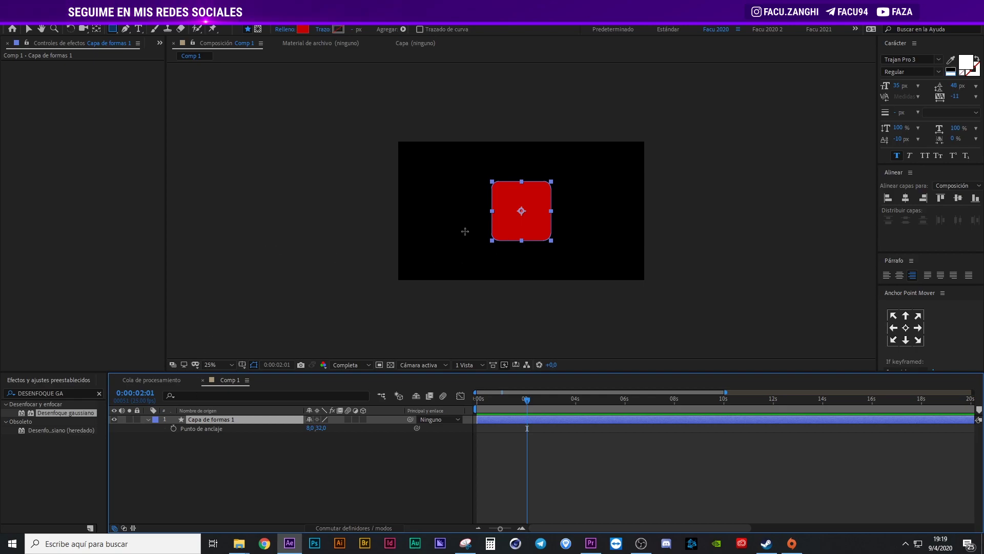
key("v")
left_click_drag(525, 231, 526, 230)
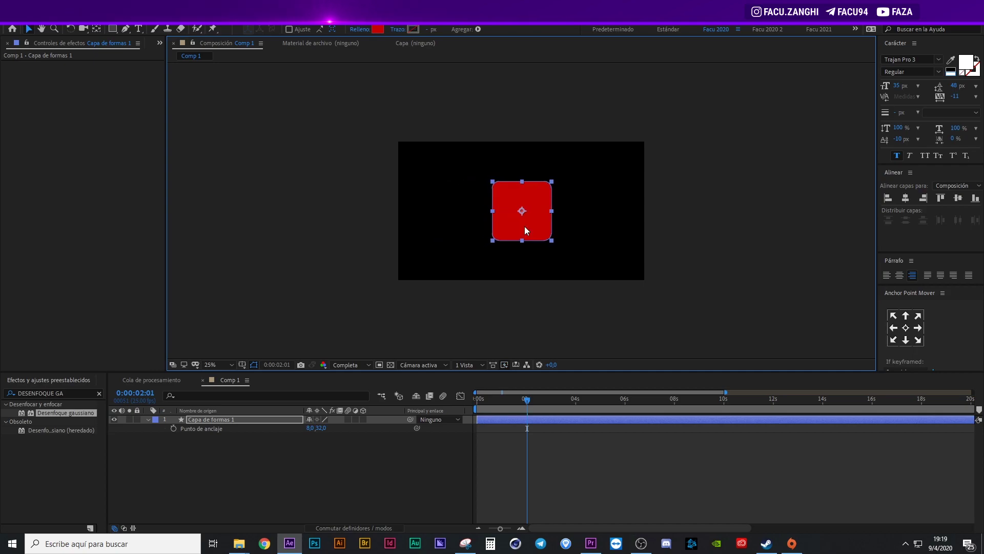